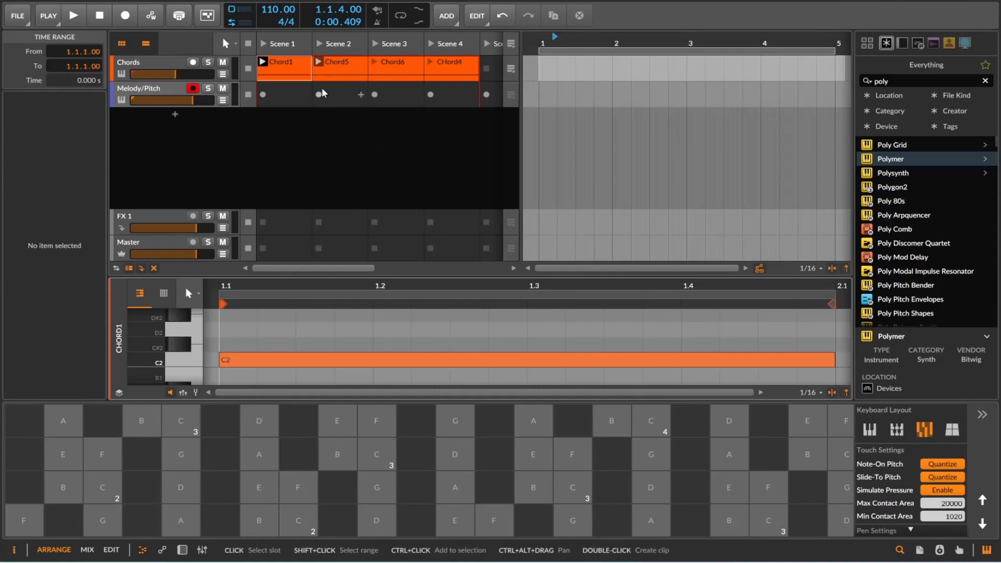
Select the Chord1 clip to show its notes and hide the on-screen keyboard.
click(305, 67)
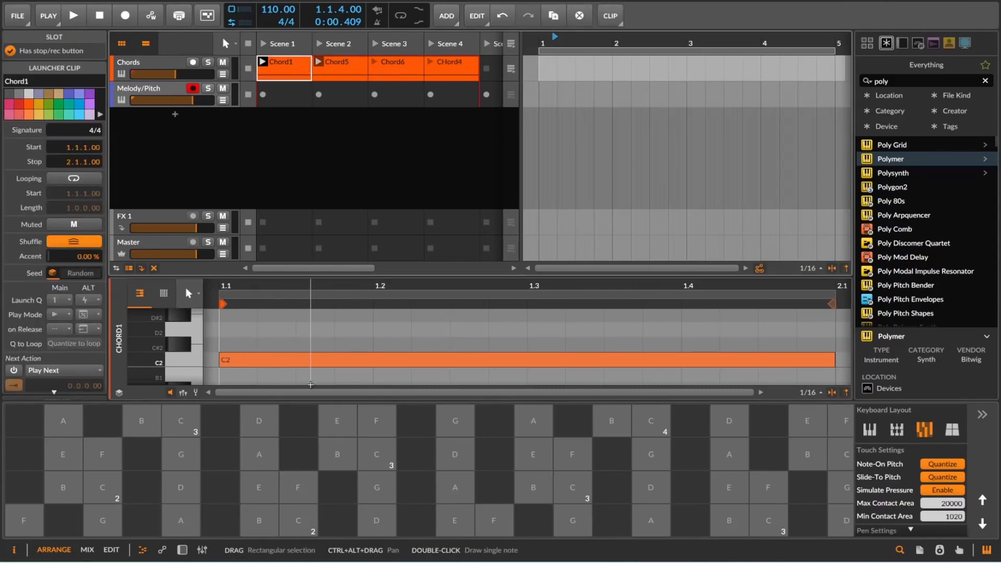
drag(324, 410, 330, 503)
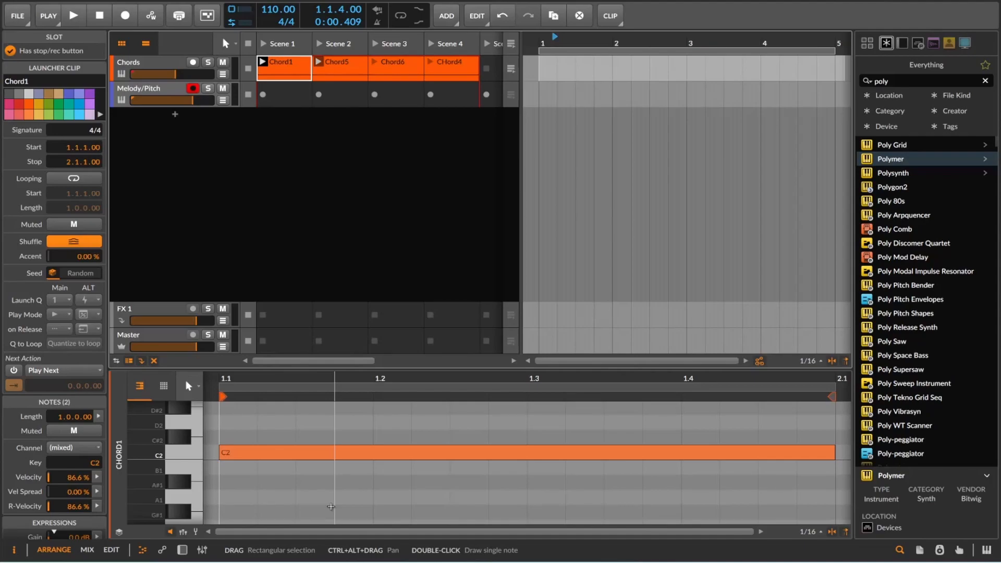
key(space)
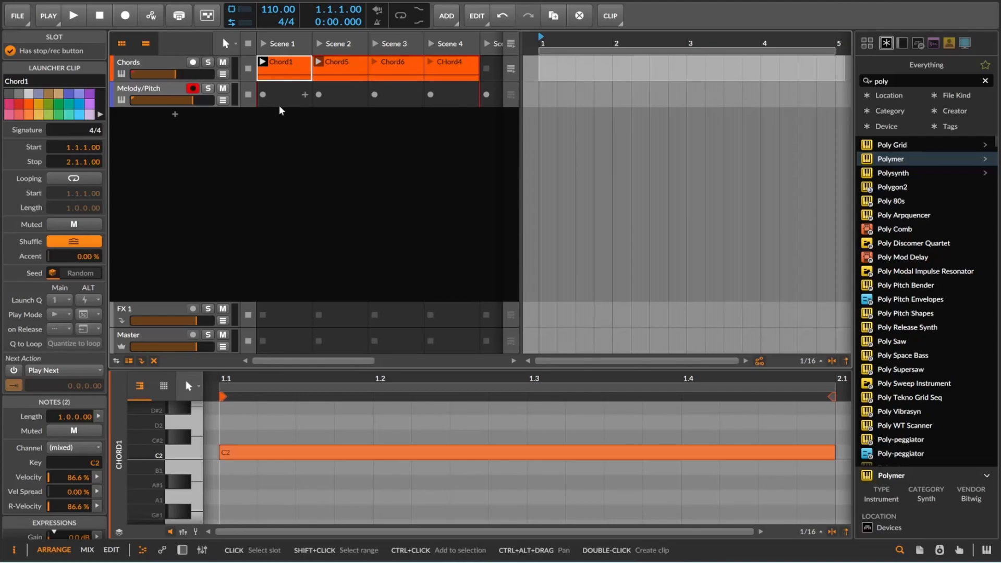
Create a one-bar arranger clip at bar 1 on Melody/Pitch and add a Pitch Bend MIDI automation lane on channel 1.
double_click(600, 97)
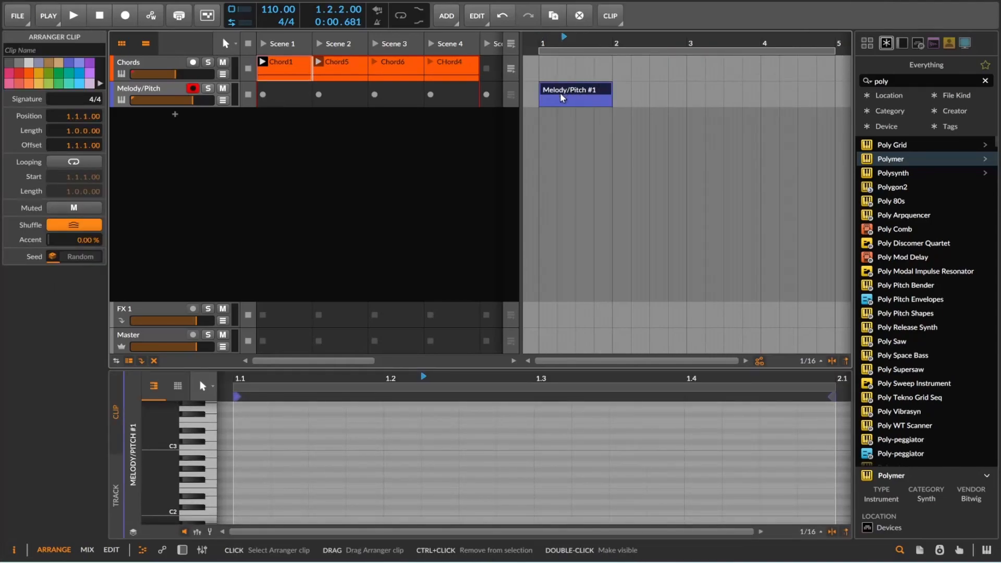
click(223, 100)
click(223, 121)
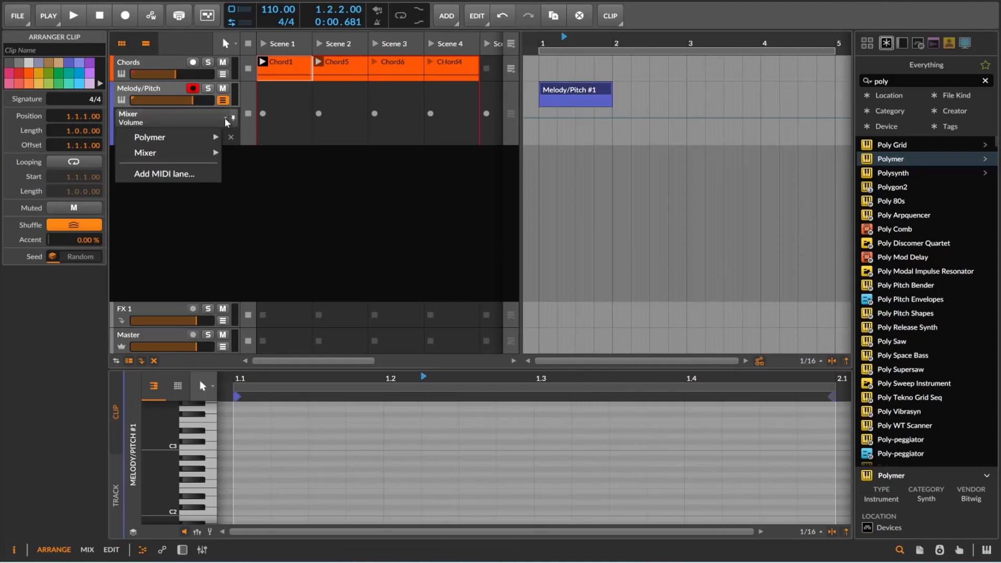
click(210, 175)
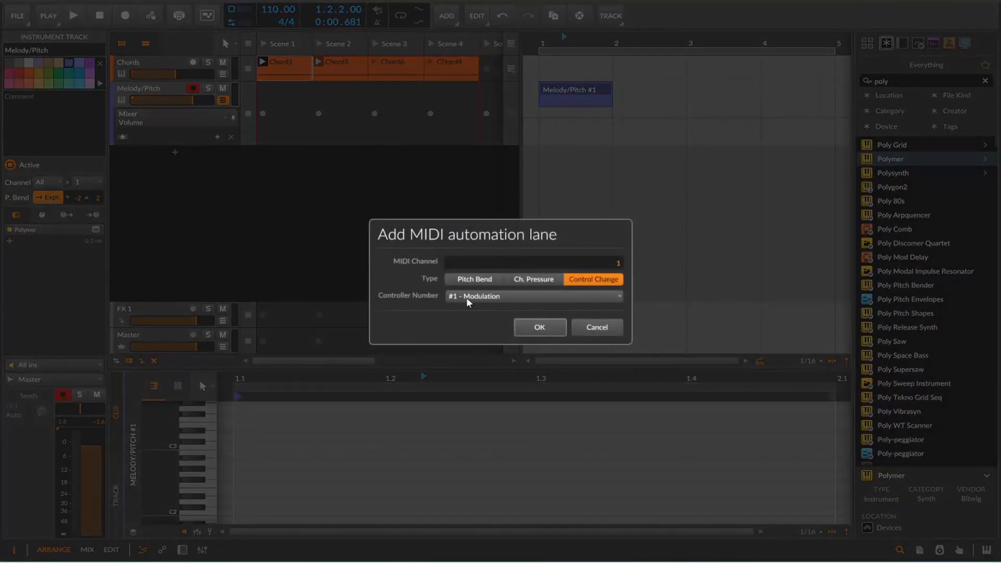
click(475, 280)
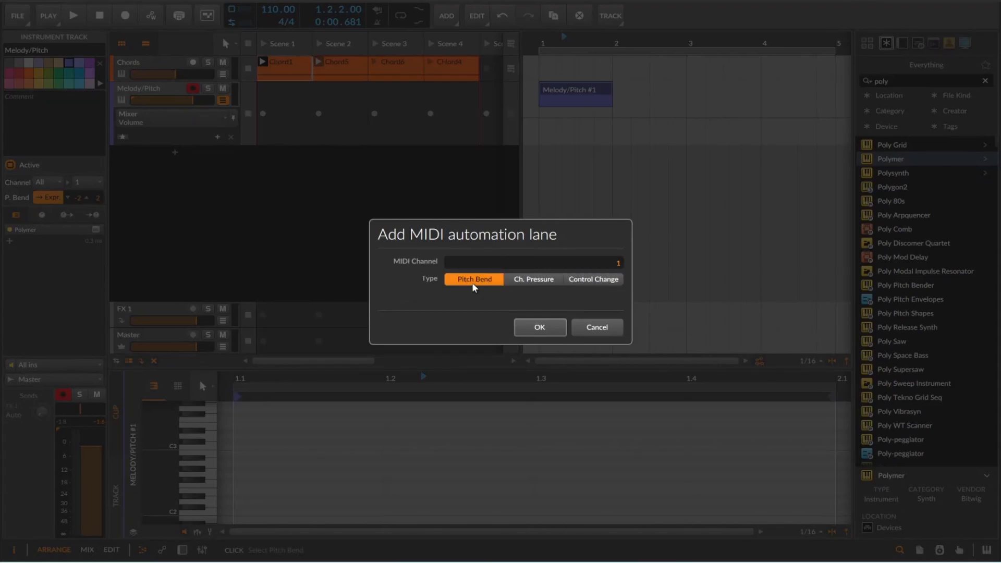
click(540, 328)
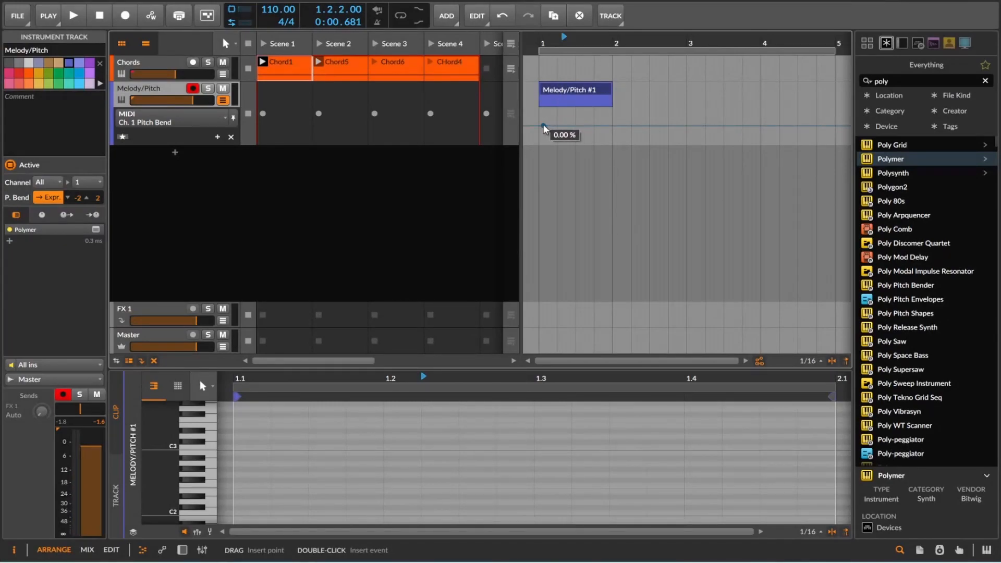
Draw a pitch bend rise under the arranger clip, copy the clip into Scene 1 of Melody/Pitch and open its automation.
drag(584, 125, 583, 119)
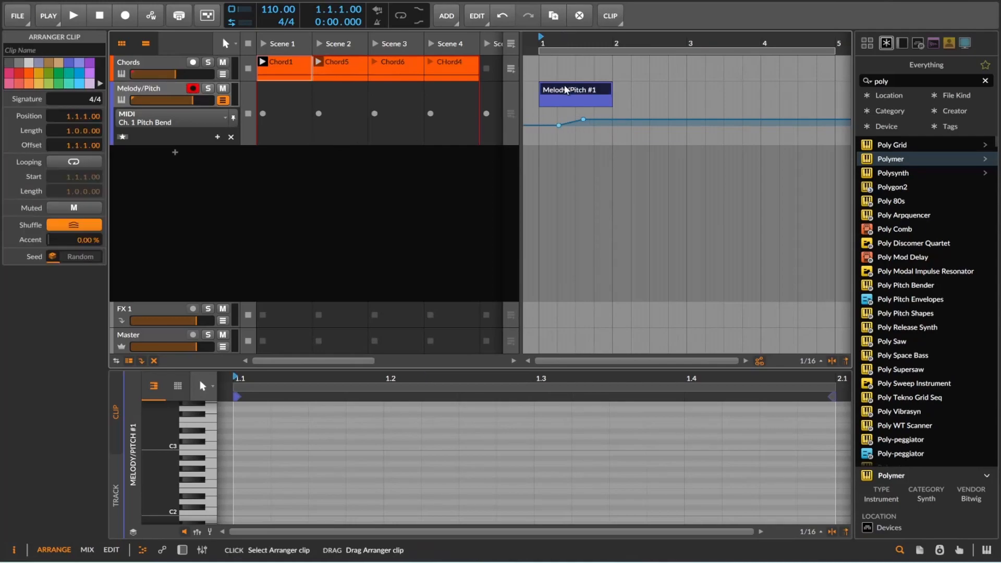
drag(565, 88, 292, 129)
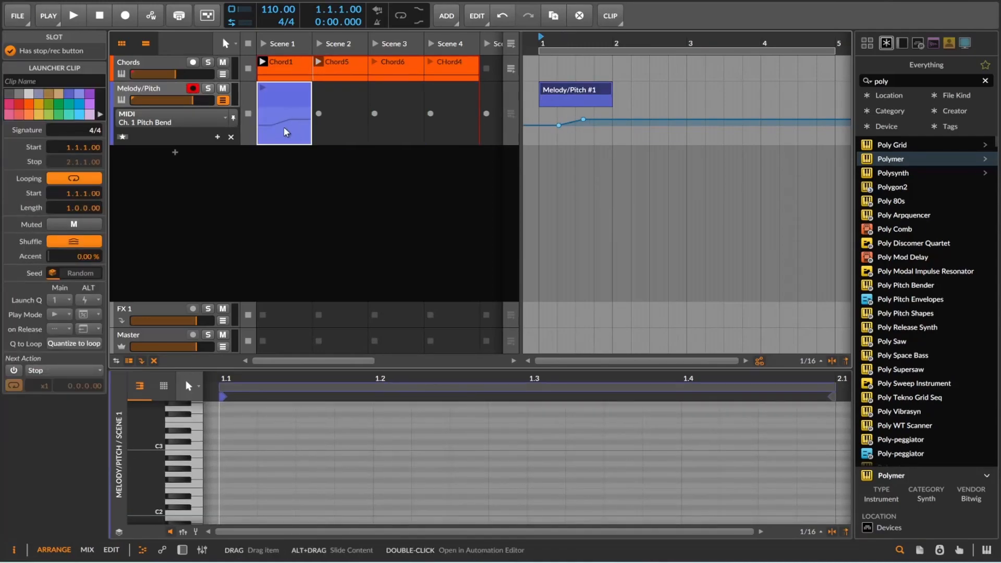
double_click(285, 129)
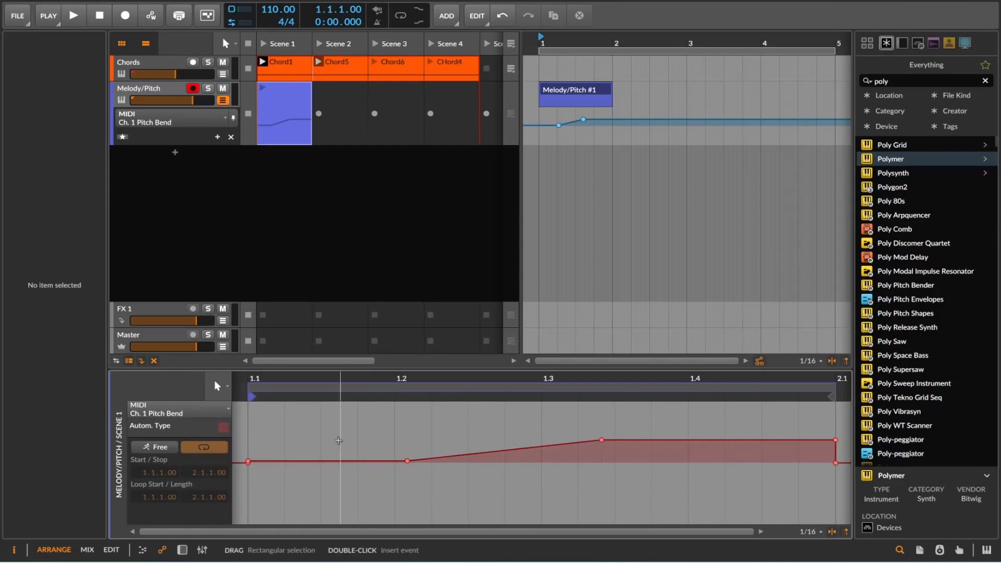
Raise the Scene 1 clip's starting pitch bend and replace the second point with one near beat 1.2 set to 3 %.
drag(248, 461, 249, 444)
drag(407, 460, 408, 447)
double_click(406, 447)
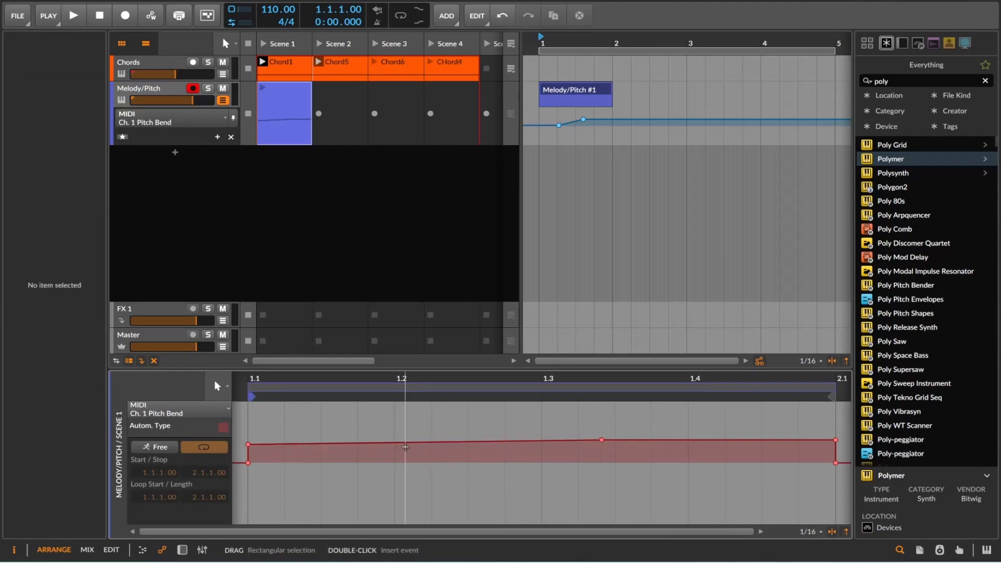
double_click(405, 447)
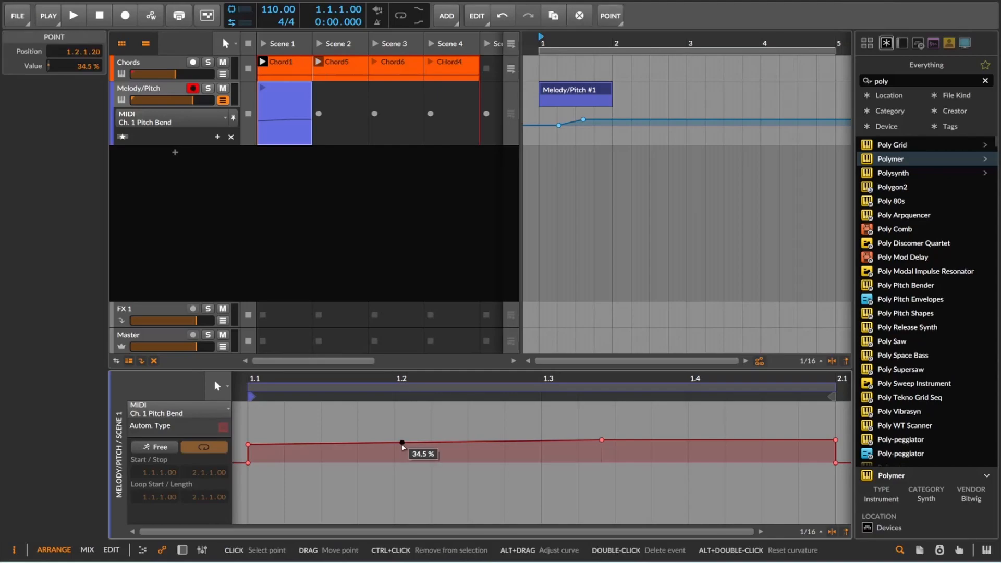
drag(72, 67, 59, 70)
triple_click(95, 70)
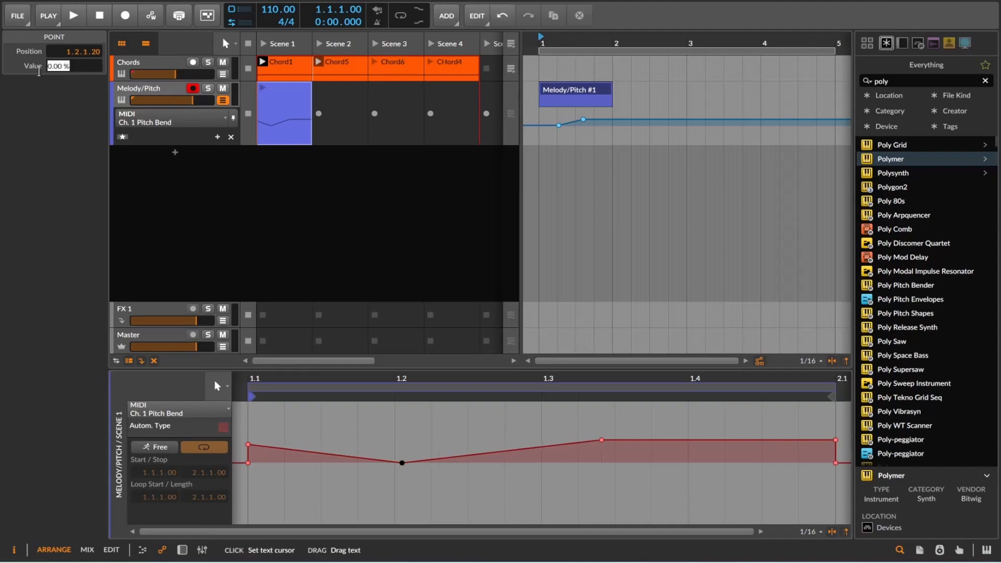
text(3)
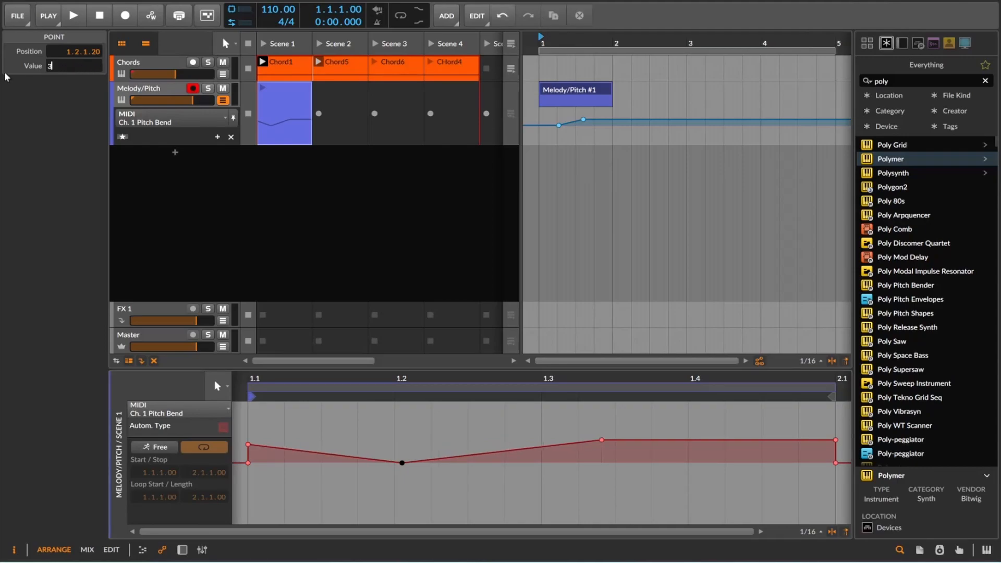
key(Return)
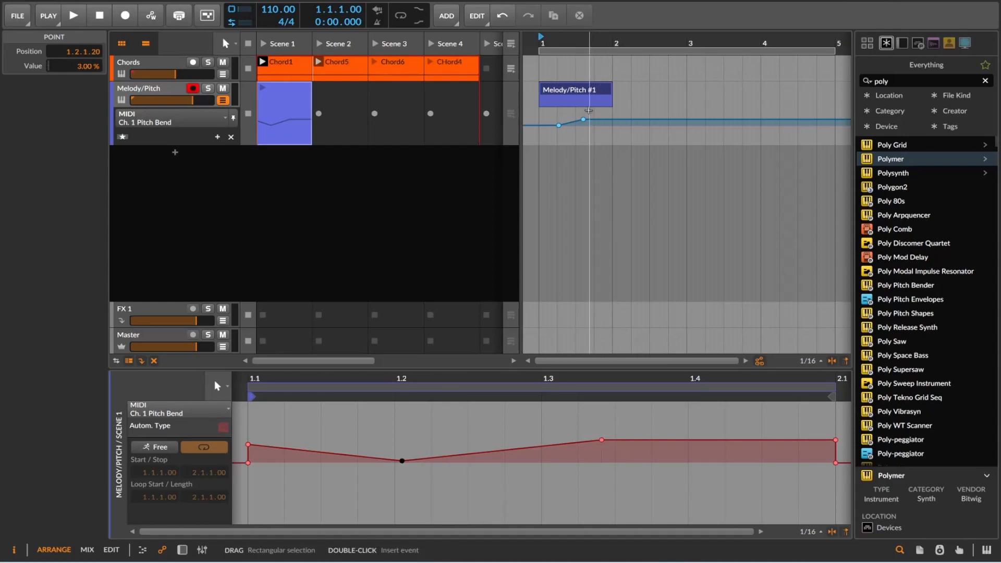
Replace the Scene 1 clip with a two-beat version of the arranger clip and remove the extra pitch bend point at its start.
drag(609, 90, 573, 95)
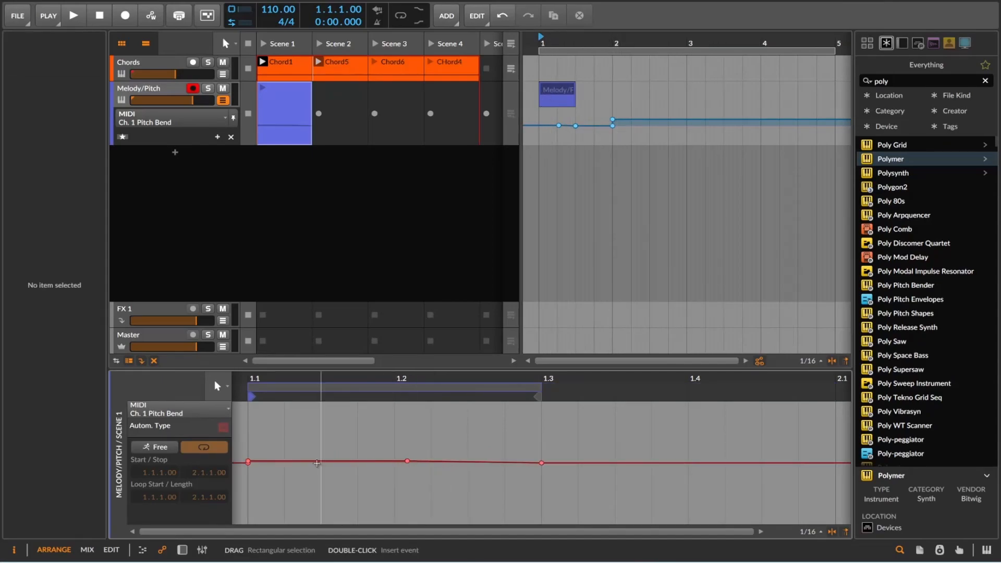
drag(248, 463, 248, 444)
double_click(248, 444)
click(249, 437)
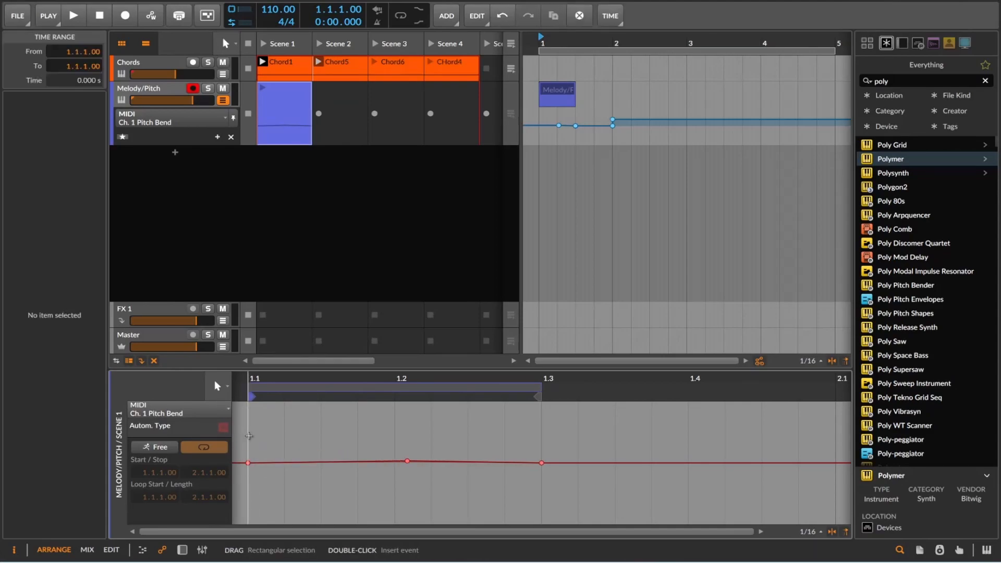
Set the Scene 1 clip's starting pitch bend point to 20 %.
click(248, 462)
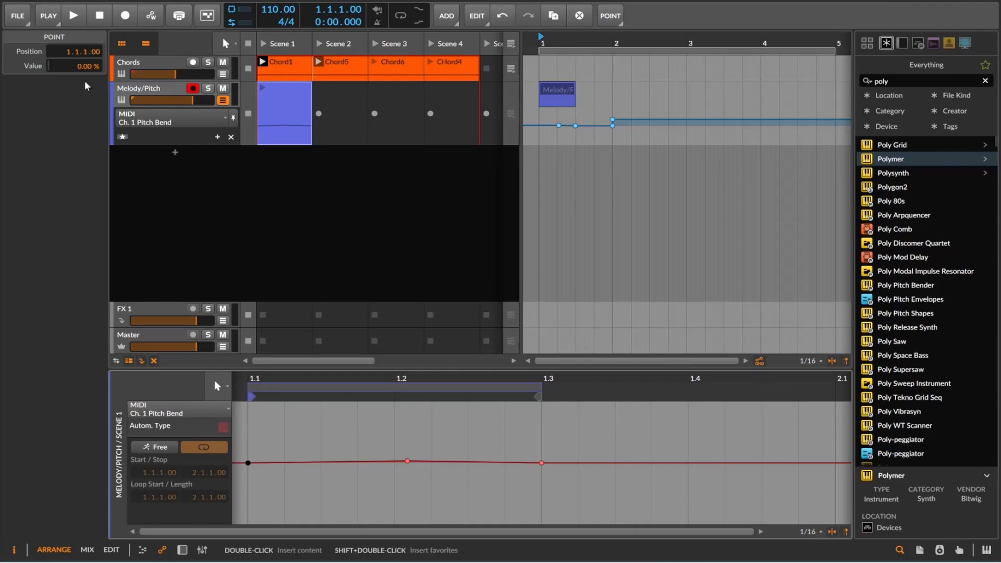
drag(77, 64, 79, 67)
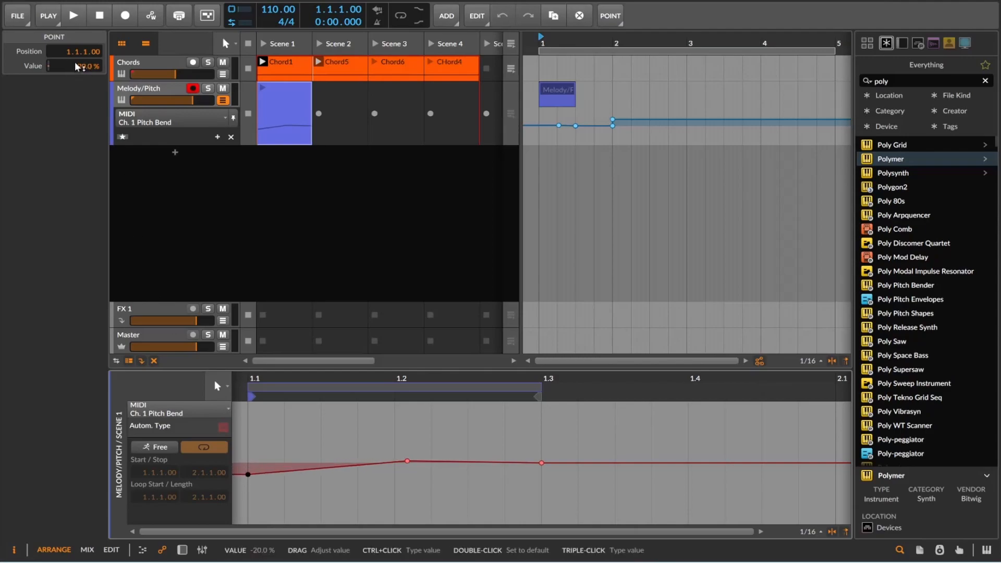
double_click(77, 65)
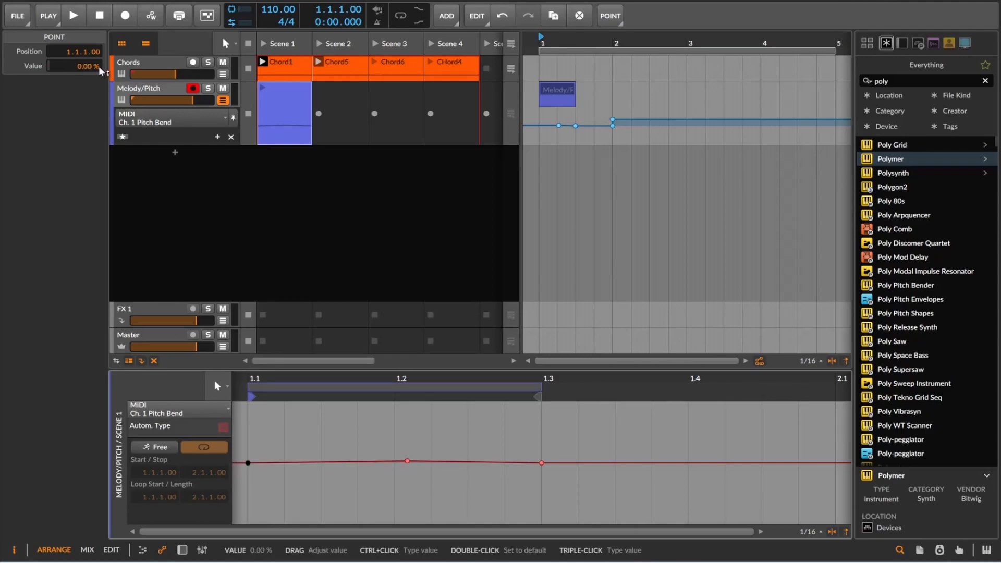
ctrl+click(72, 66)
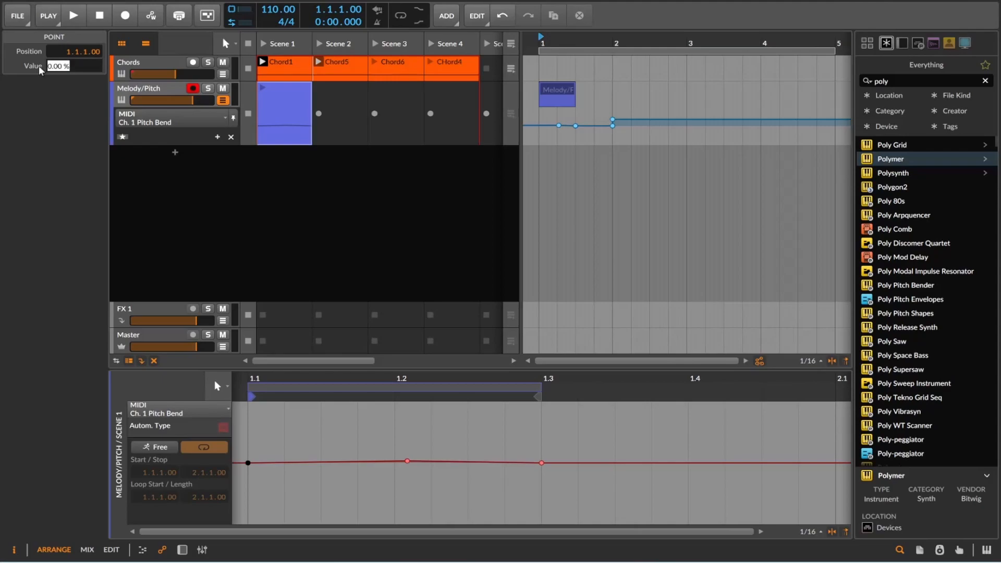
text(20)
key(Return)
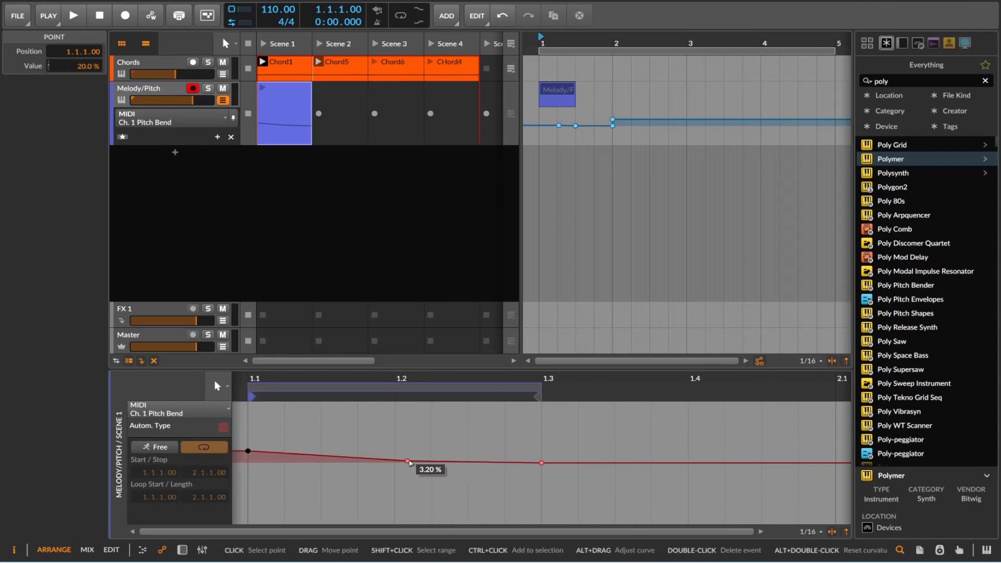
Set the Scene 1 clip's second pitch bend point to 20 % and delete the point at beat 1.3.
click(408, 461)
double_click(78, 72)
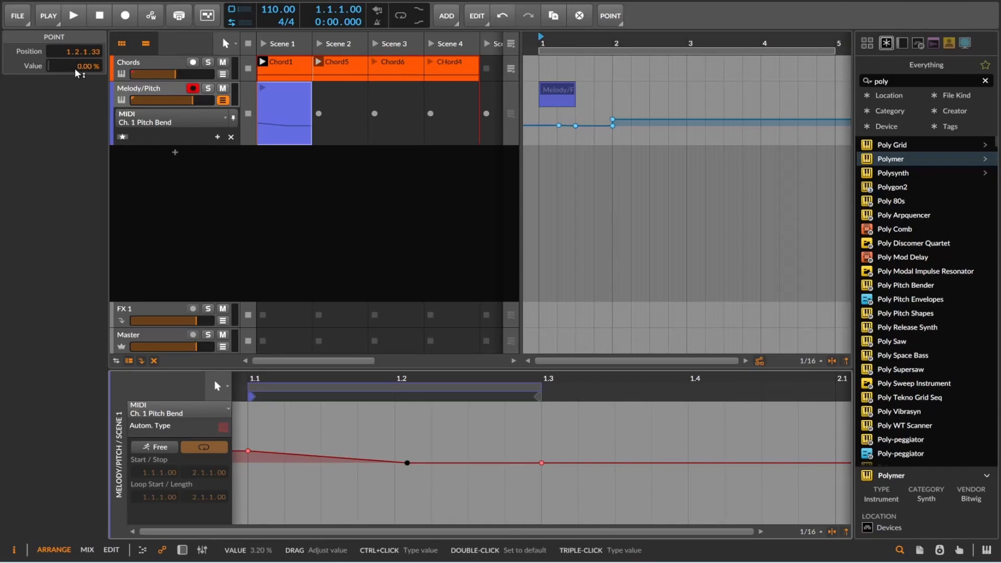
ctrl+click(82, 65)
text(20)
key(Return)
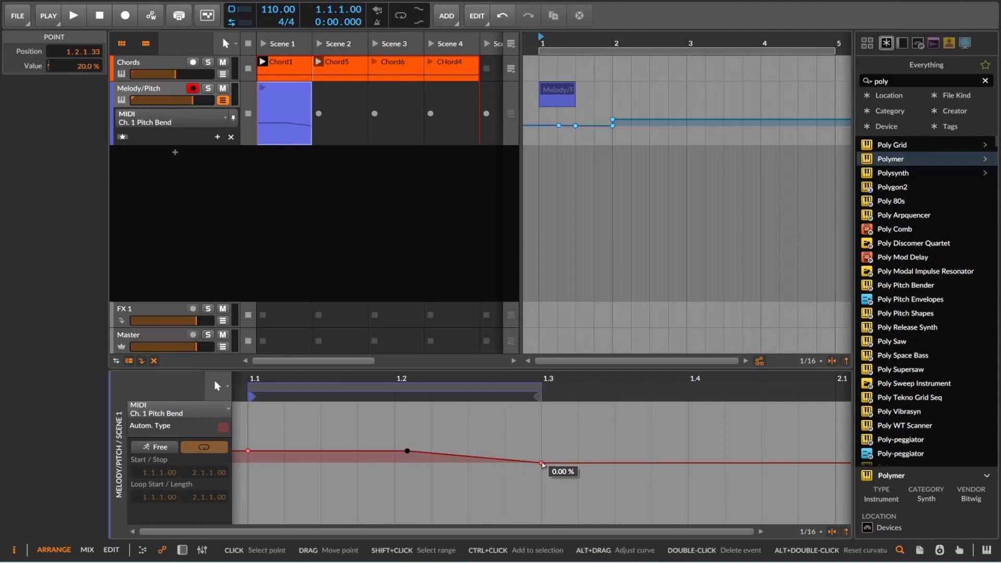
double_click(542, 463)
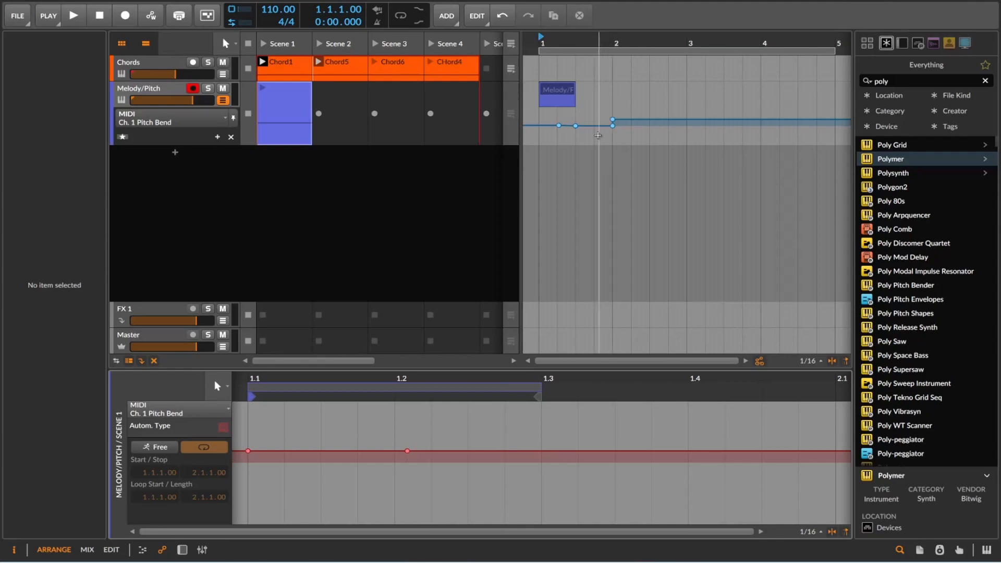
Shorten the arranger clip to one beat and copy it into the Scene 2 slot of Melody/Pitch.
click(303, 96)
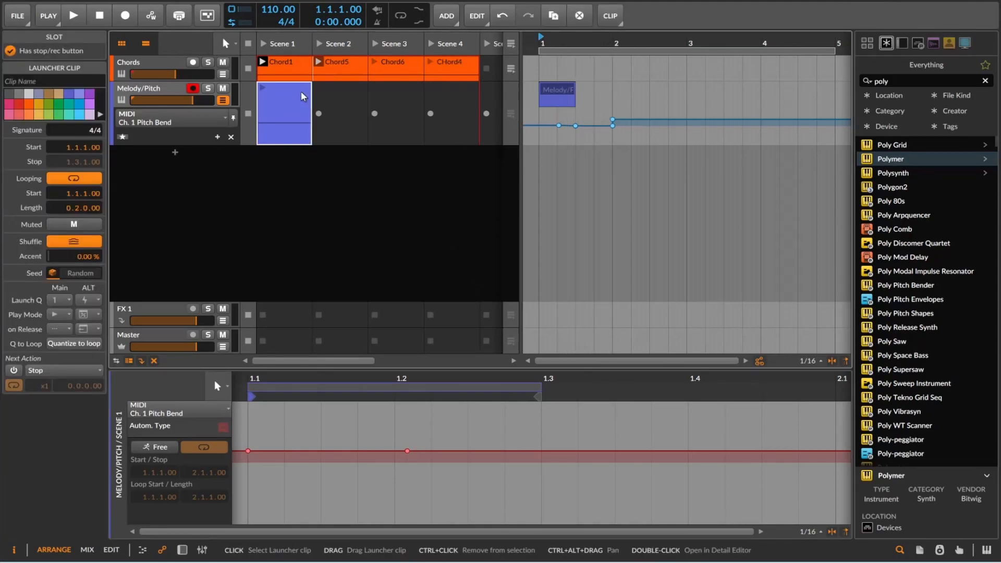
click(567, 91)
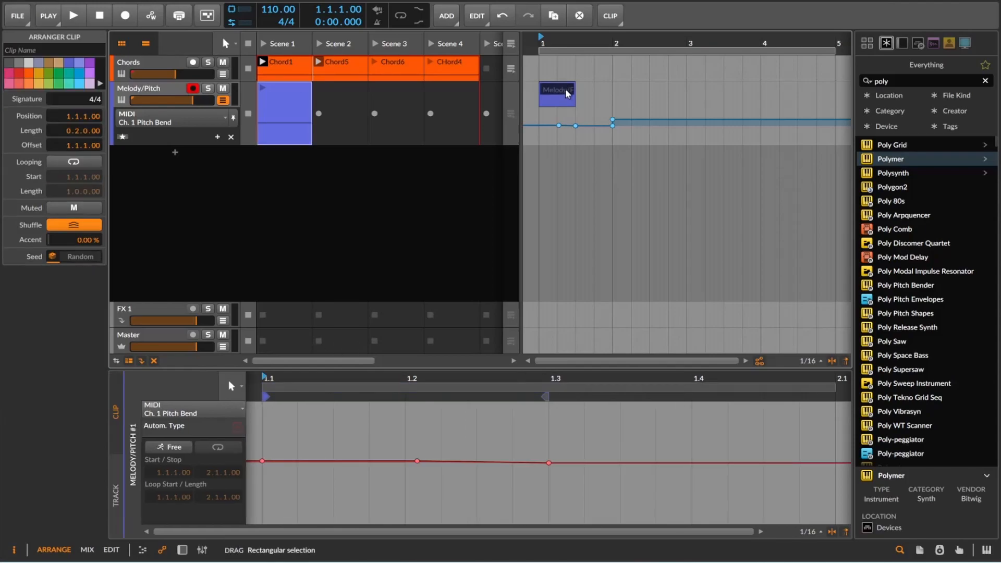
drag(567, 91, 558, 94)
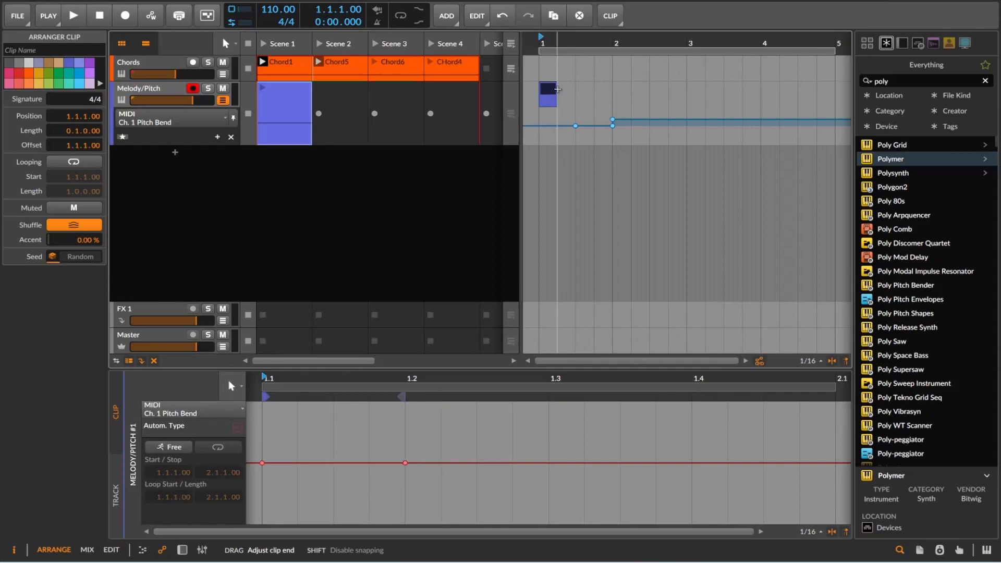
drag(547, 93, 350, 108)
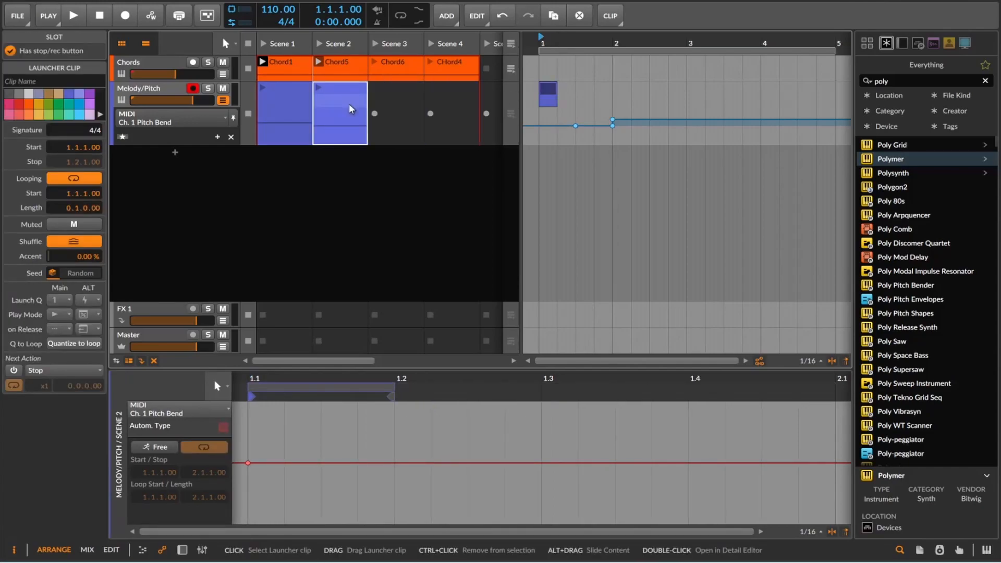
Set the Scene 2 clip's pitch bend point at beat 1.2 to -20 % and delete its starting point.
click(248, 463)
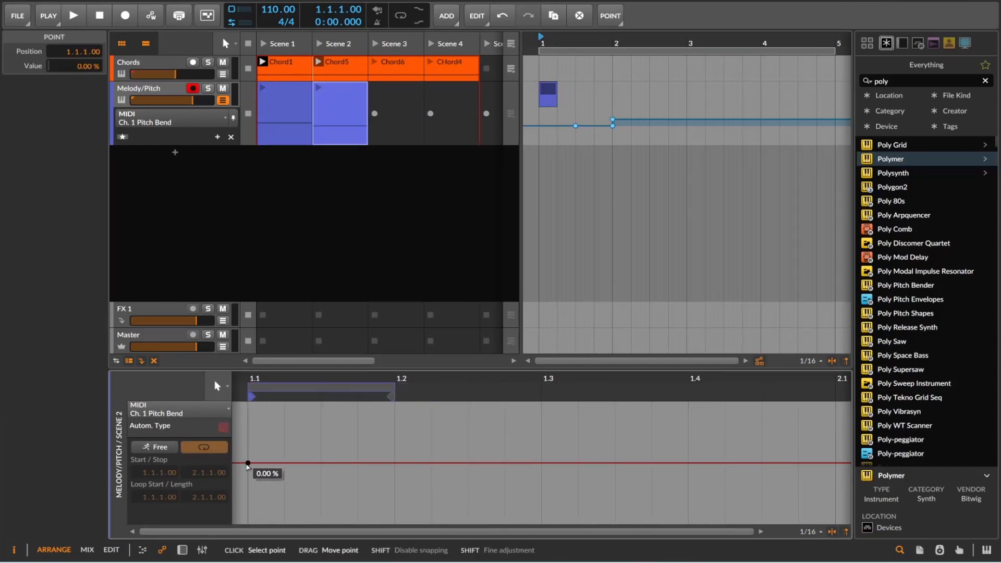
click(395, 464)
drag(395, 463, 394, 477)
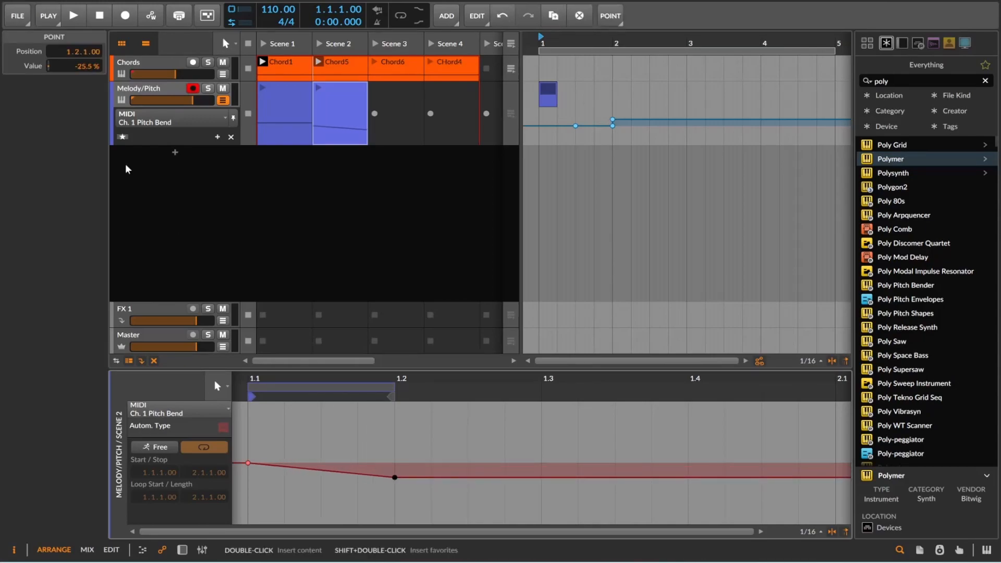
double_click(71, 66)
drag(70, 67, 1, 77)
text(-20)
key(Return)
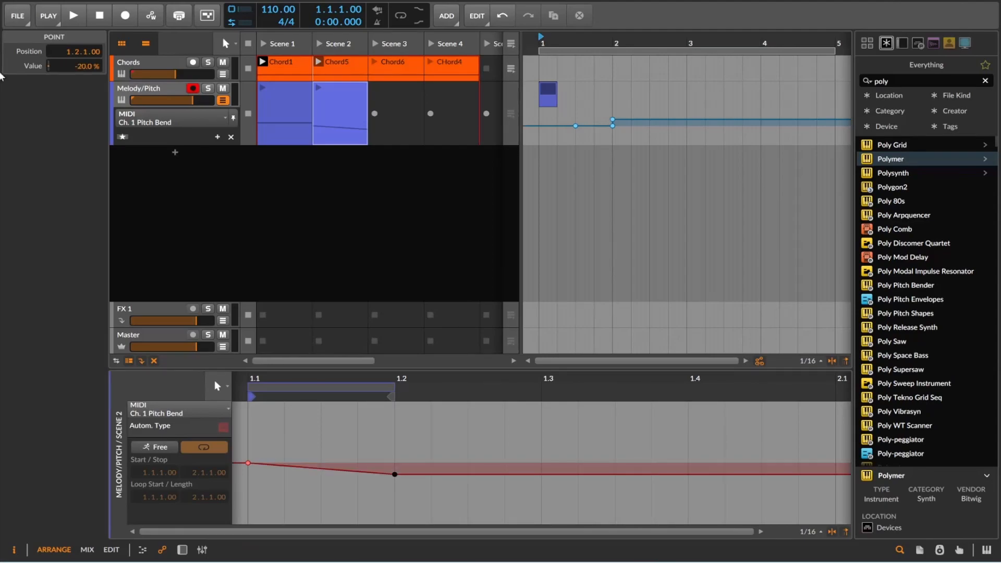
double_click(248, 463)
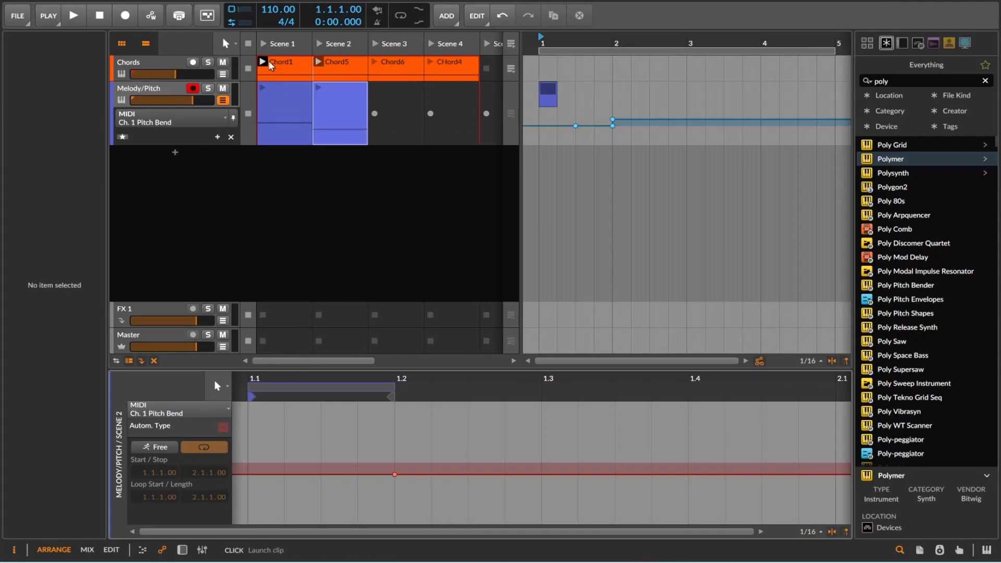
click(282, 104)
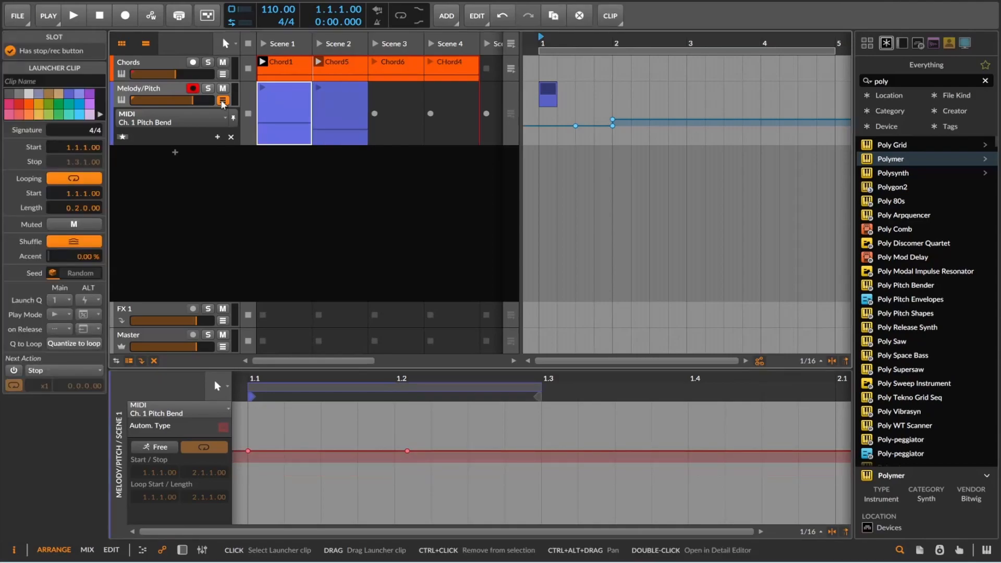
Turn off looping for the Scene 2 clip on the Melody/Pitch track.
click(338, 90)
click(72, 180)
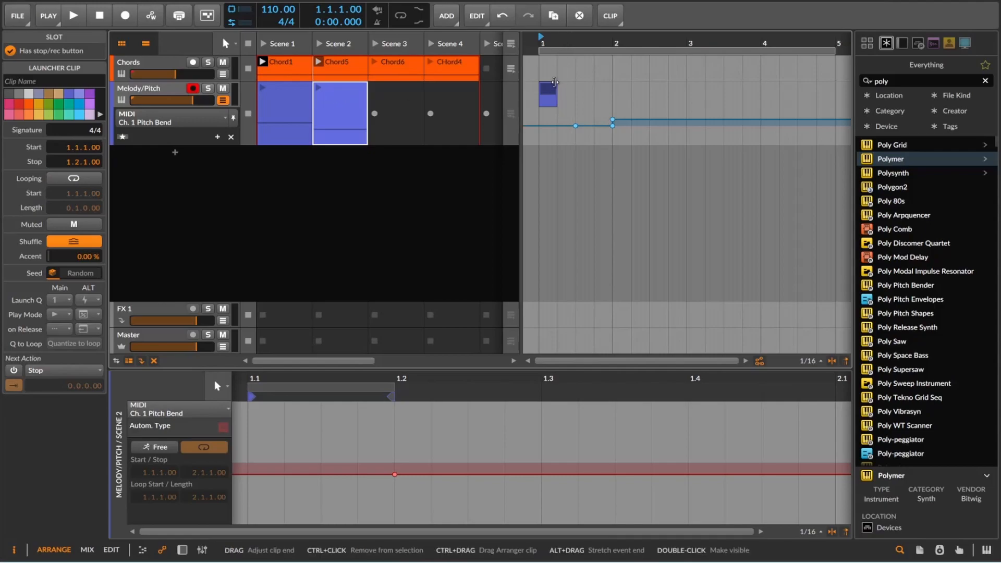
Shorten the arranger clip to one sixteenth note and copy it into the Scene 3 slot of Melody/Pitch.
scroll(563, 102, up, 5)
scroll(563, 103, up, 1)
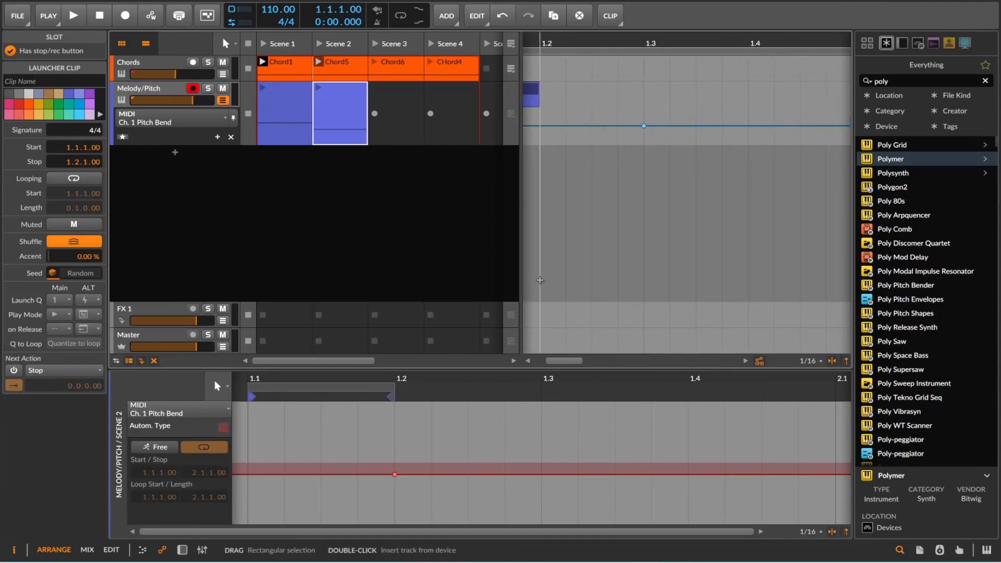
drag(565, 361, 554, 360)
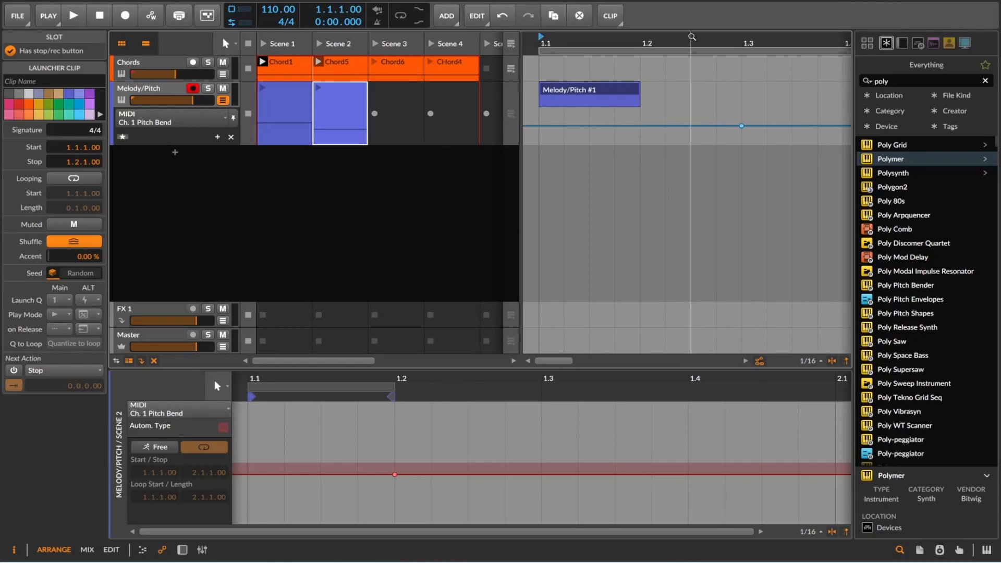
drag(640, 90, 393, 114)
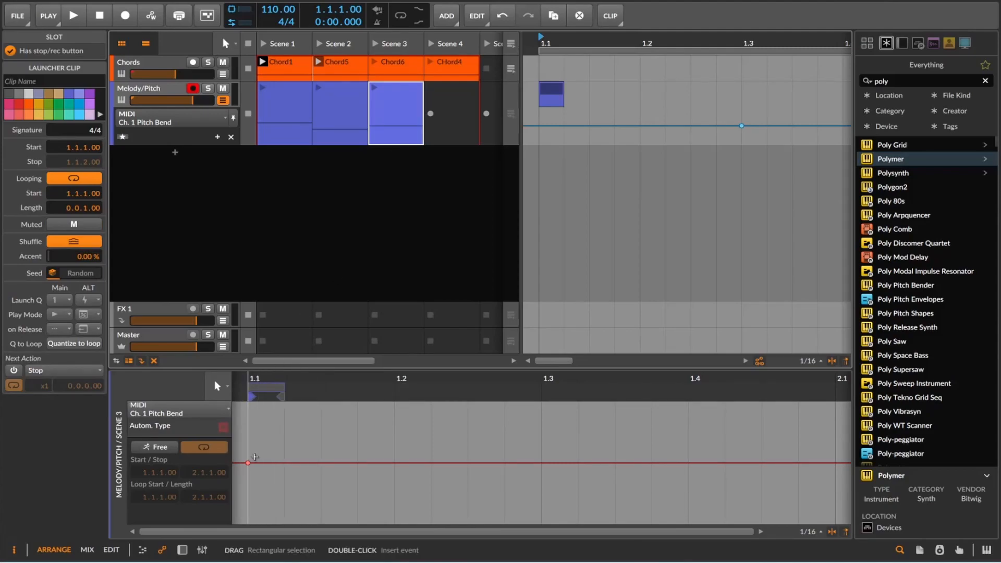
Raise the Scene 3 clip's starting pitch bend point and set the Scene 4 clip's starting point to -75 %.
drag(248, 463, 249, 445)
double_click(248, 444)
double_click(248, 444)
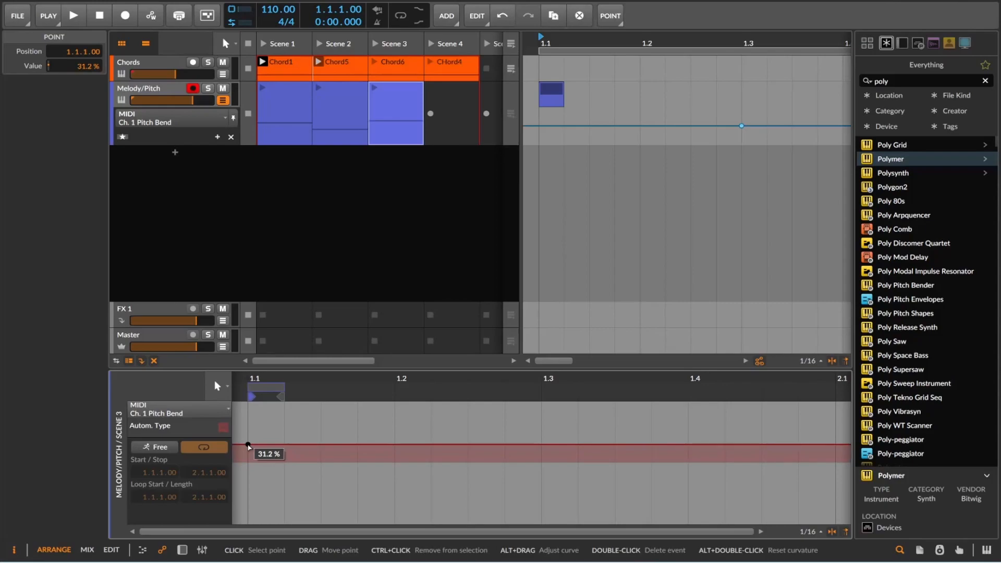
double_click(61, 66)
triple_click(71, 66)
click(68, 66)
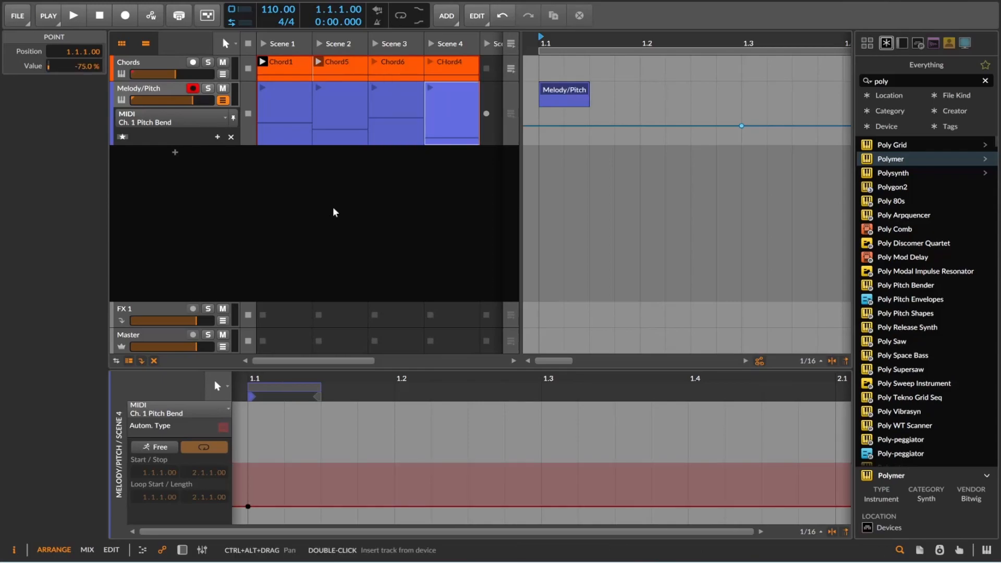
click(335, 210)
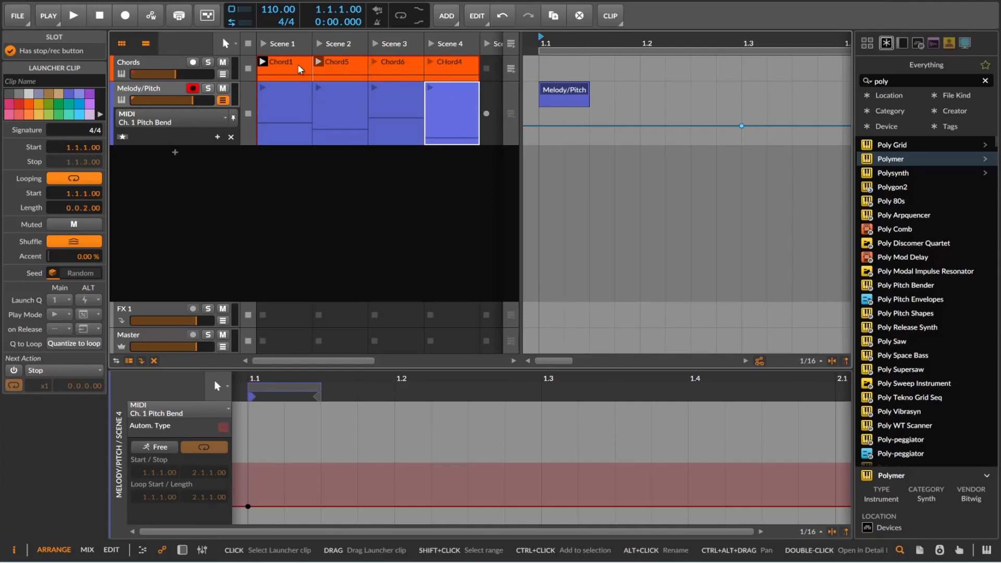
Inspect the notes in the Chord1, Chord5, Chord6 and CHord4 clips on the Chords track.
double_click(274, 59)
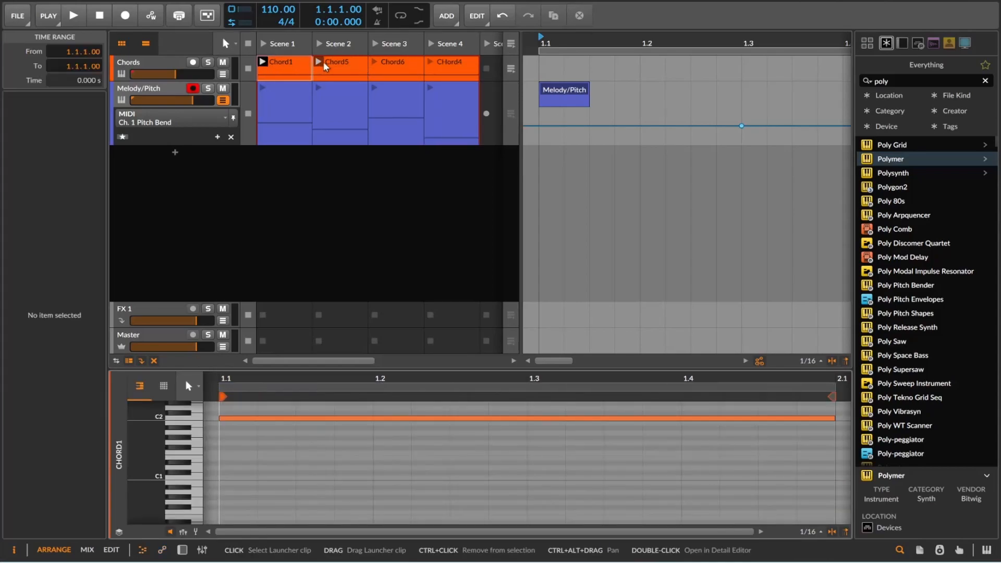
click(336, 65)
double_click(335, 66)
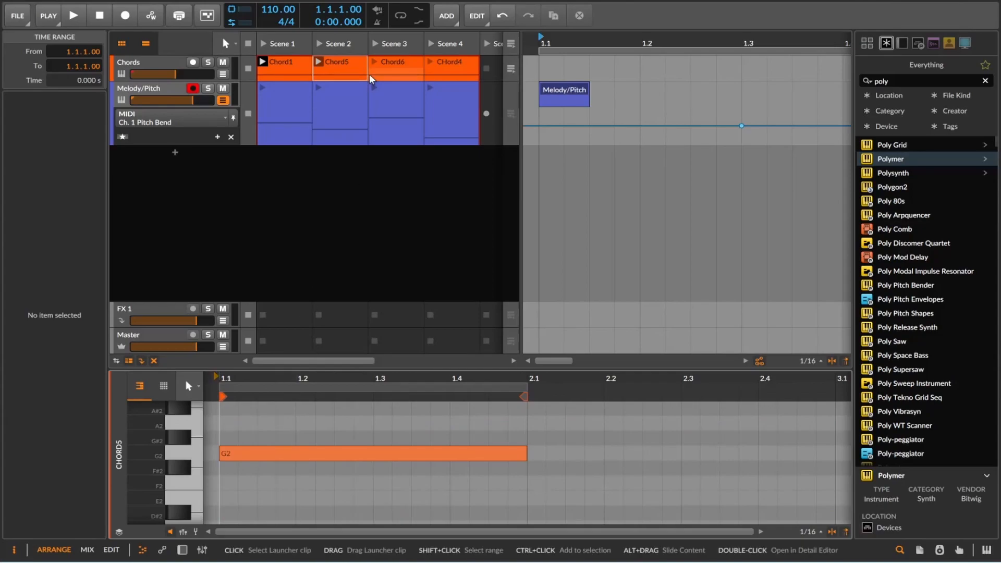
click(393, 67)
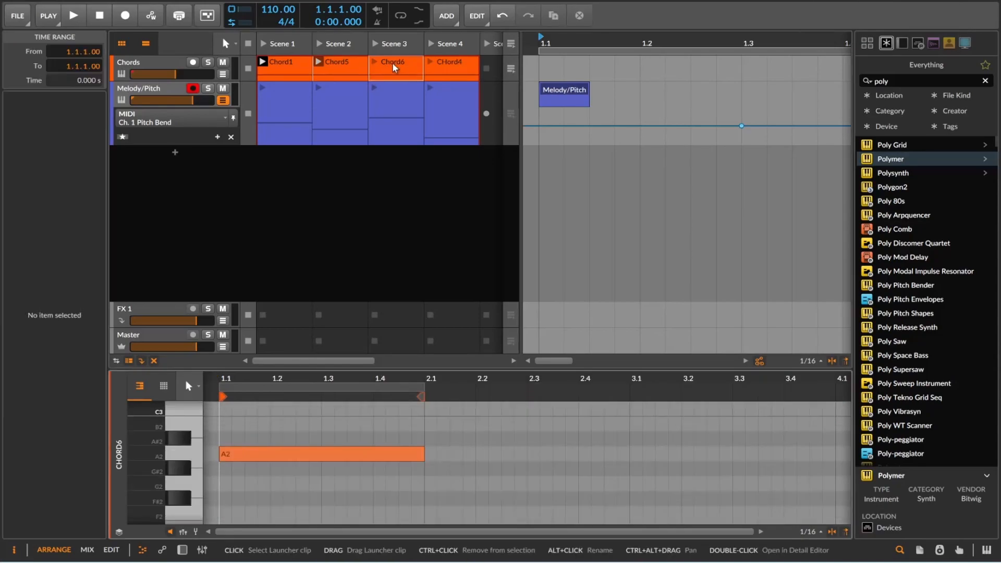
click(439, 68)
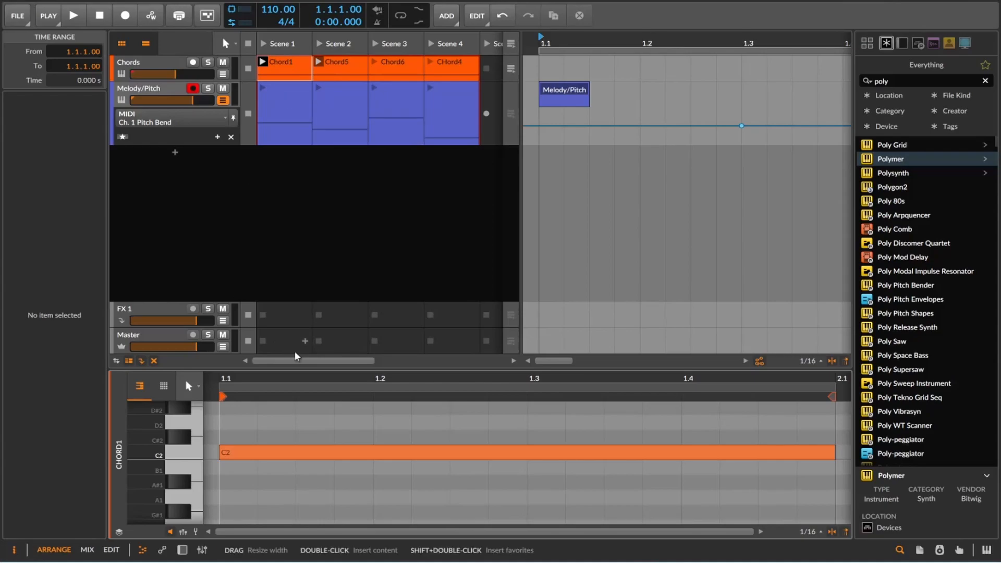
Show the Melody/Pitch track's device chain and play the chord clips.
click(182, 549)
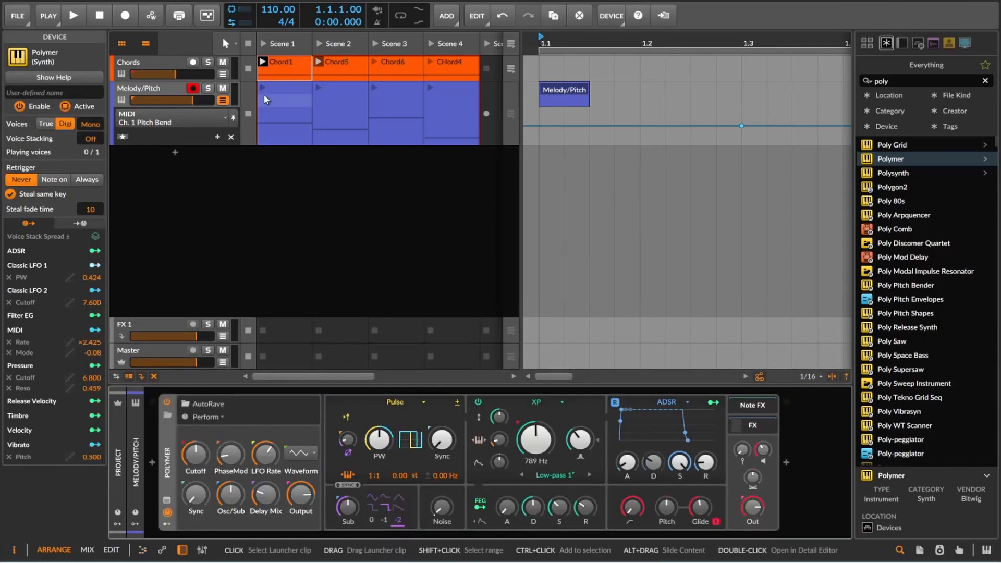
key(space)
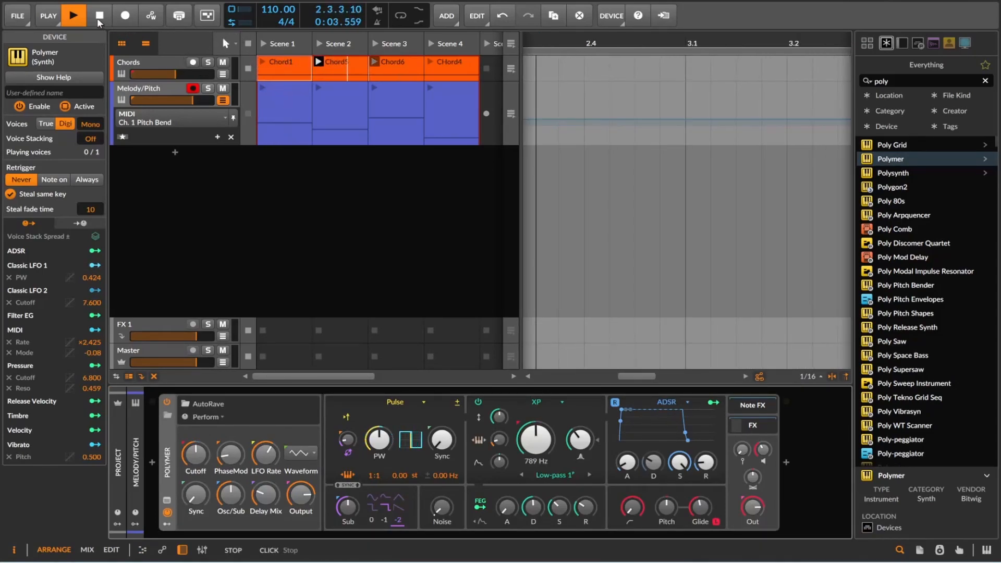
Set the next action of all four Melody/Pitch clips to Play Random and launch the Scene 1 clip to test it.
click(289, 96)
ctrl+click(459, 106)
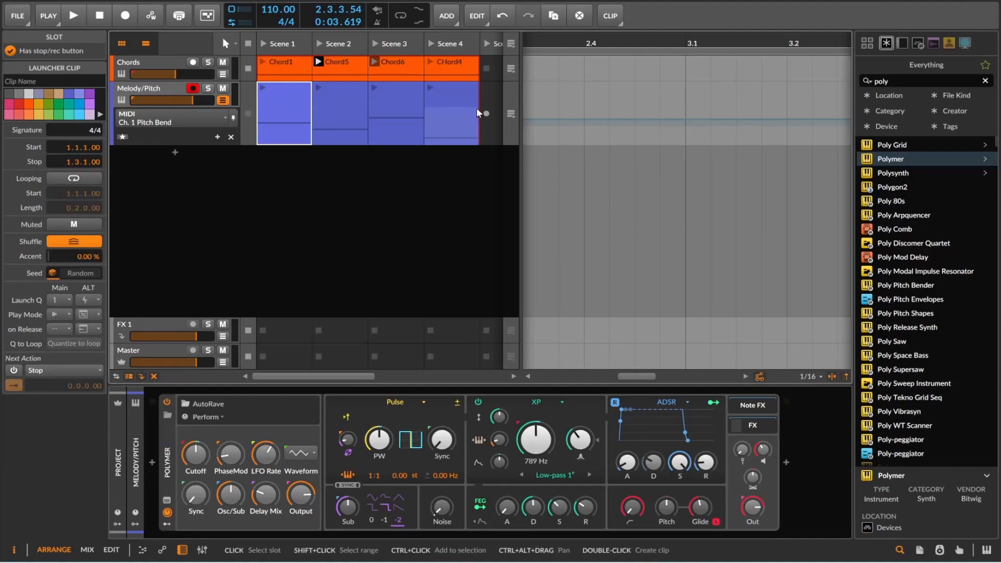
shift+click(444, 88)
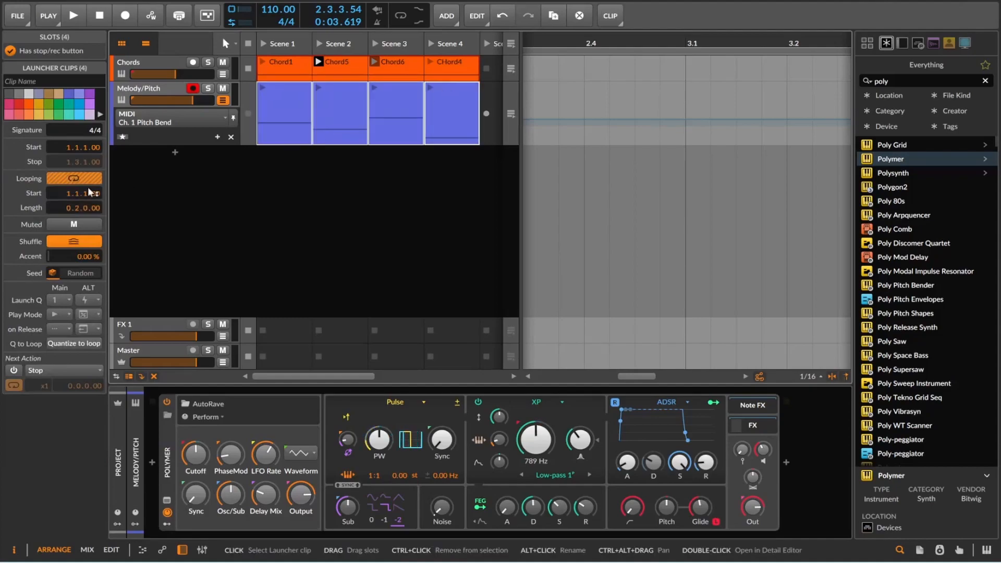
click(47, 370)
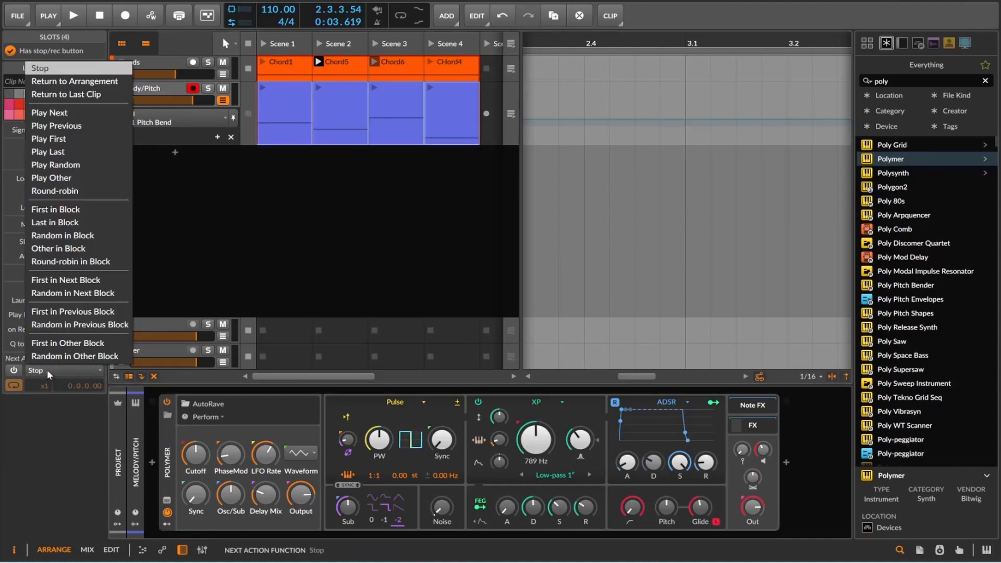
click(100, 165)
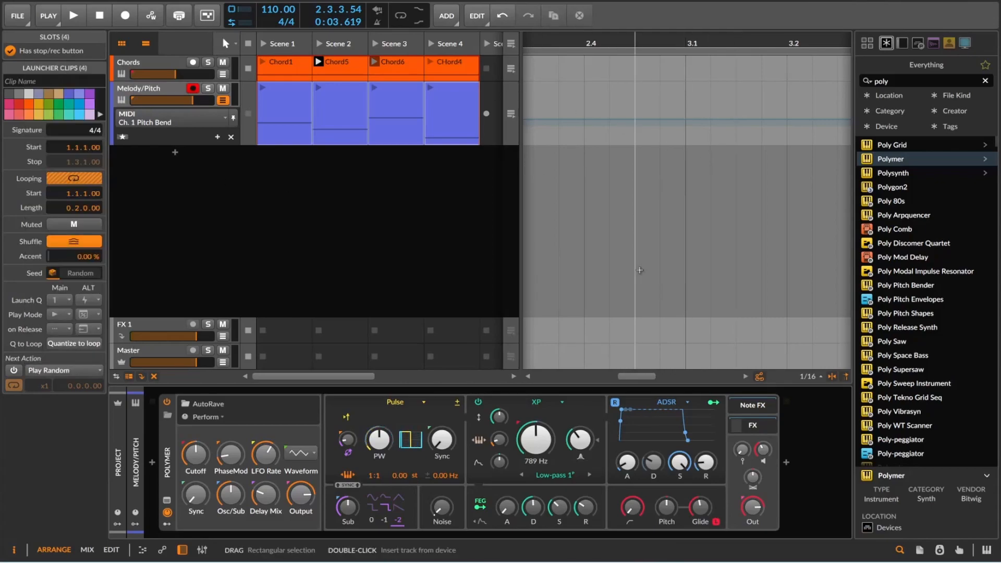
click(262, 87)
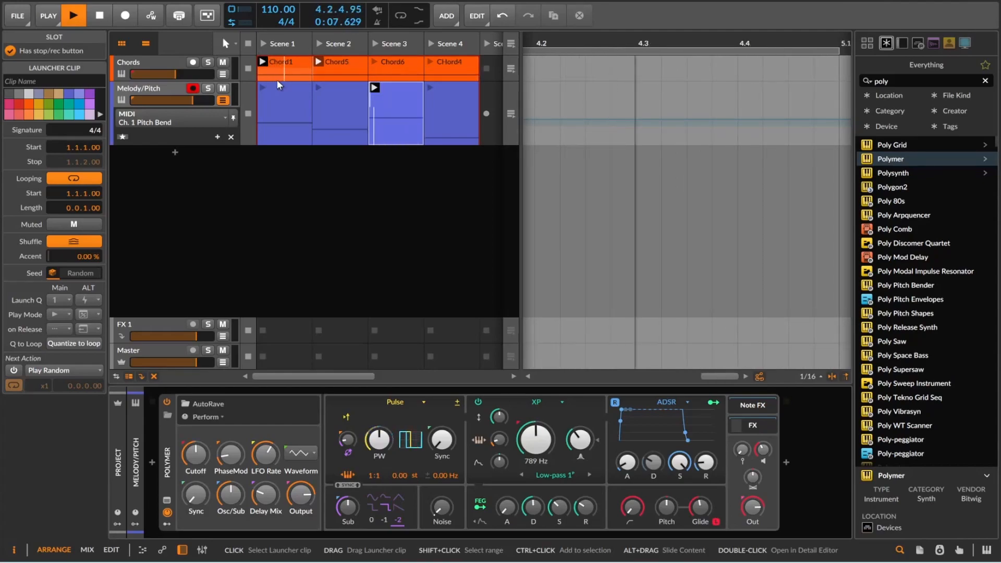
key(space)
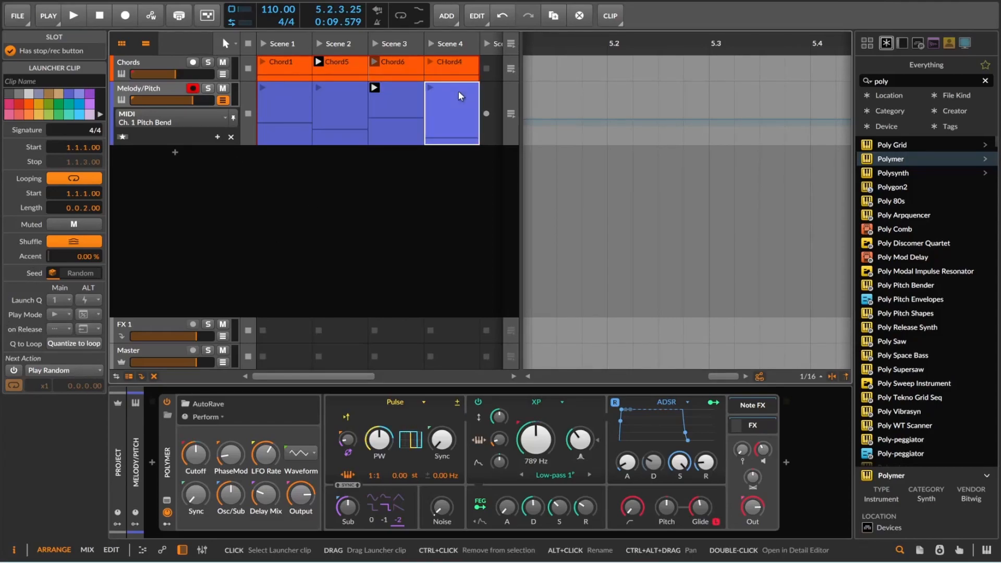
Turn off looping for the Scene 4 and Scene 3 Melody/Pitch clips and check the loop settings of Scenes 2 and 1.
click(337, 91)
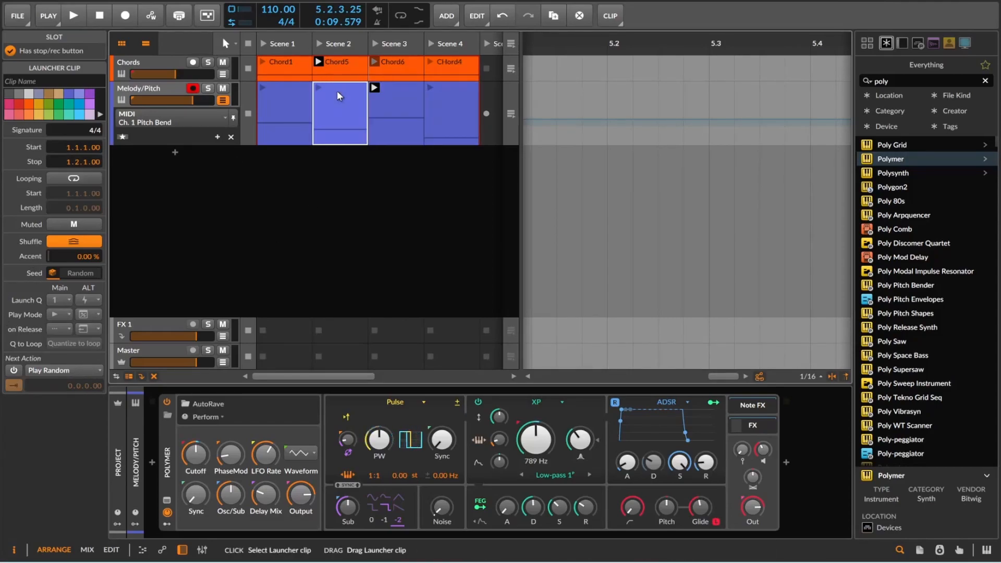
click(400, 96)
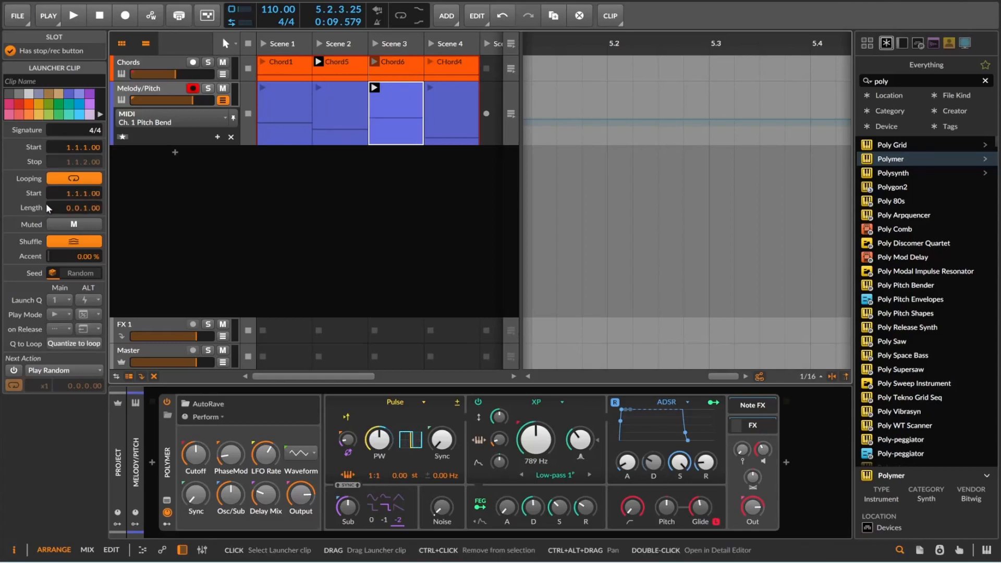
click(465, 99)
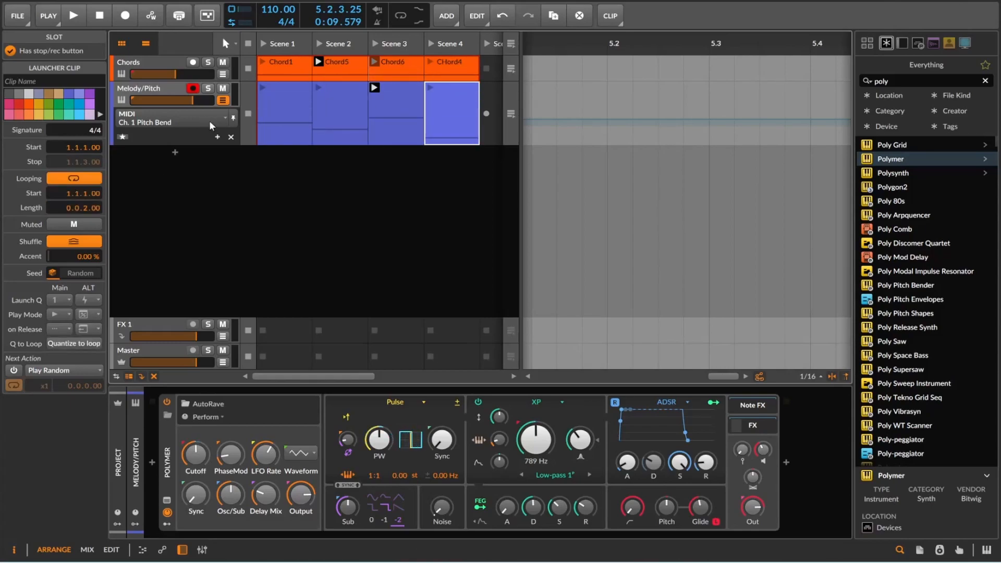
click(88, 180)
click(402, 87)
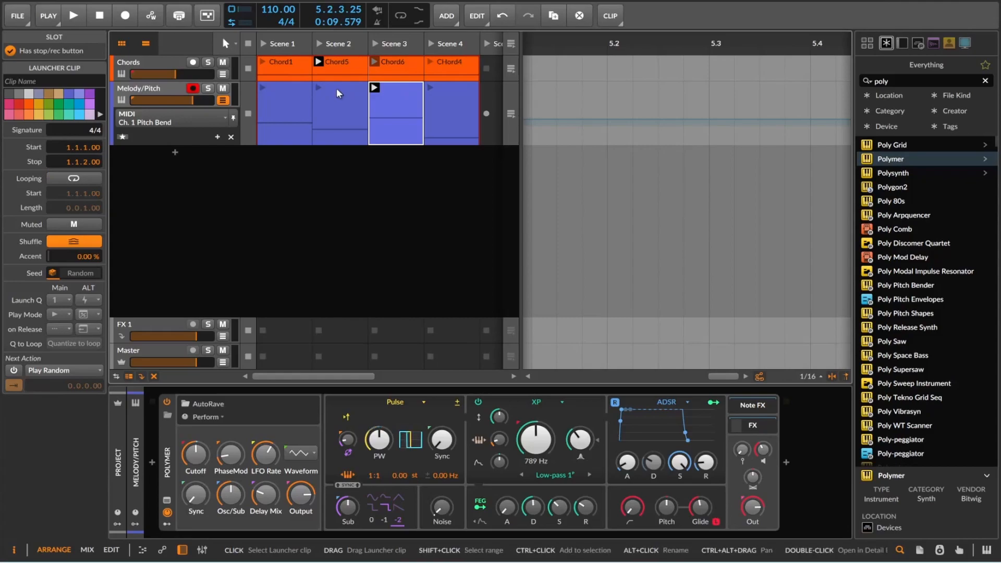
click(337, 91)
click(286, 94)
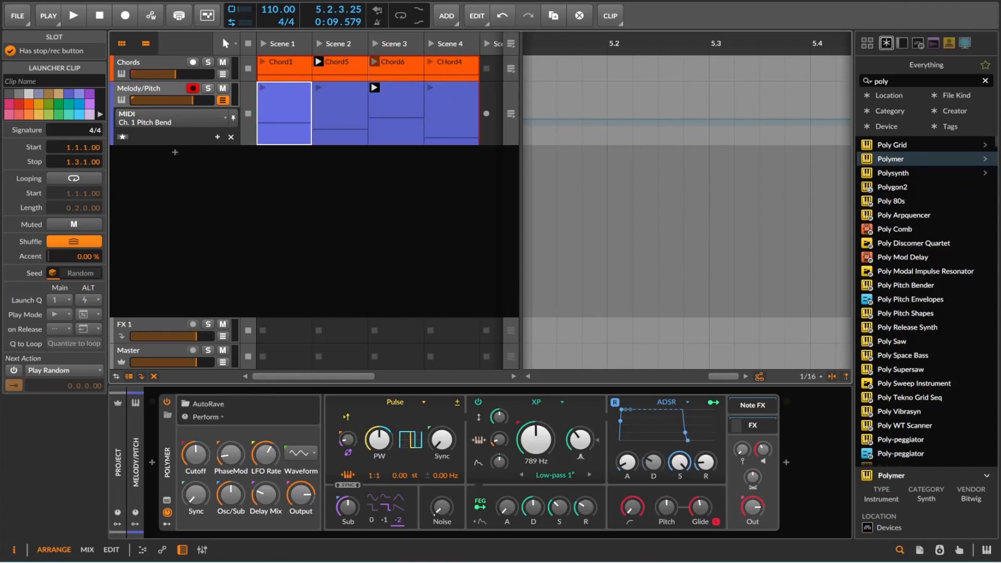
Search the browser for "note" and insert a Note Receiver before Polymer on the Melody/Pitch track.
drag(905, 80, 823, 89)
key(BackSpace)
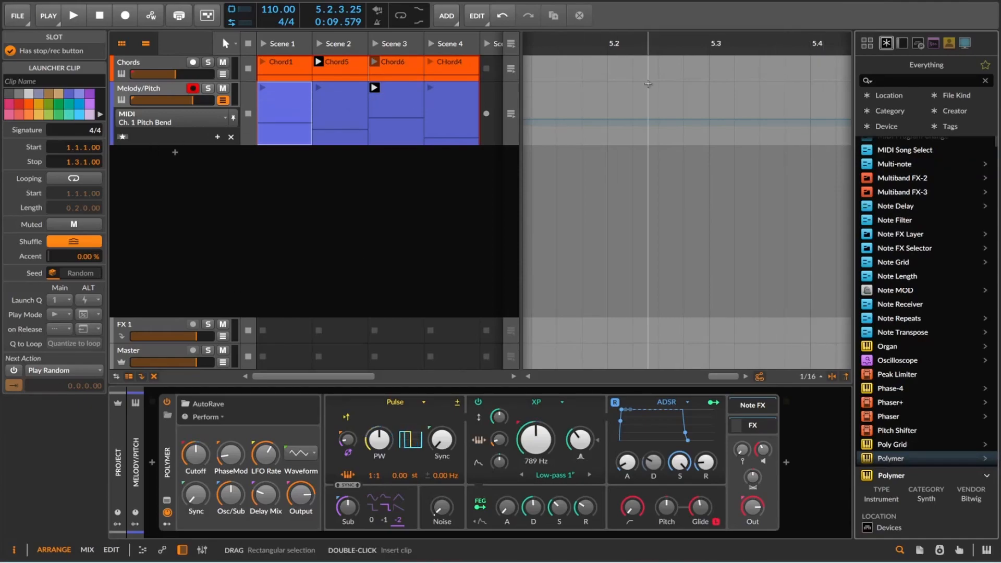
text(note)
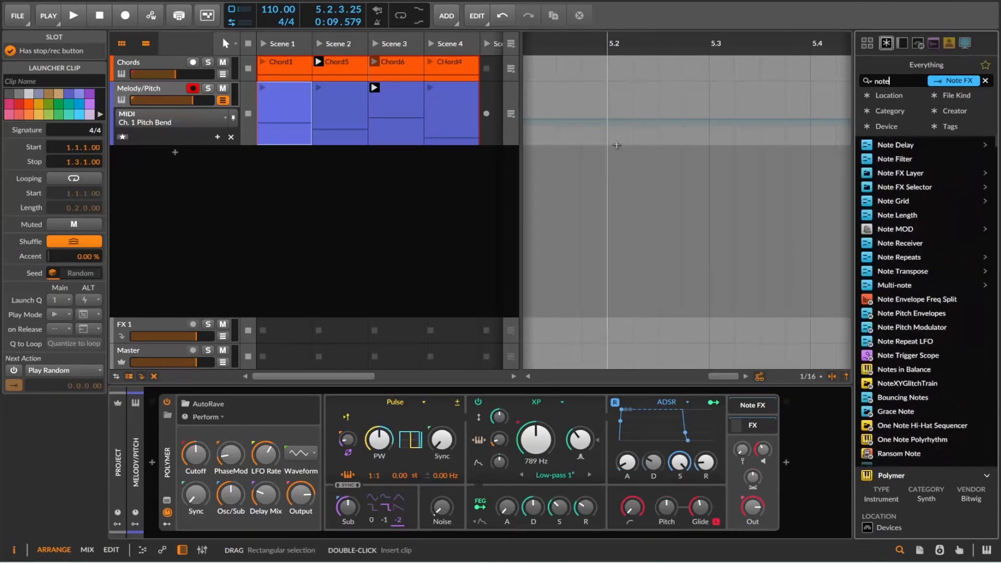
drag(901, 243, 225, 435)
drag(171, 453, 155, 448)
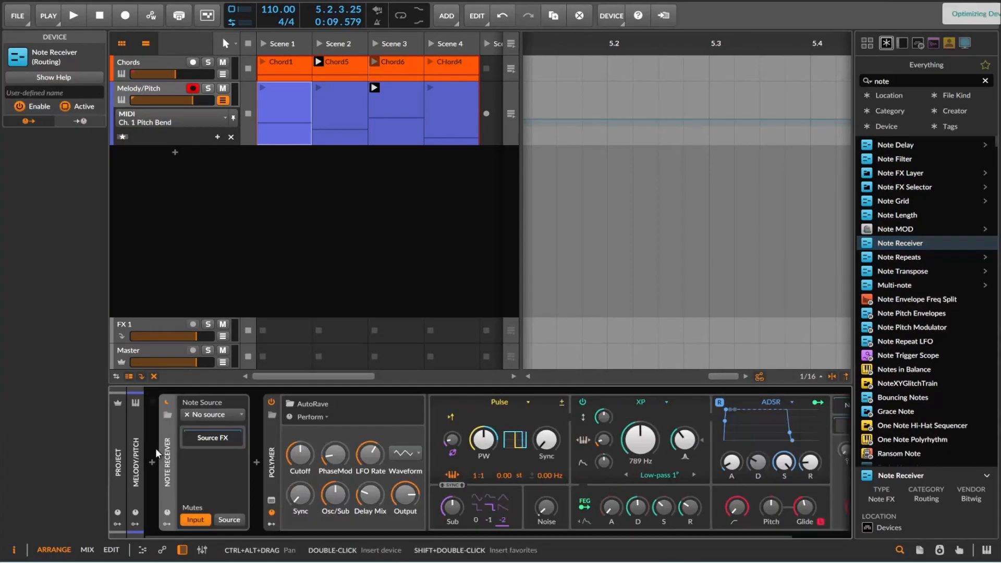
Set the Note Receiver's note source to the Chords track and play the clips briefly to hear the result.
click(207, 416)
mouse_move(233, 463)
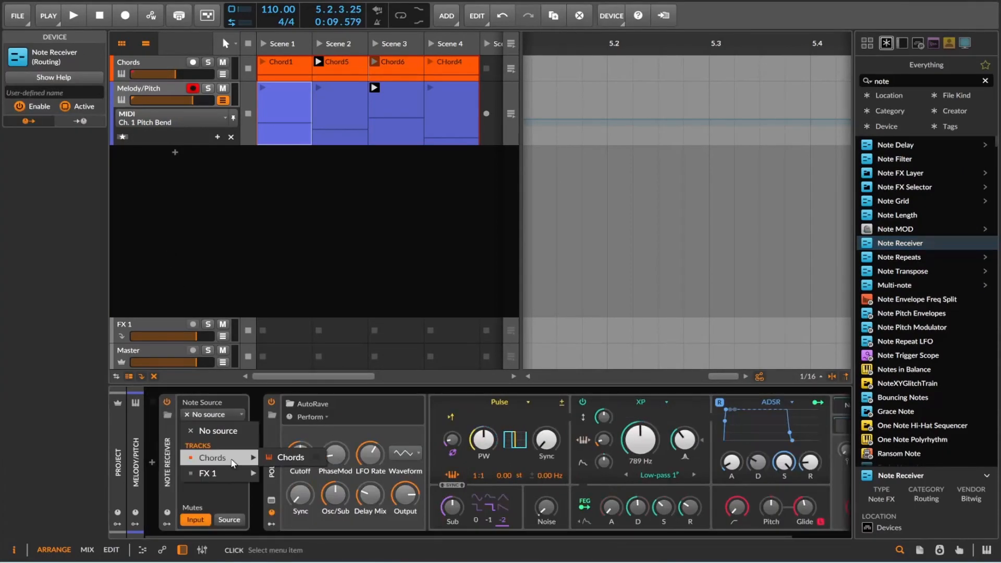
click(284, 458)
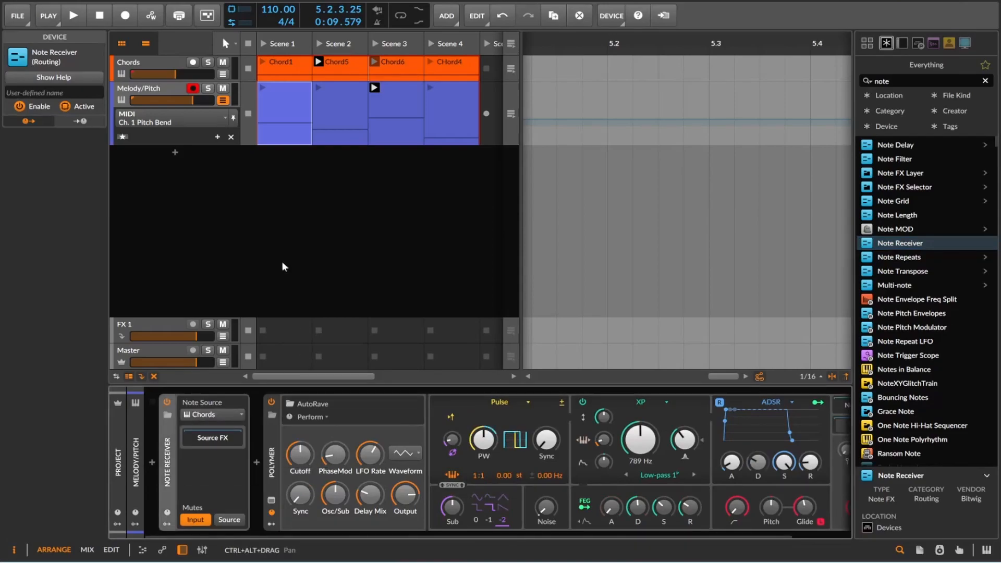
click(74, 18)
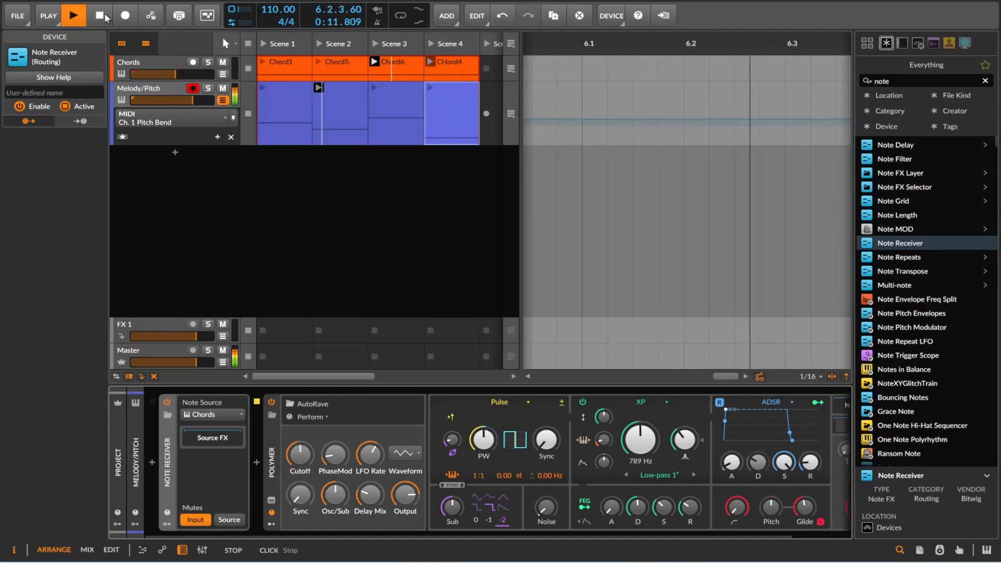
click(104, 16)
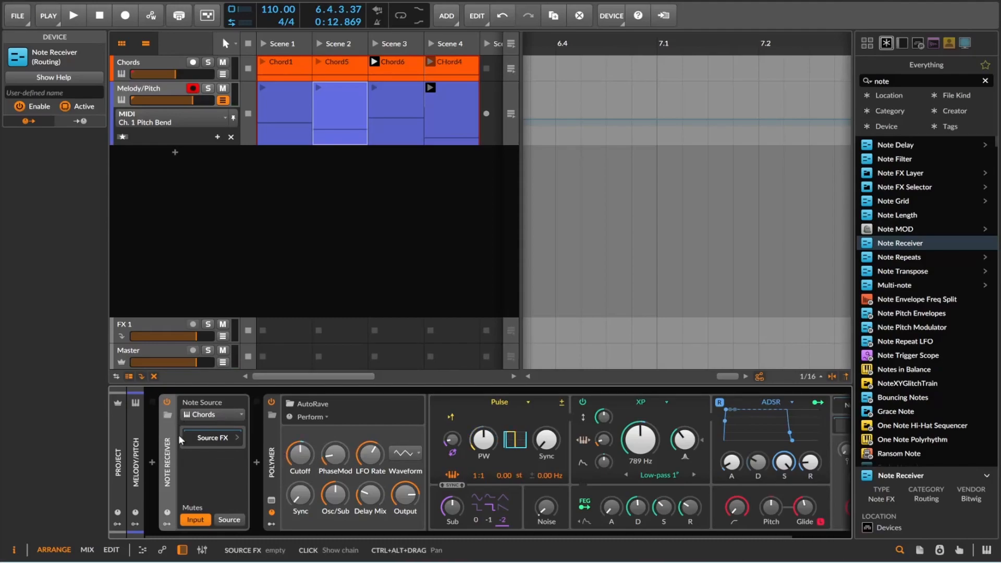
Switch off the Note Receiver's input mute, keep its source mute off, and start playback of the clips.
click(229, 521)
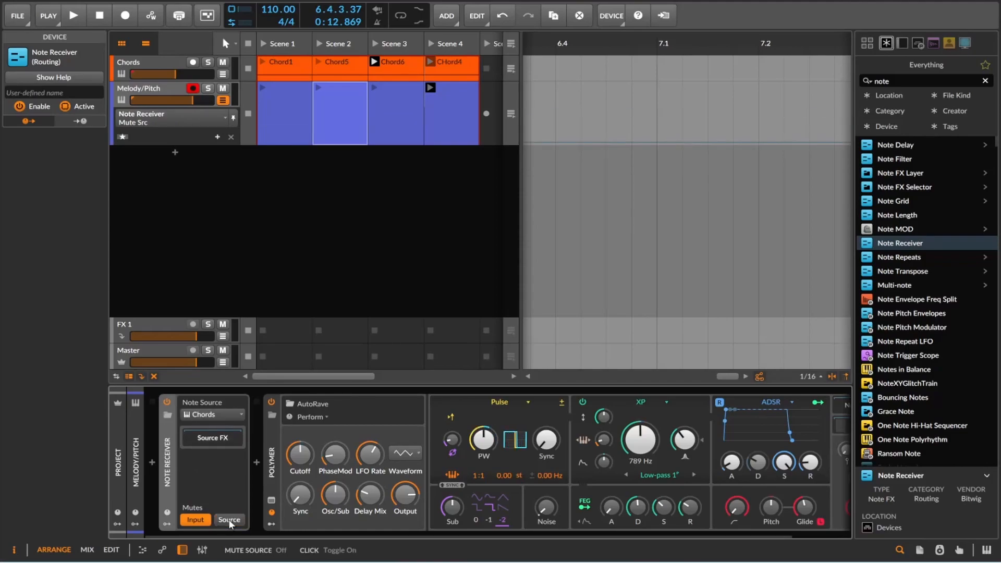
click(228, 519)
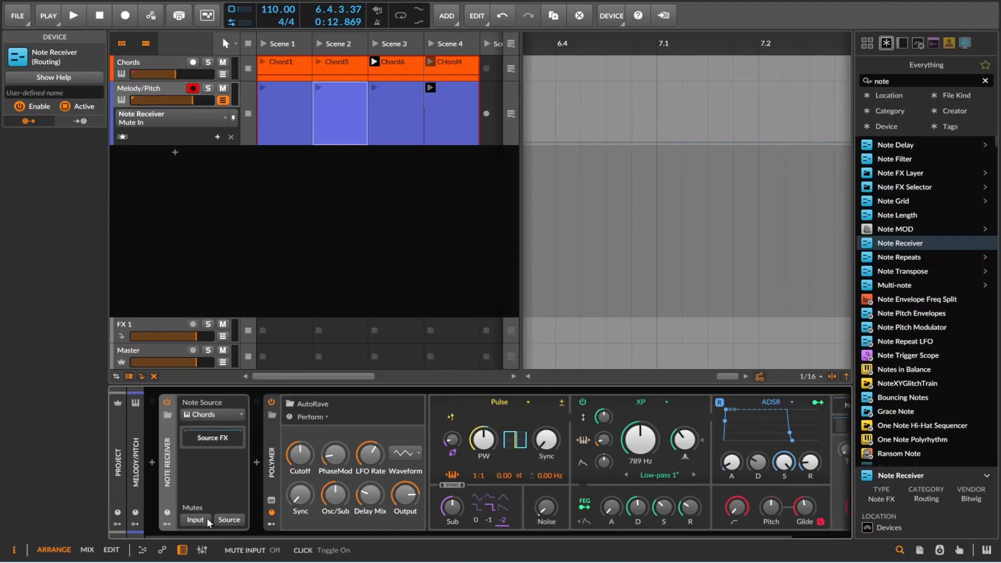
click(207, 519)
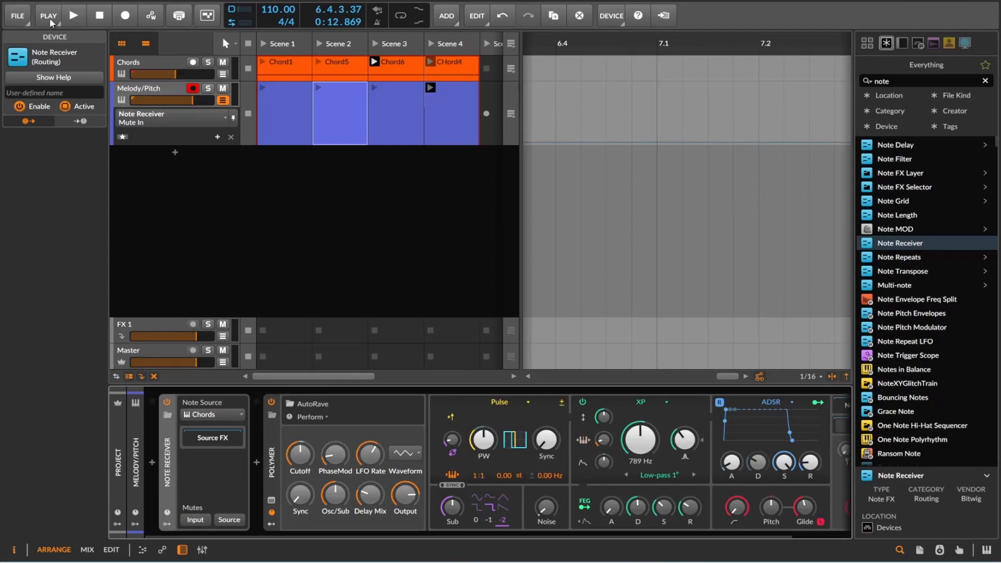
click(74, 15)
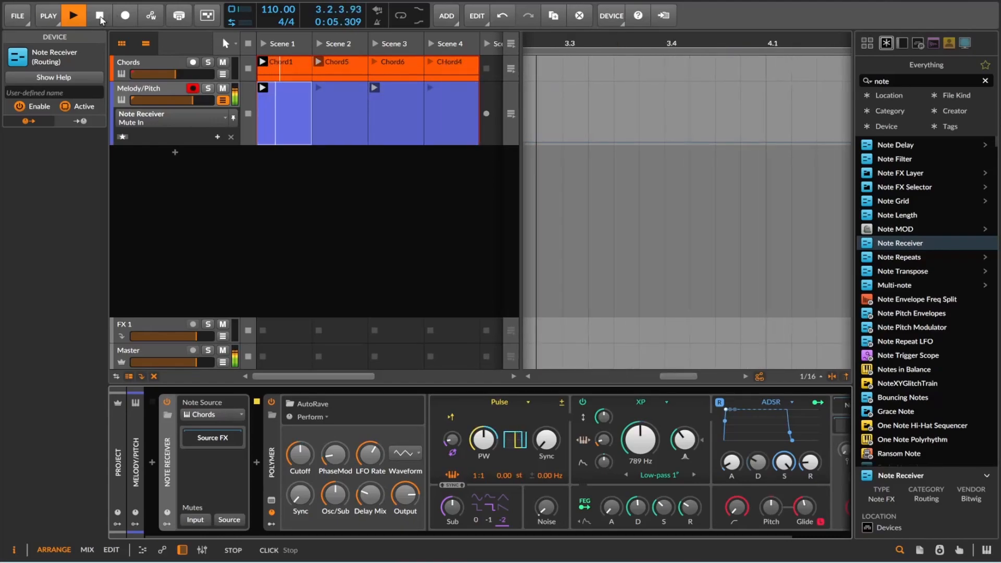
Try the clips through Kontakt's Record Player Music Box on the Melody/Pitch track with Polymer switched off.
click(100, 16)
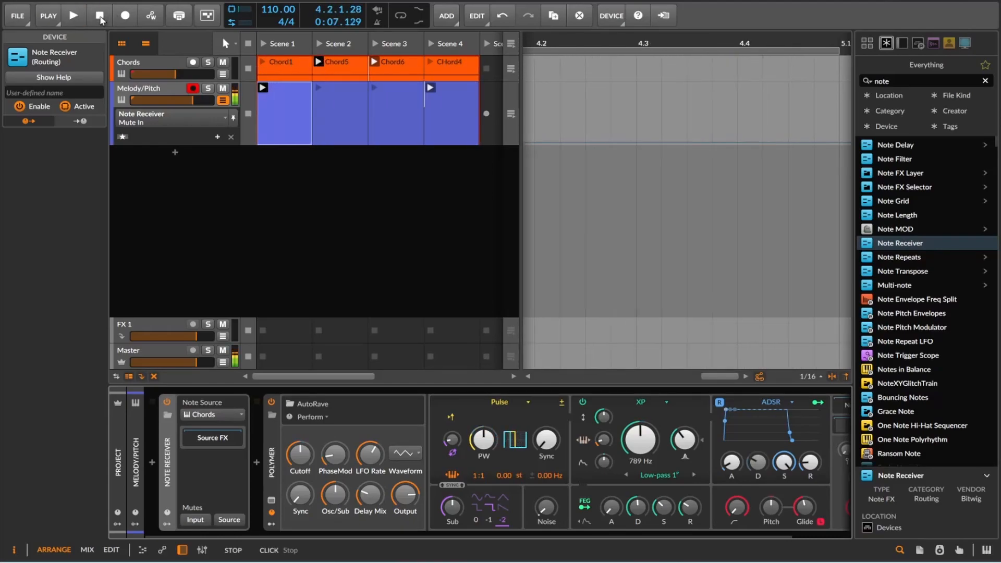
click(275, 524)
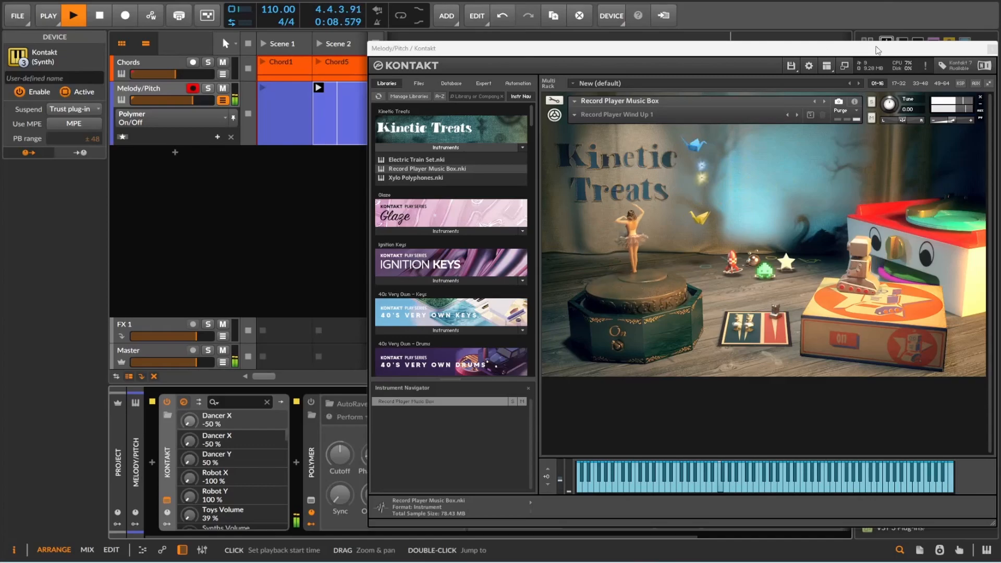
click(990, 49)
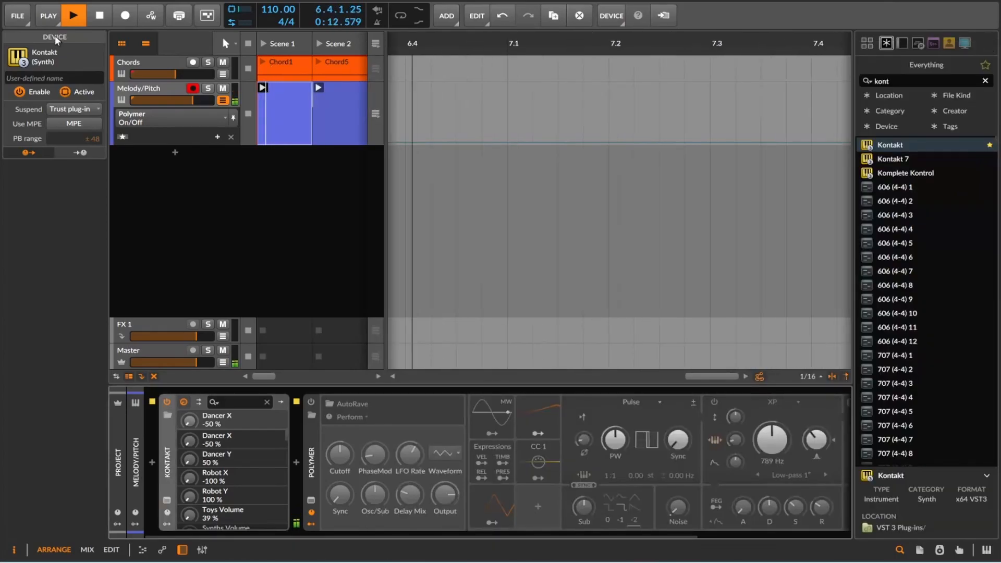
click(97, 15)
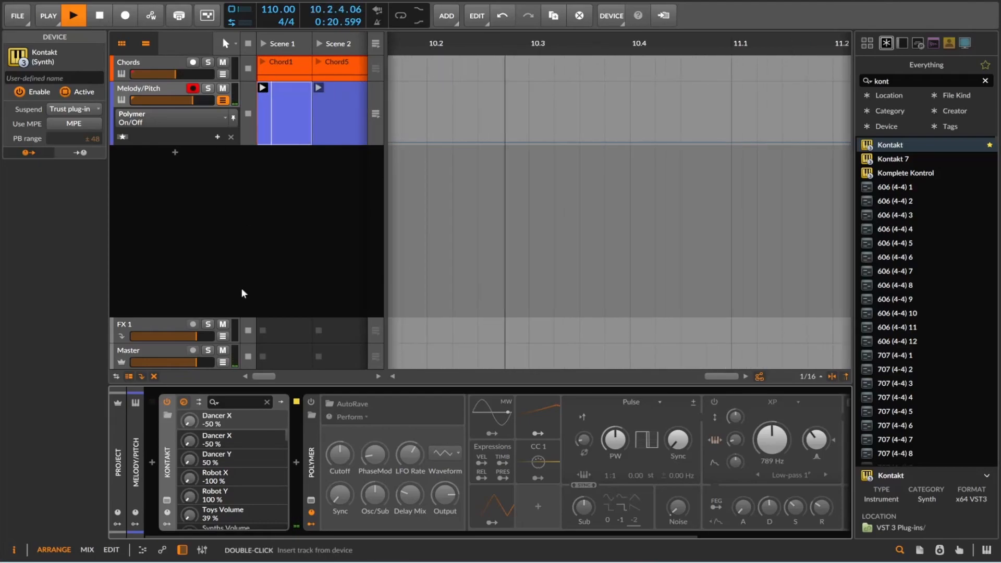
click(167, 402)
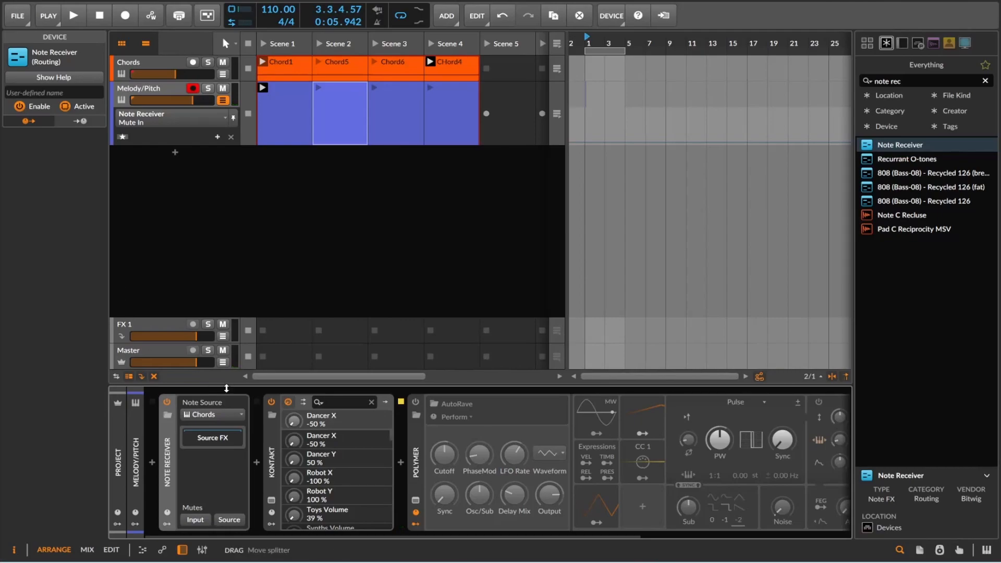
Delete Kontakt from the Melody/Pitch track, switch Polymer on and play the clips briefly.
click(269, 453)
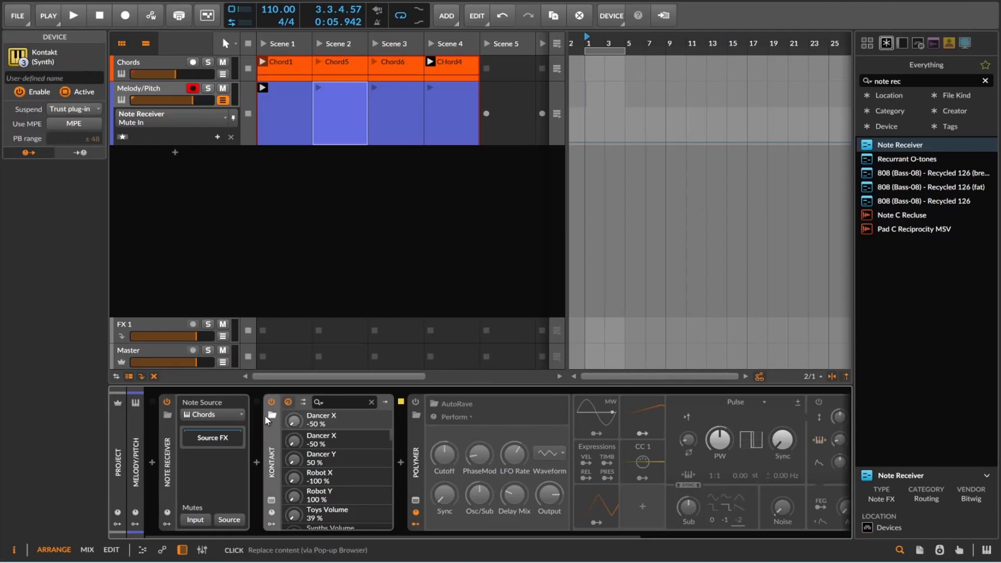
key(Delete)
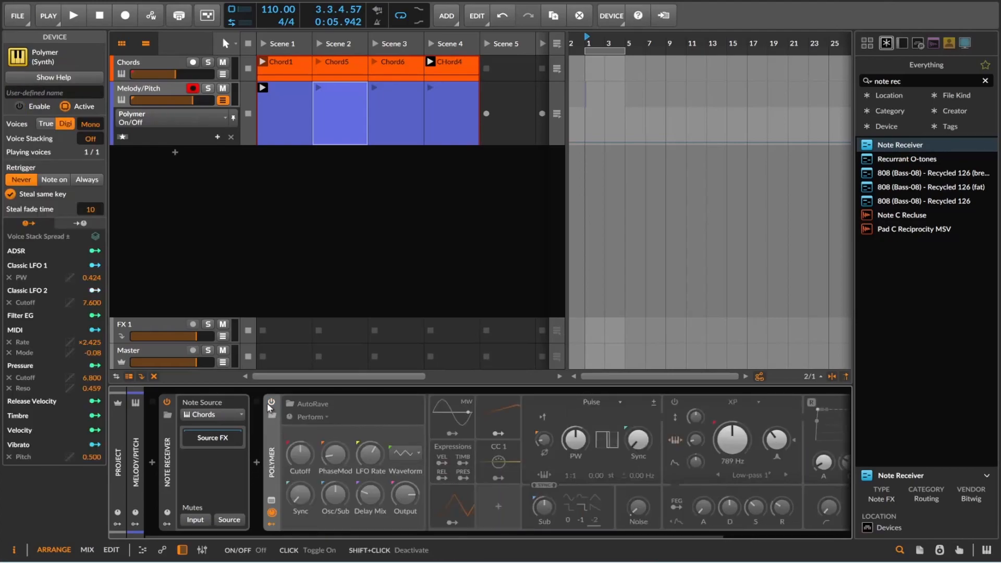
click(269, 403)
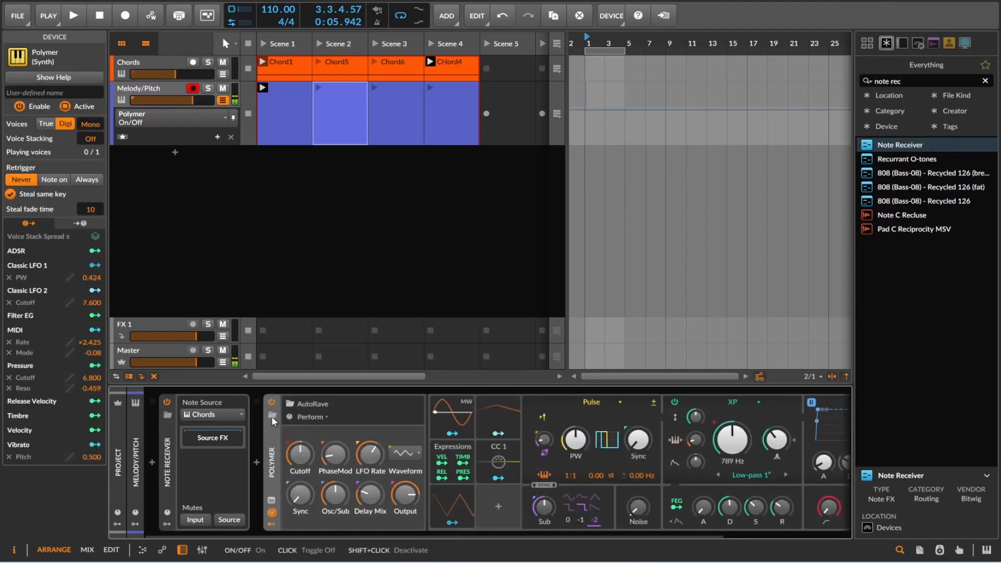
click(75, 15)
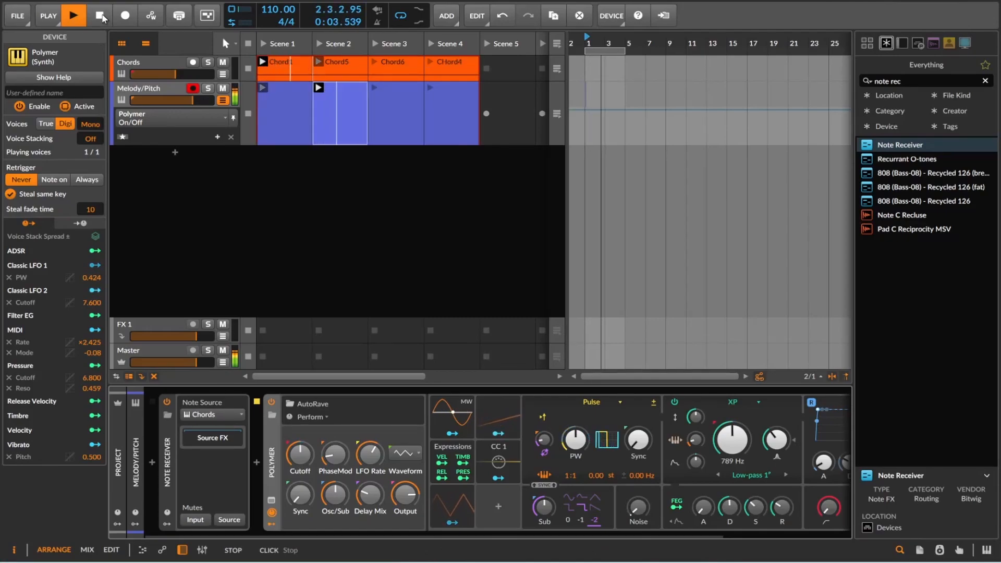
click(103, 18)
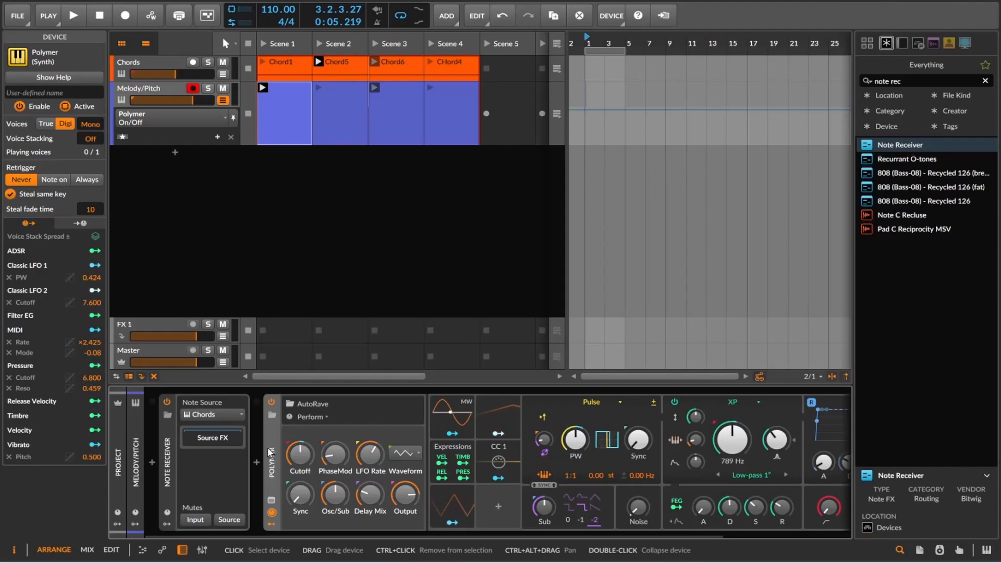
Replace Polymer with Jun-6 V on the Melody/Pitch track, listen to the clips through it and close its plug-in window.
key(Delete)
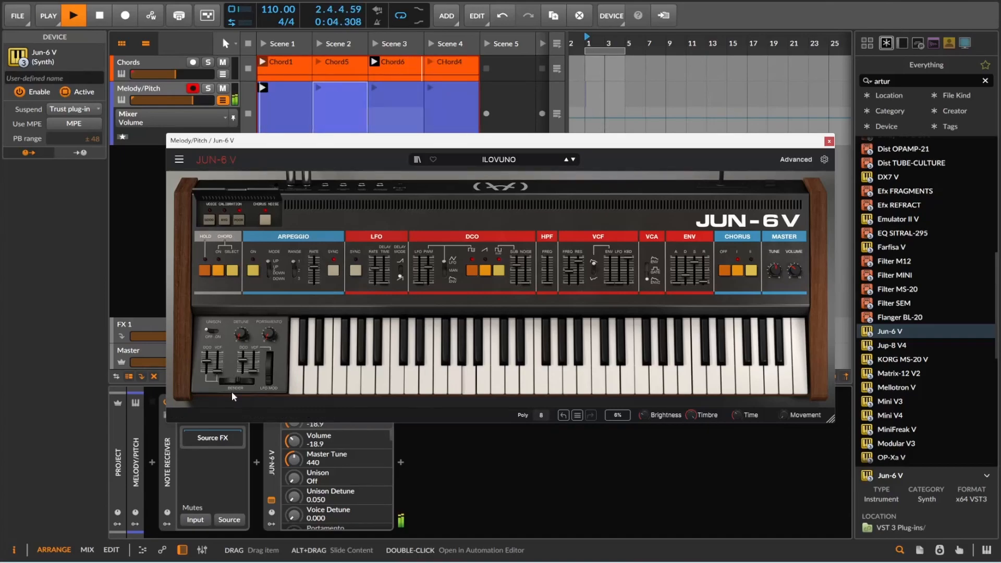
mouse_move(241, 389)
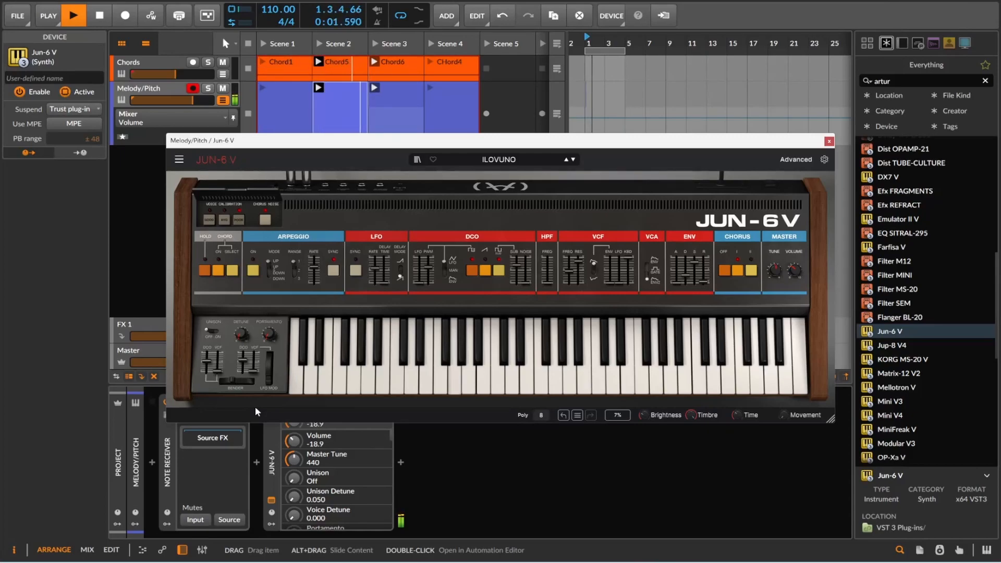
click(828, 141)
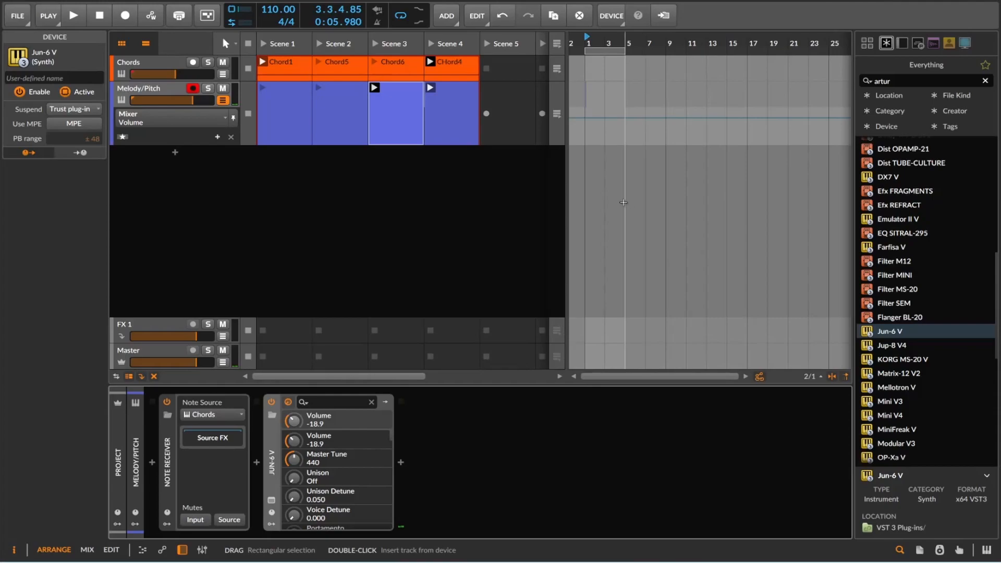
Insert a one-bar clip at bar 2 of the Melody/Pitch arranger timeline and a new launcher clip in Scene 5.
click(592, 117)
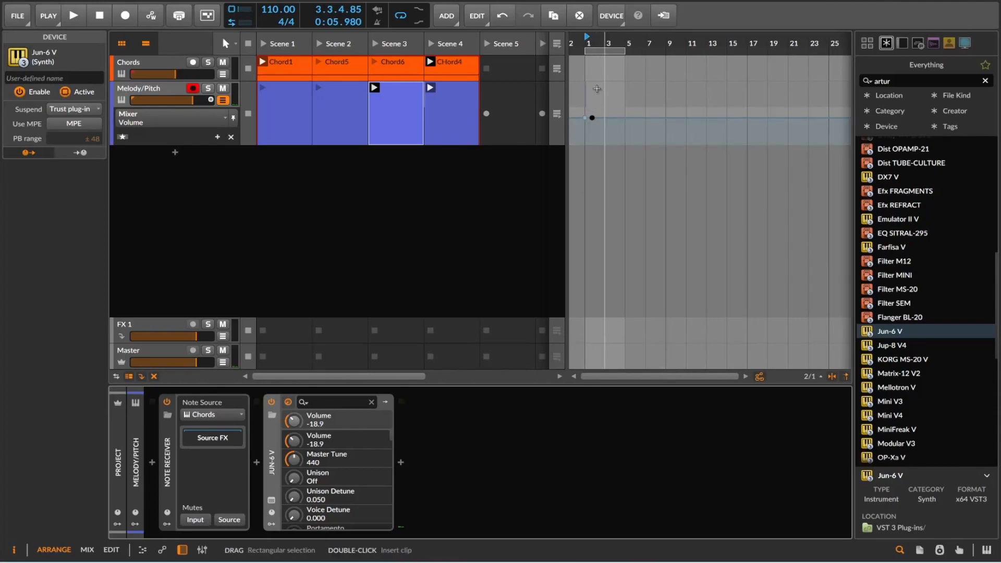
double_click(597, 89)
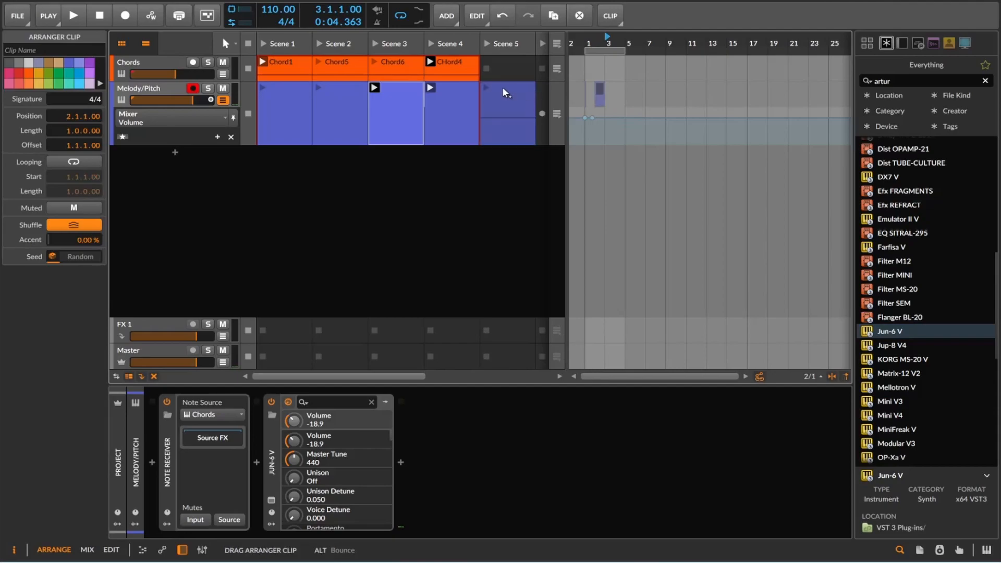
double_click(502, 86)
double_click(502, 87)
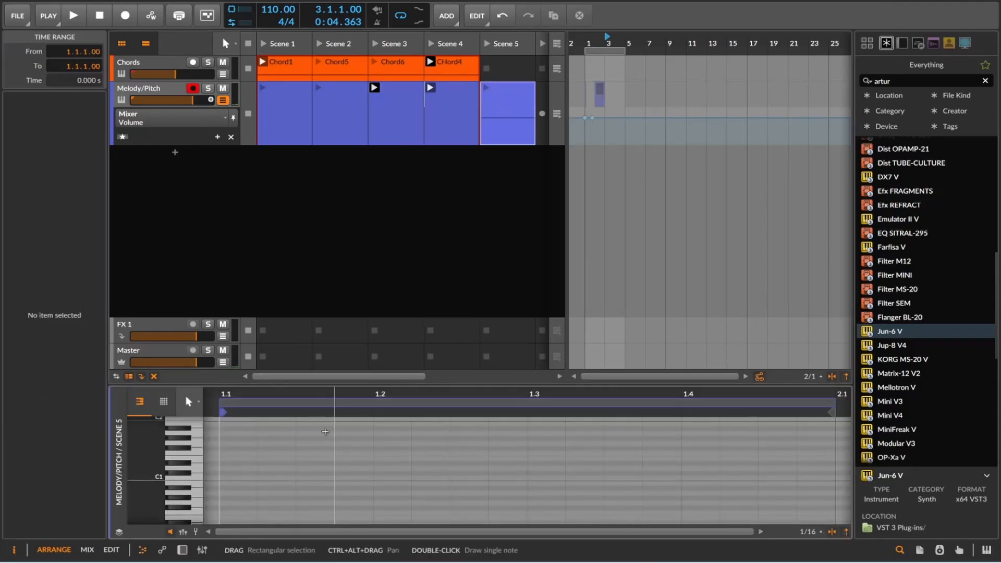
click(225, 120)
click(518, 93)
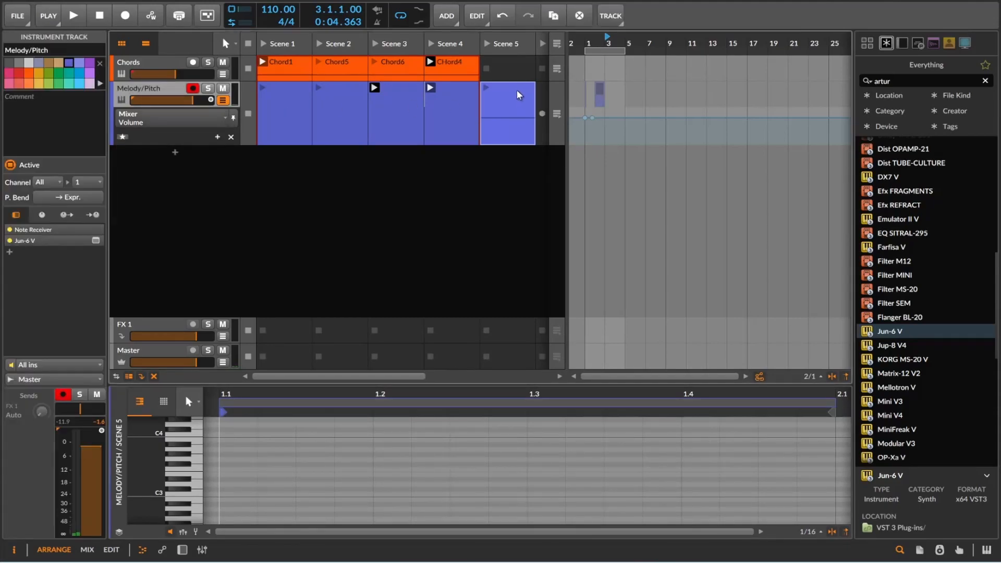
key(Delete)
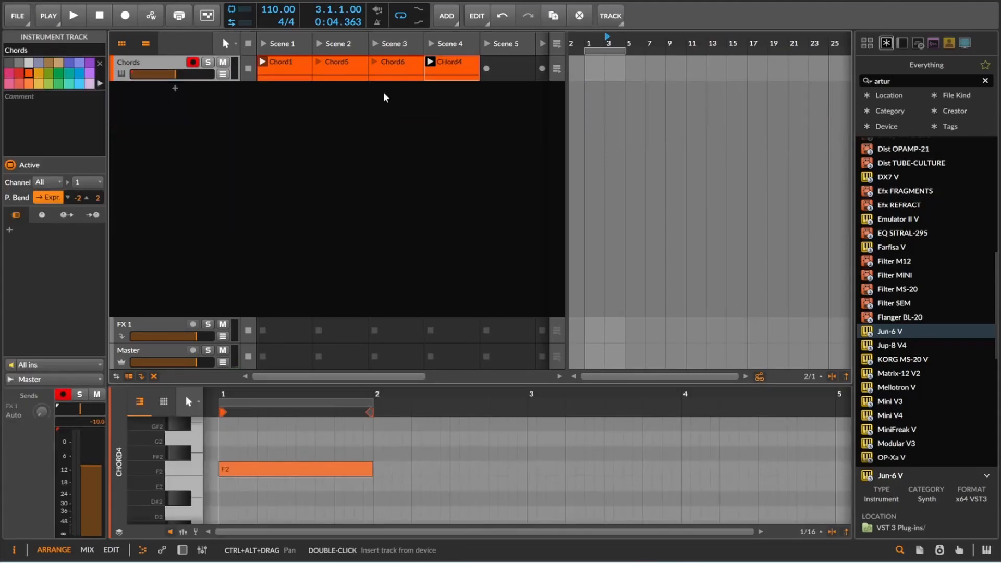
key(ctrl+z)
Show the Melody/Pitch track's automation lane with Ch. 1 Pitch Bend as its parameter.
click(499, 90)
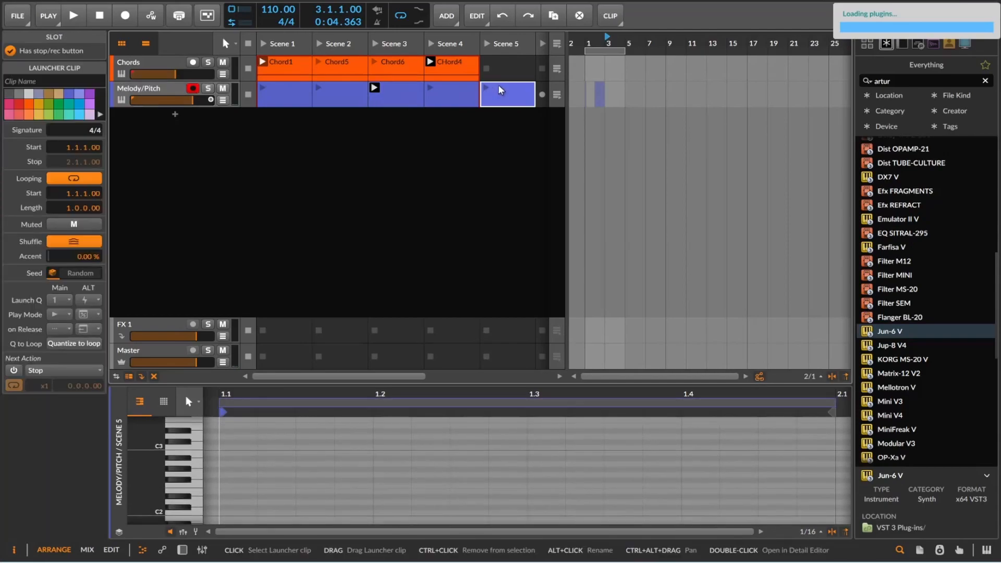
click(225, 101)
click(178, 121)
mouse_move(180, 209)
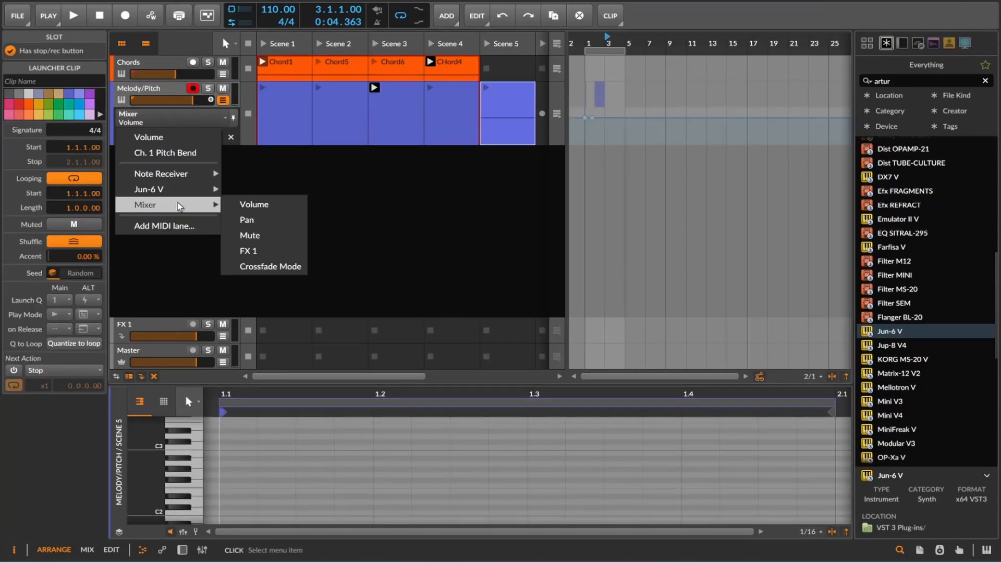
mouse_move(176, 172)
click(174, 153)
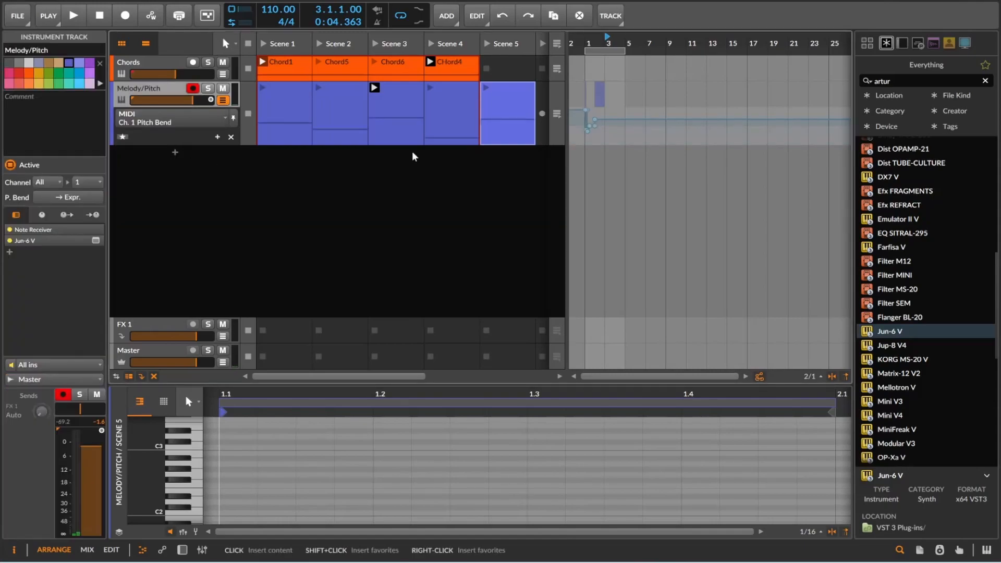
Open the Scene 5 clip's Ch. 1 Pitch Bend automation and lower its start and end points equally to form a flat line.
click(511, 92)
double_click(513, 91)
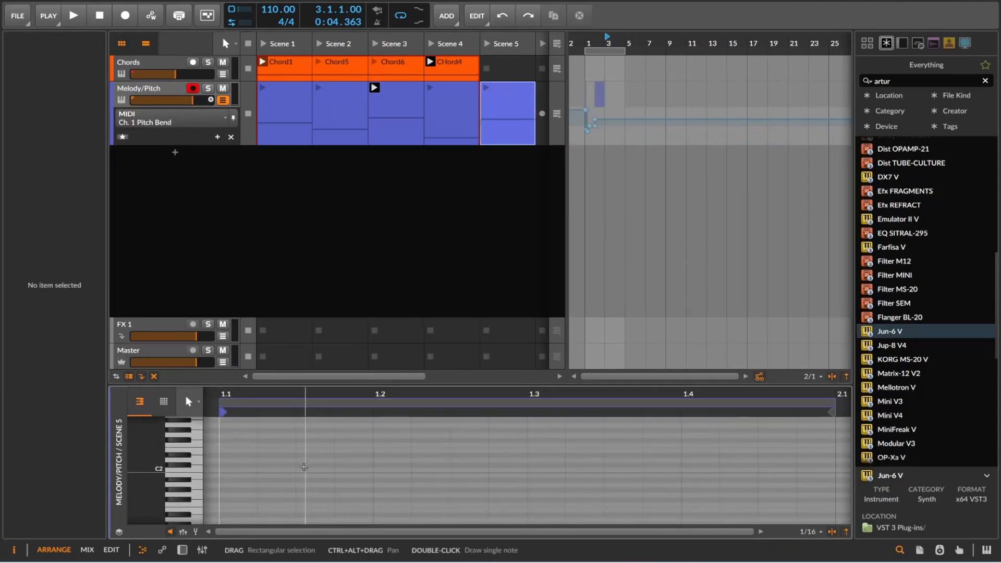
double_click(531, 110)
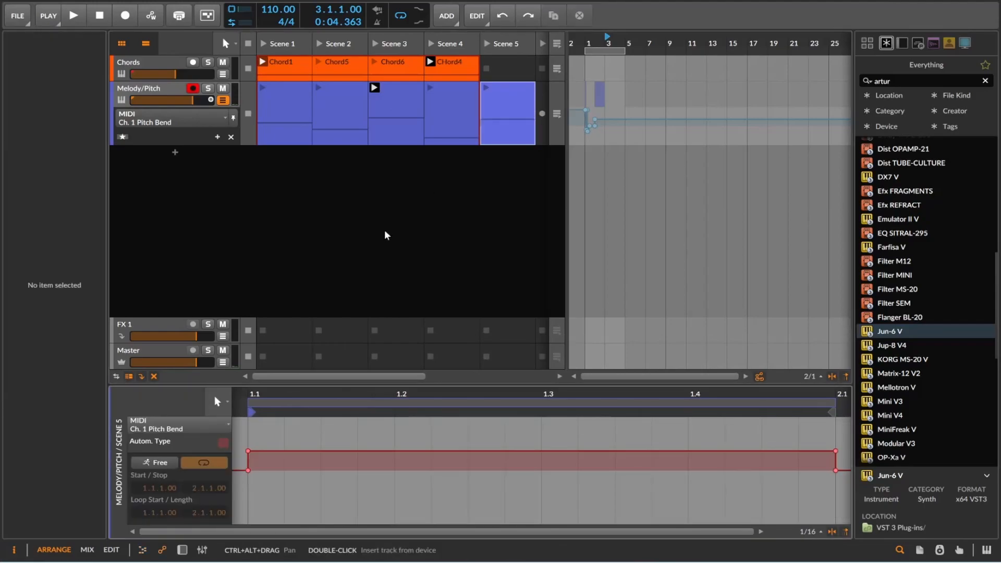
drag(249, 454, 249, 471)
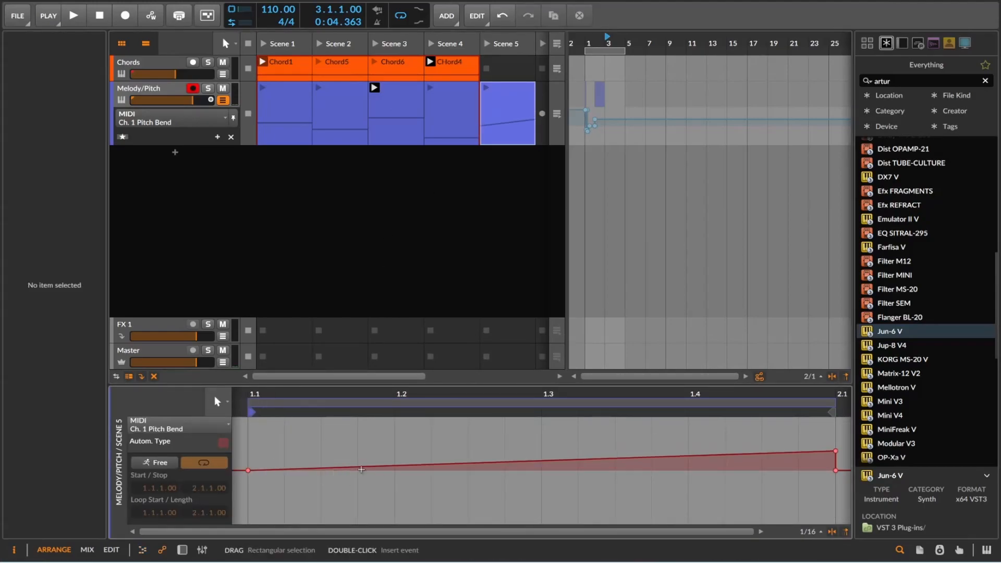
drag(835, 452, 835, 470)
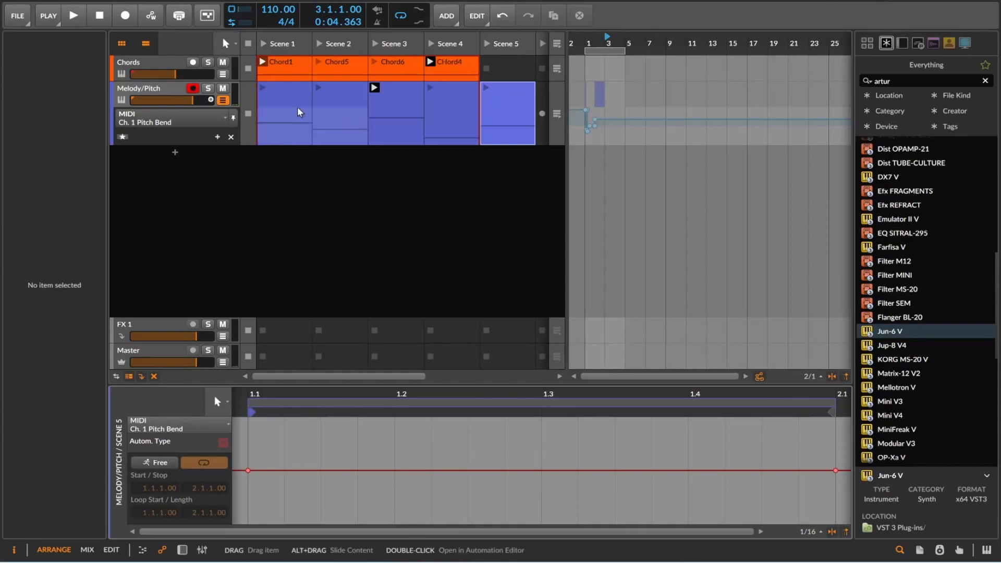
Start playback, turn off looping for the Scene 5 Melody/Pitch clip and set its next action to Play Random.
key(space)
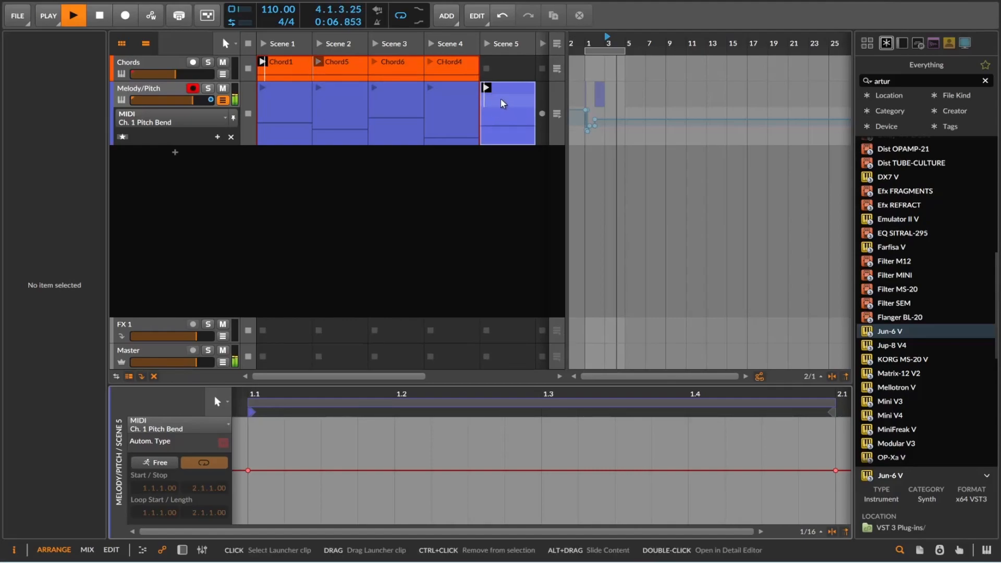
click(511, 89)
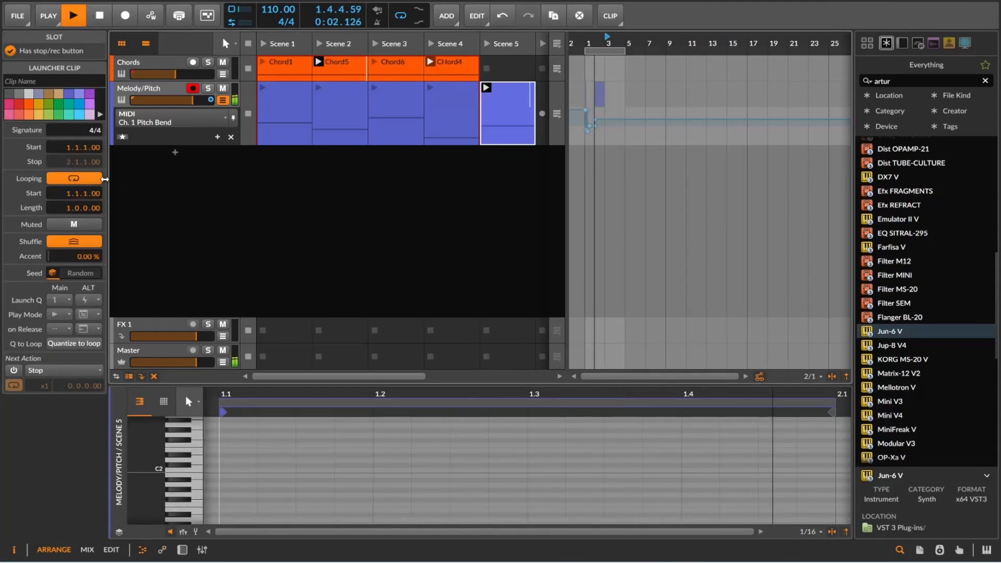
click(88, 181)
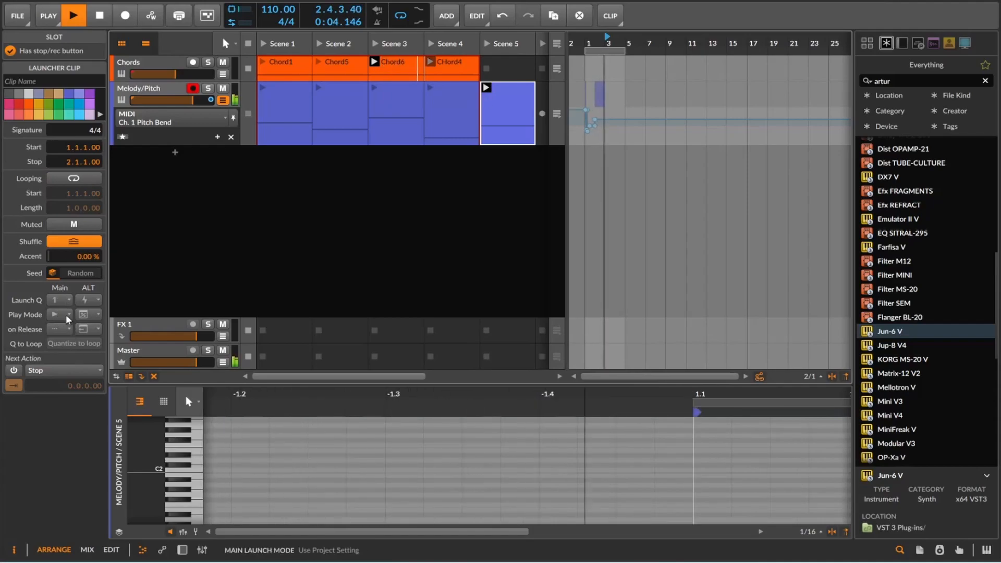
click(63, 370)
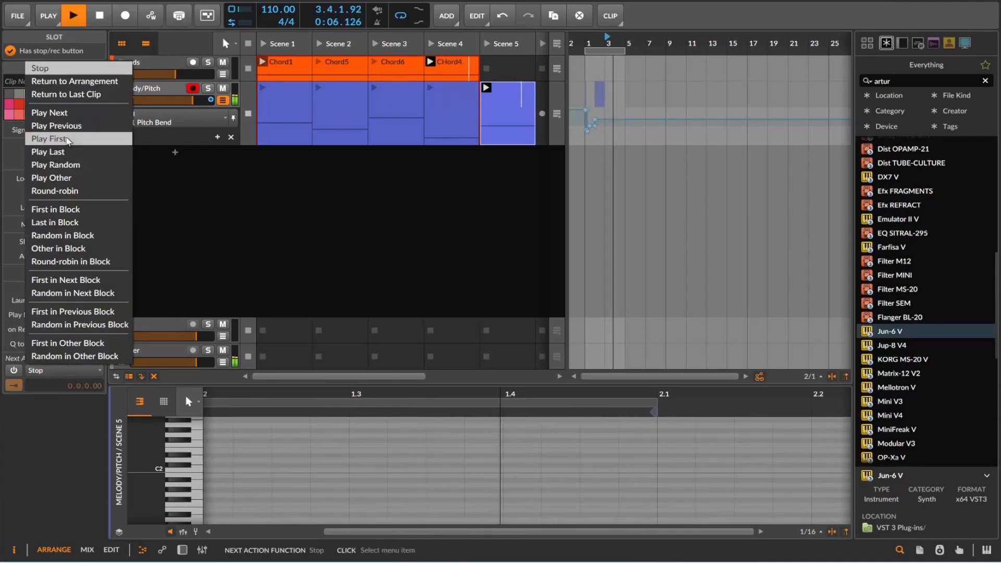
click(56, 165)
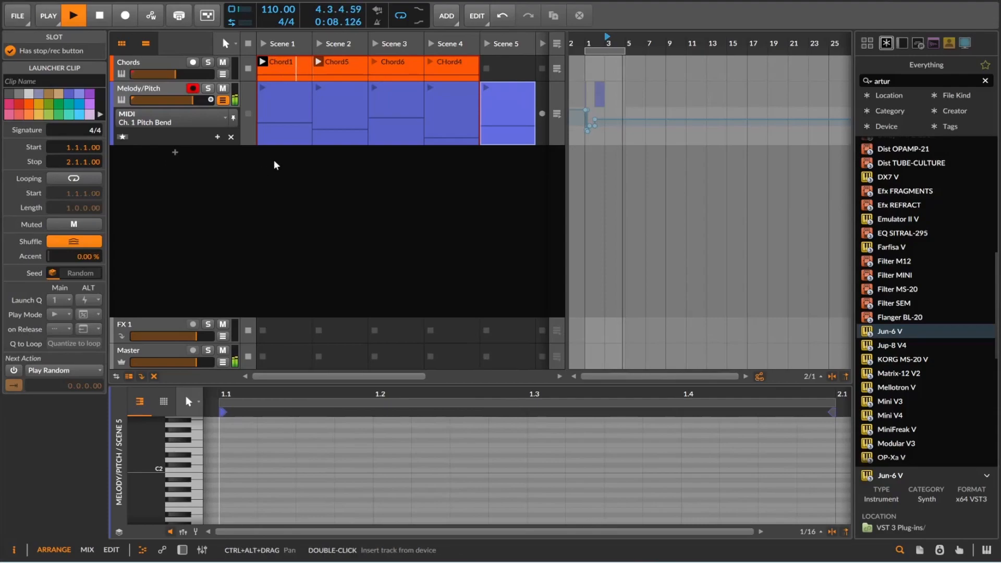
Launch the Scene 1 Melody/Pitch clip, listen to the clips advance with the track's devices shown, and stop playback.
click(264, 93)
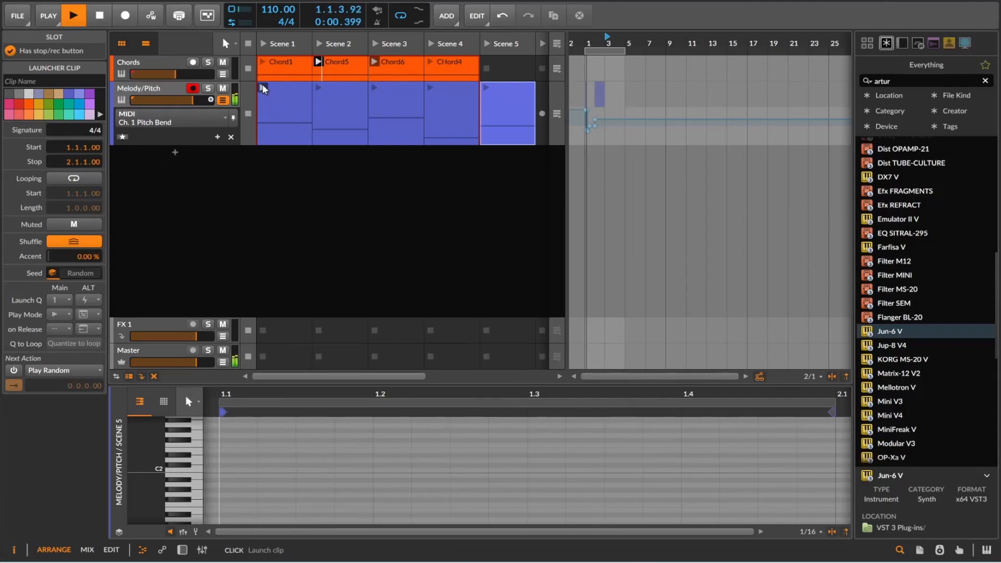
click(466, 141)
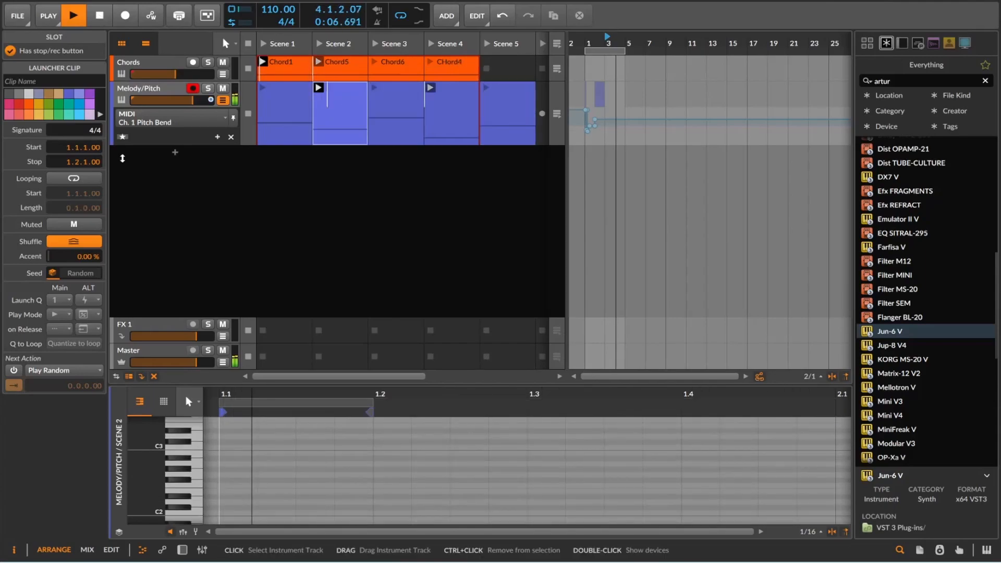
key(d)
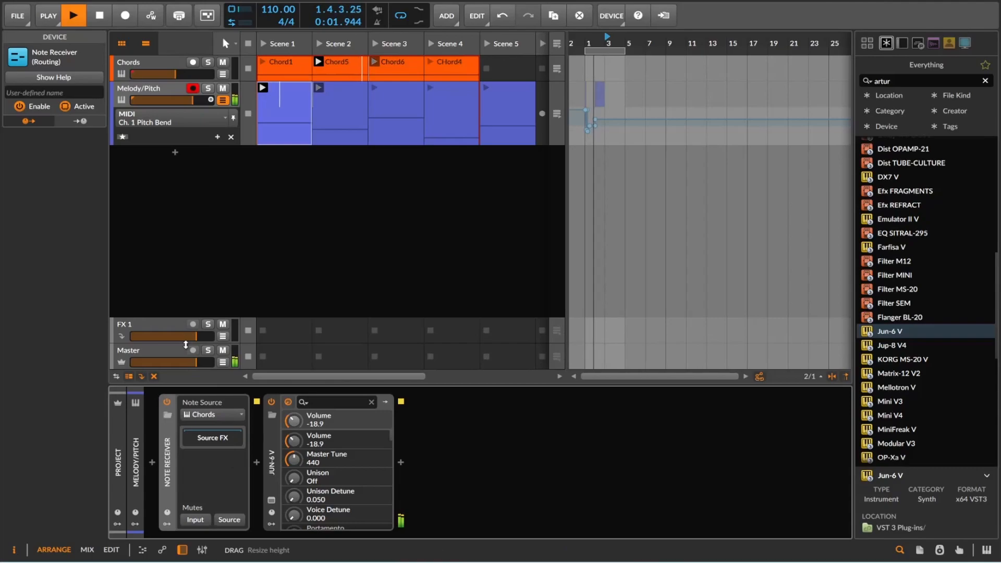
click(100, 18)
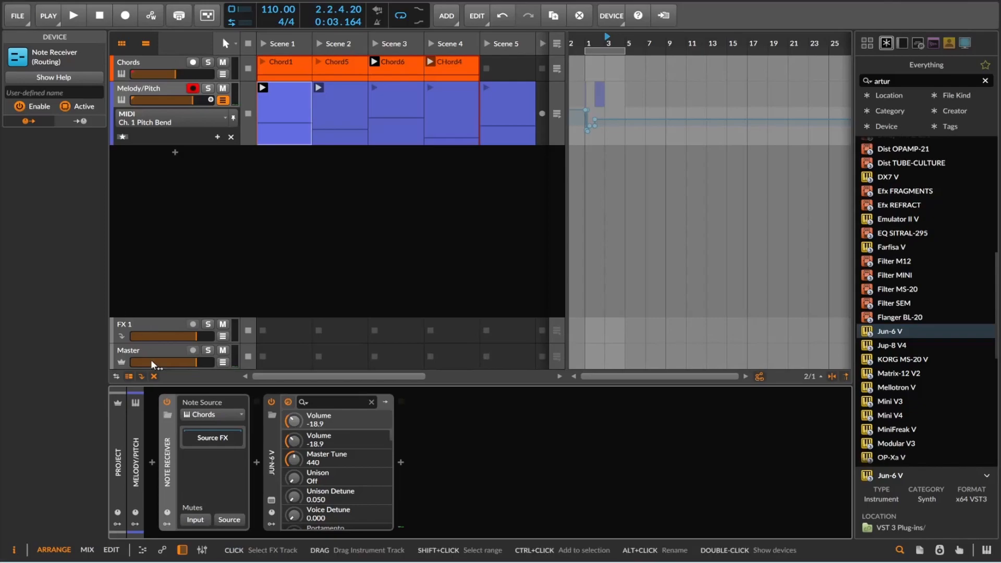
Find the Note Grid by searching the browser for "note", insert it between Note Receiver and Jun-6 V, and open its editor.
click(886, 81)
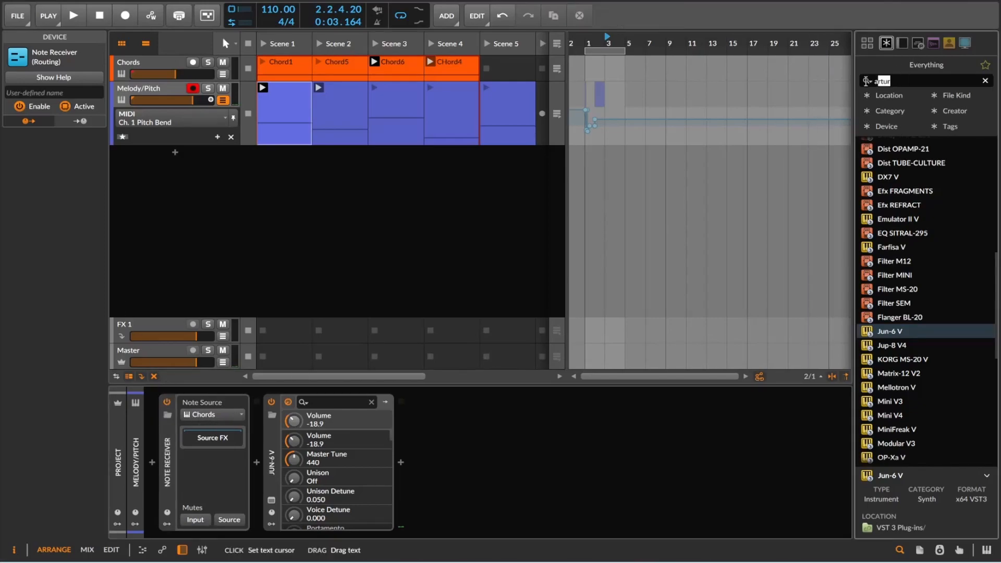
text(note)
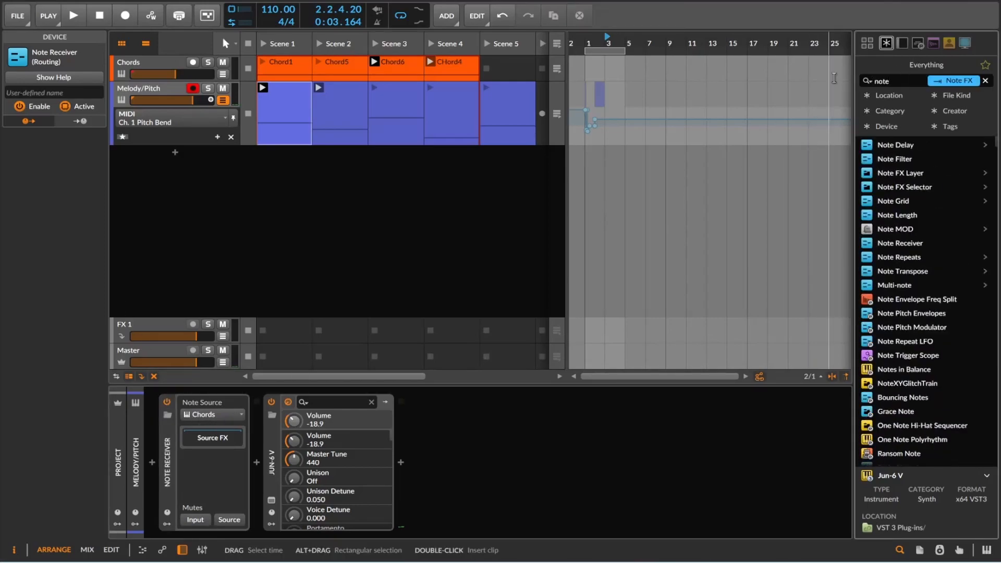
drag(897, 200, 238, 437)
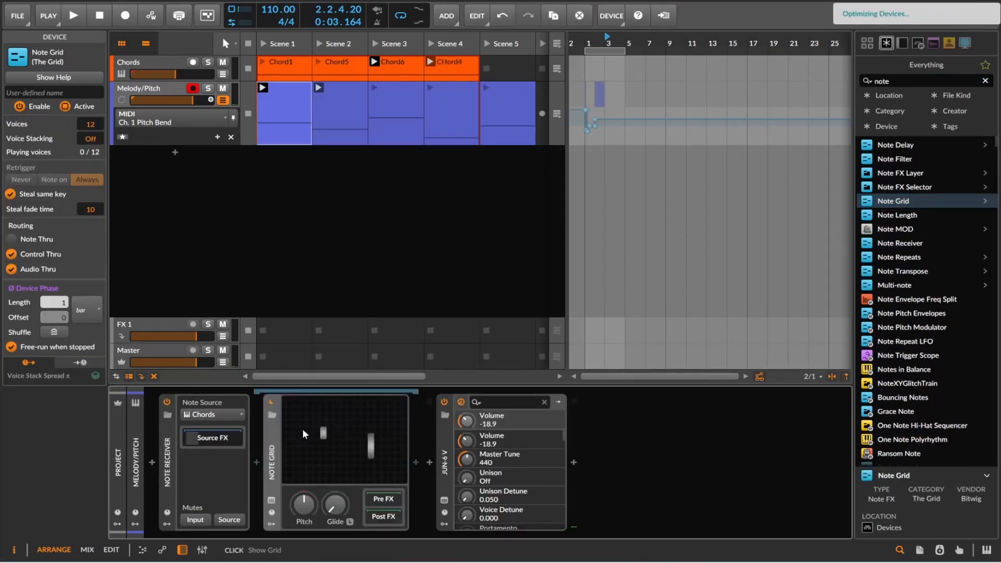
double_click(339, 448)
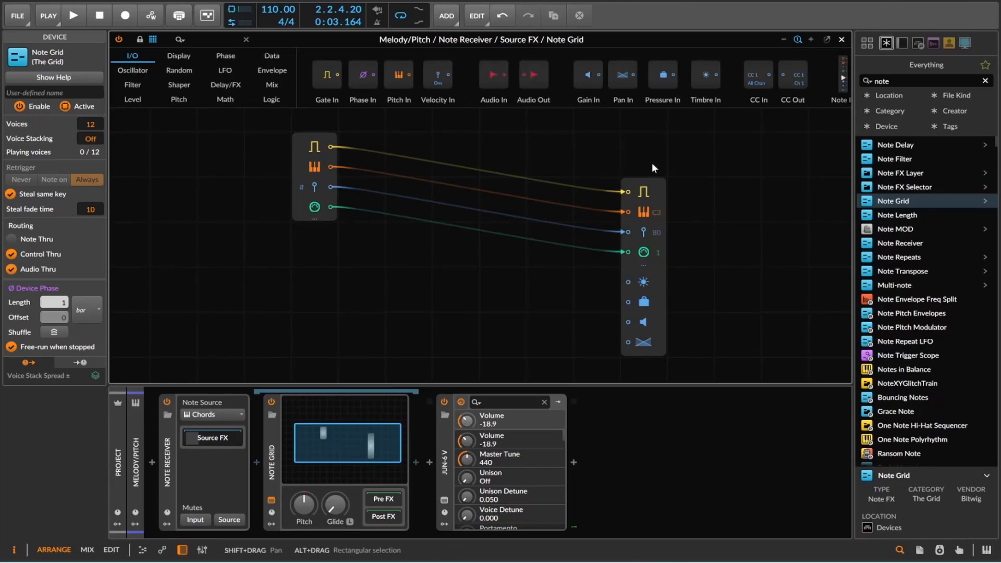
Remove the gate cable between the grid's note input and note output modules and briefly test playback.
drag(628, 190, 585, 180)
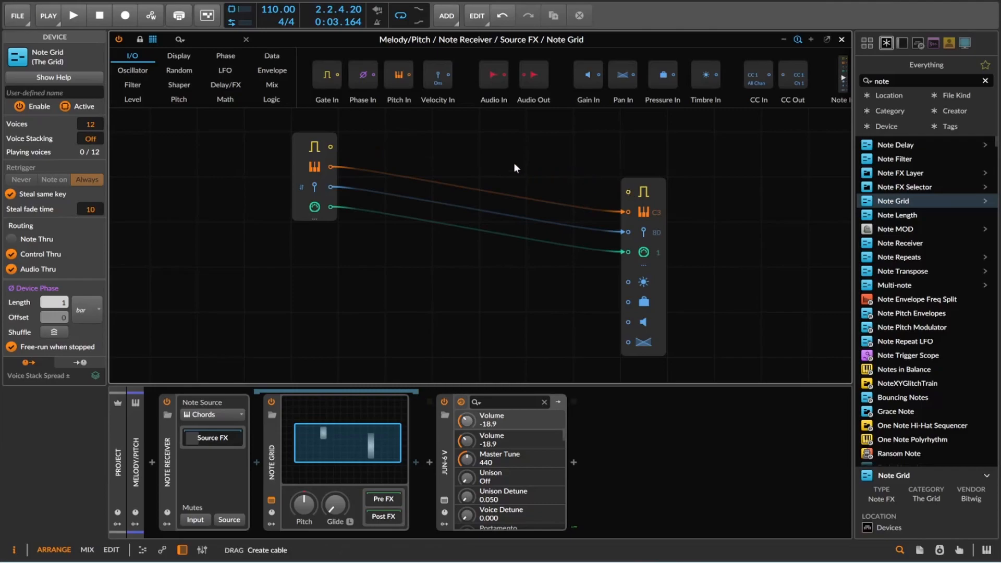
key(space)
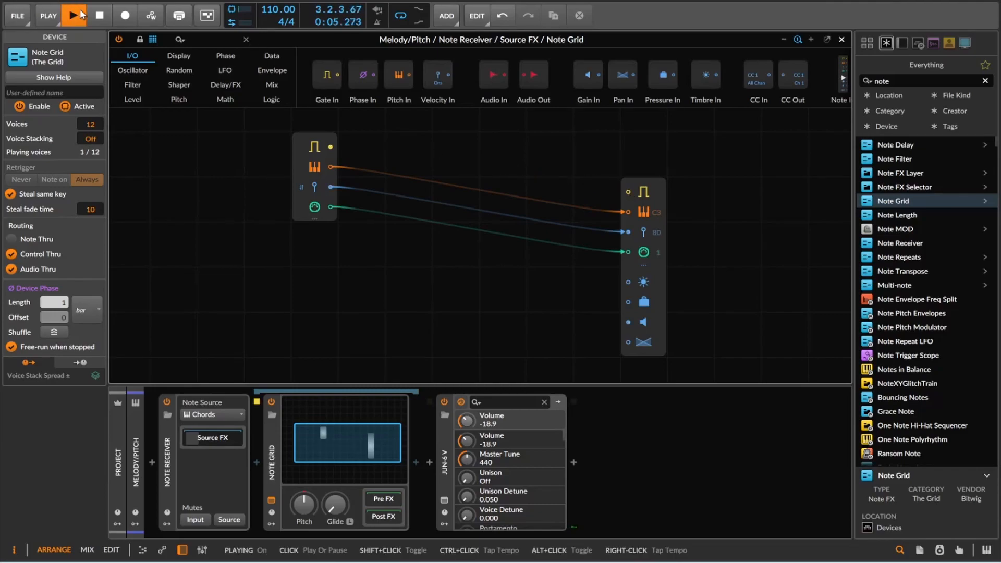
drag(330, 147, 496, 164)
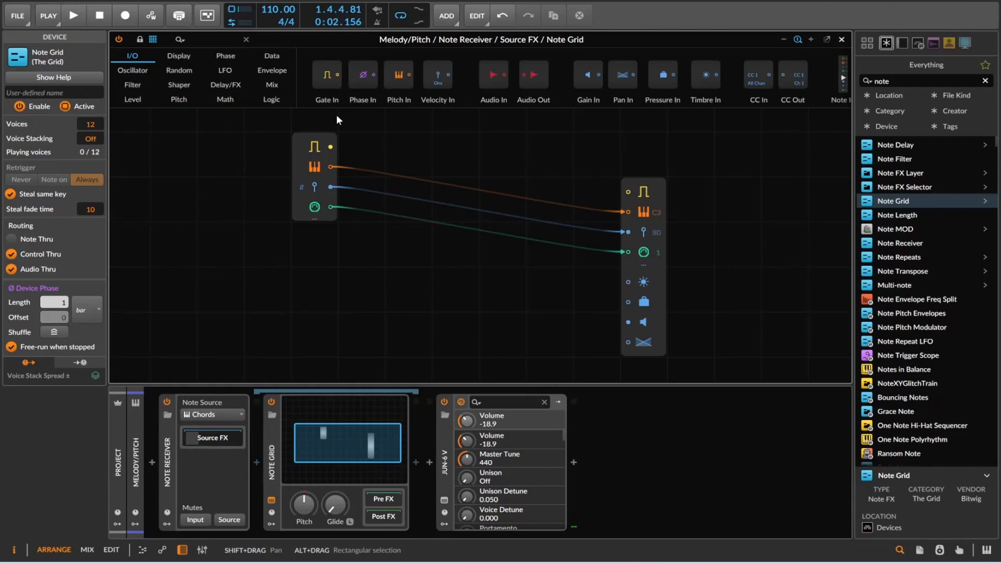
Add a Gates sequencer module from the Data category above the note input module.
click(261, 55)
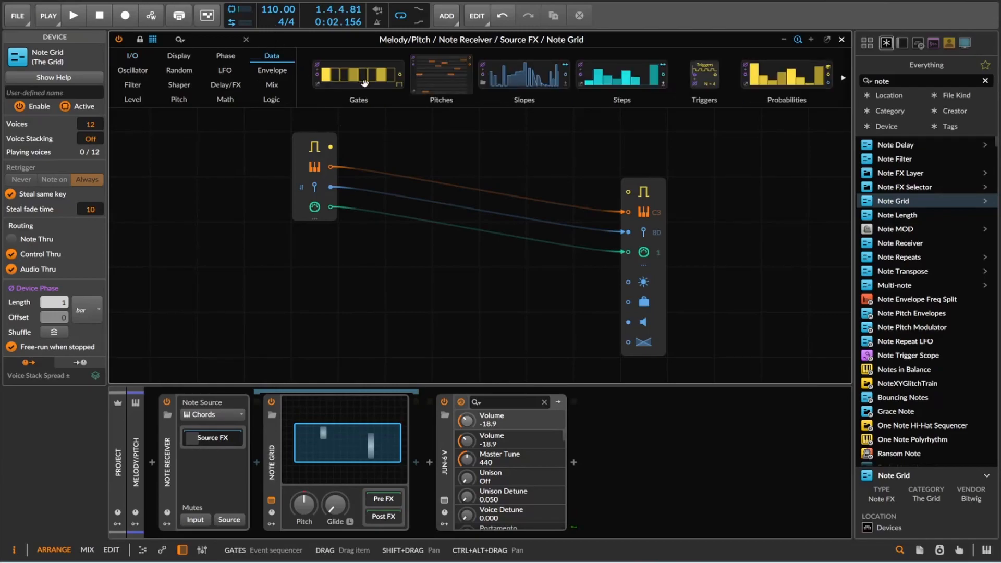
scroll(366, 193, up, 3)
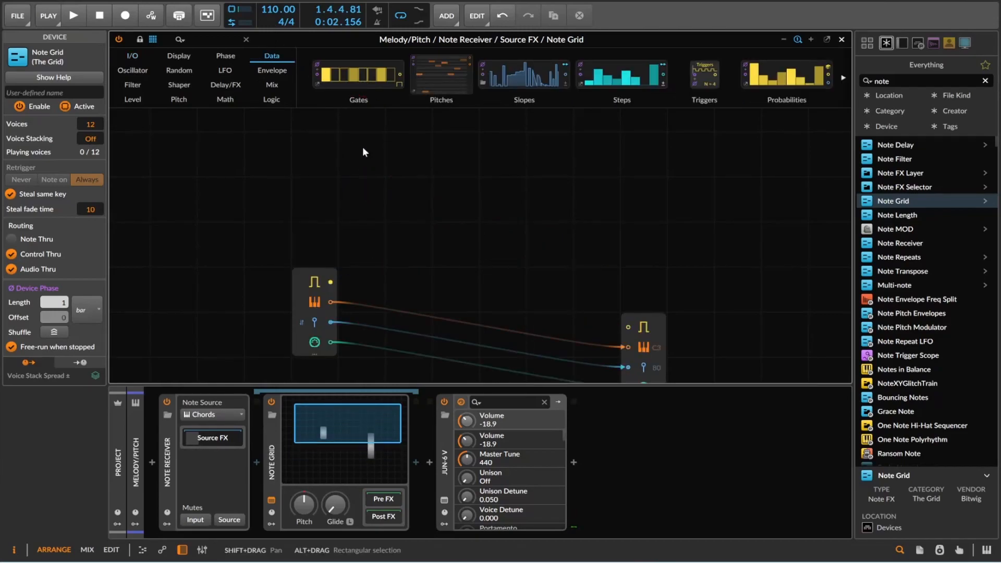
drag(354, 92, 274, 206)
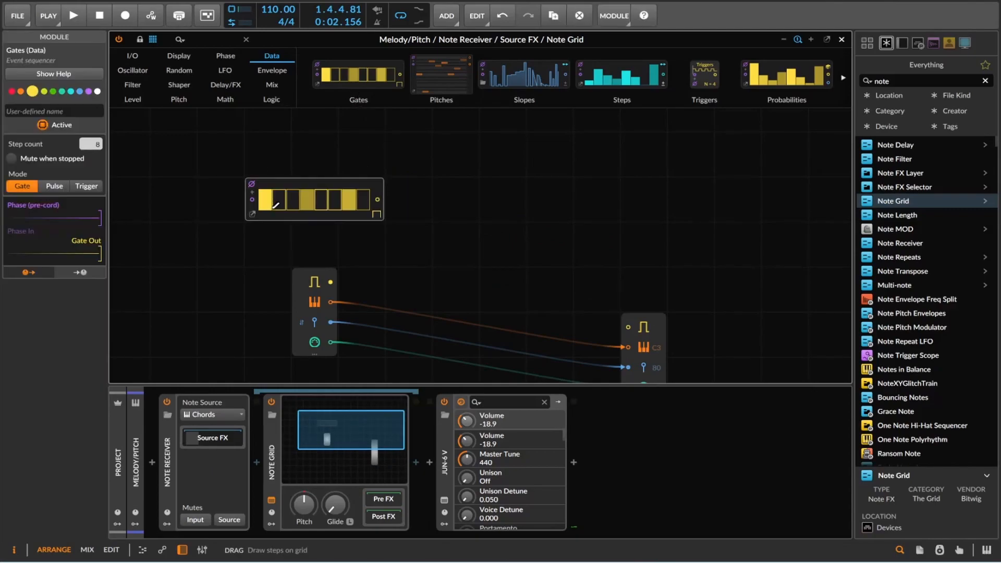
Set the Note Grid's voices to Mono.
click(223, 219)
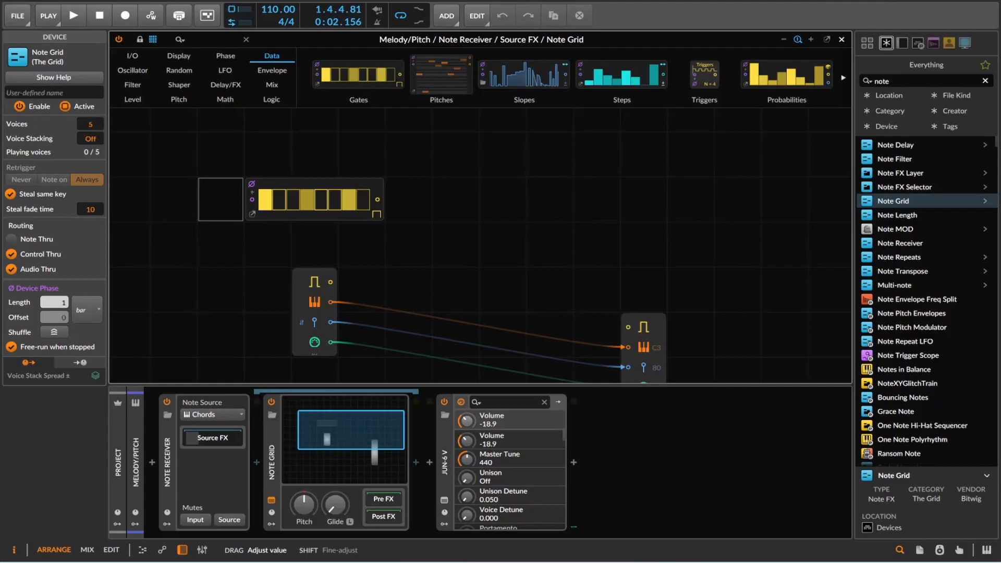
drag(90, 124, 90, 135)
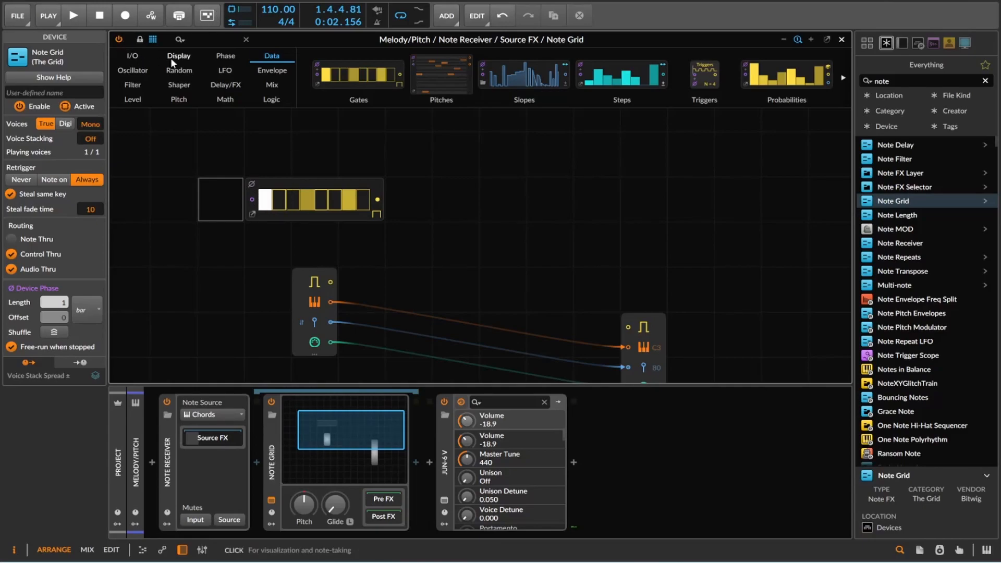
Connect a Phase In module to the Gates phase input and insert a Sinemod module between the two.
click(131, 57)
drag(363, 75, 253, 199)
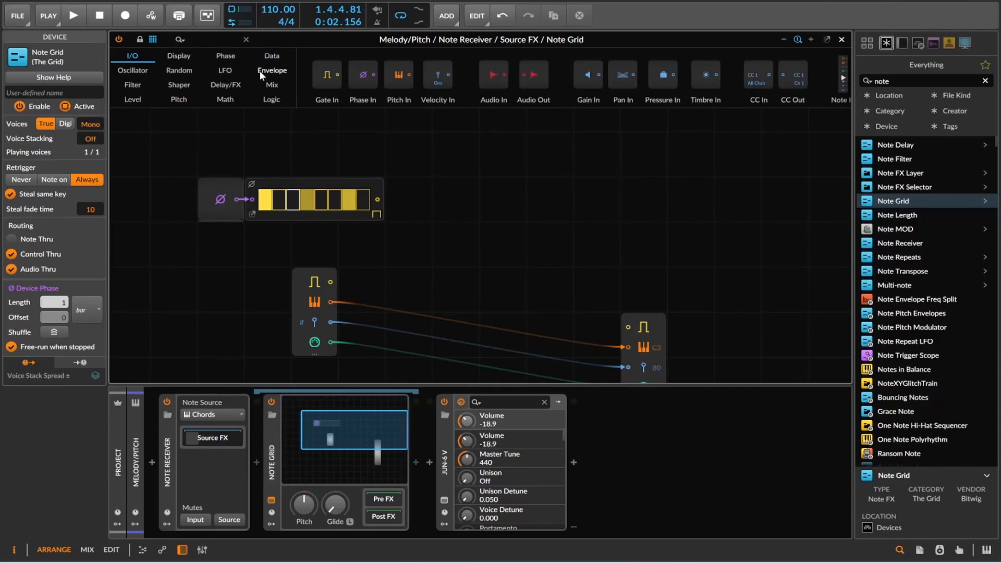
click(232, 54)
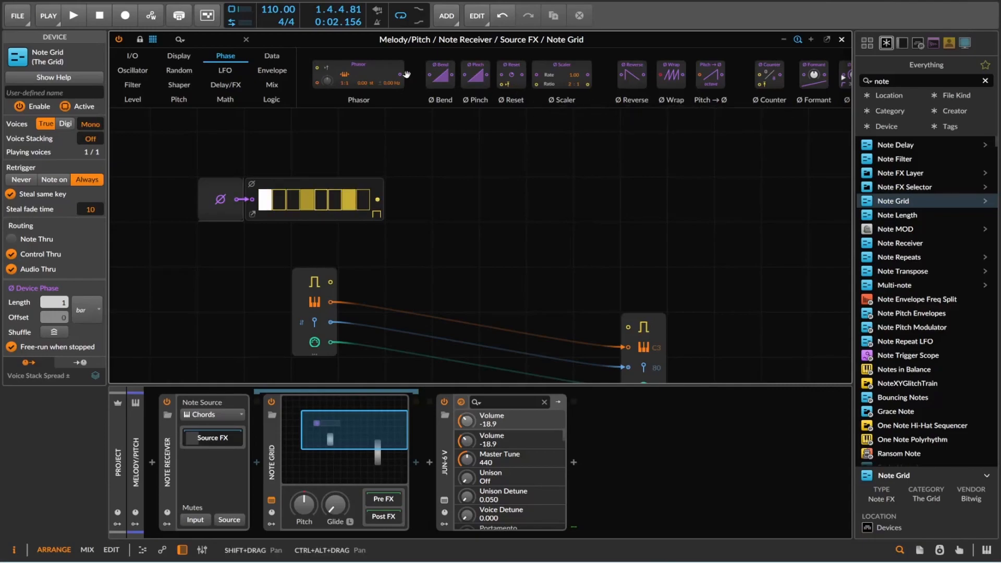
scroll(622, 81, down, 2)
scroll(622, 82, down, 4)
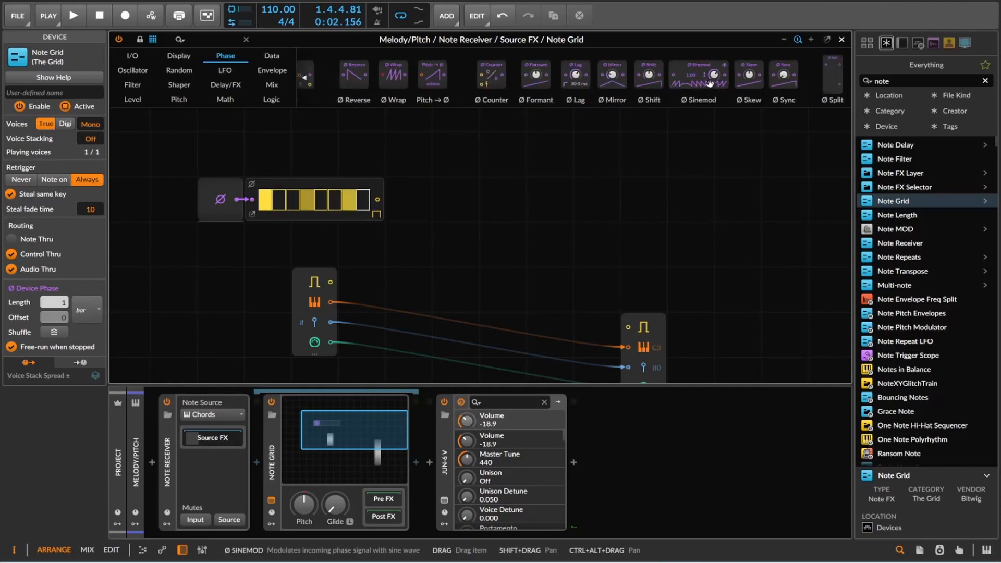
drag(699, 75, 186, 158)
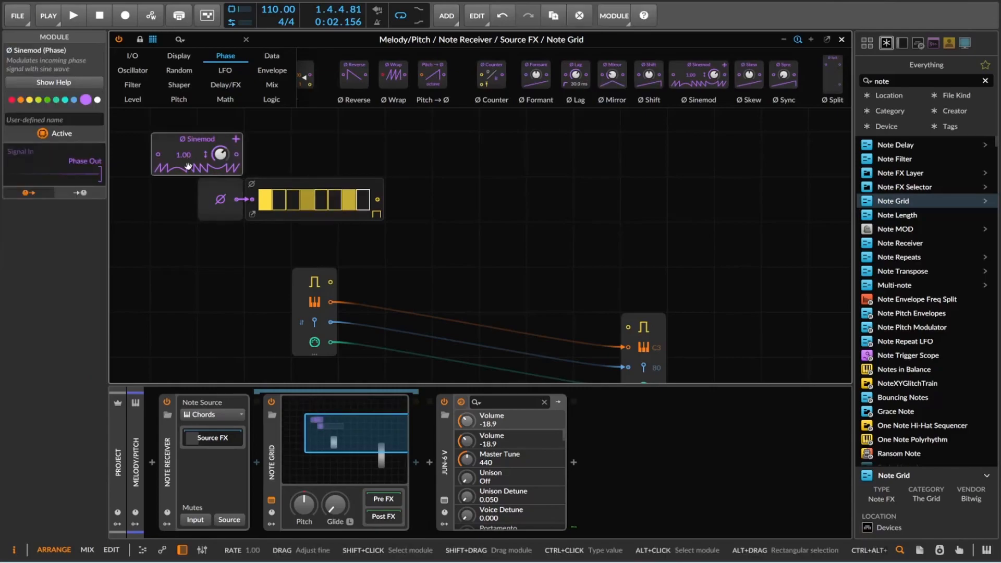
mouse_move(236, 199)
mouse_down()
mouse_move(171, 170)
mouse_move(257, 208)
mouse_move(233, 202)
mouse_up()
drag(314, 199, 313, 197)
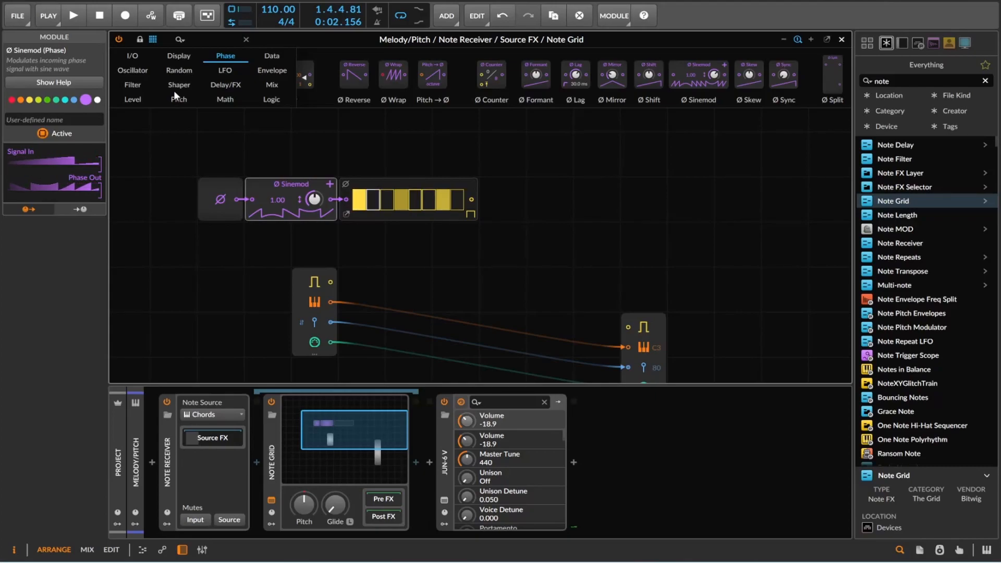
Add an = logic module feeding the output gate, with the Gates output and the note input's gate as its two inputs.
click(222, 96)
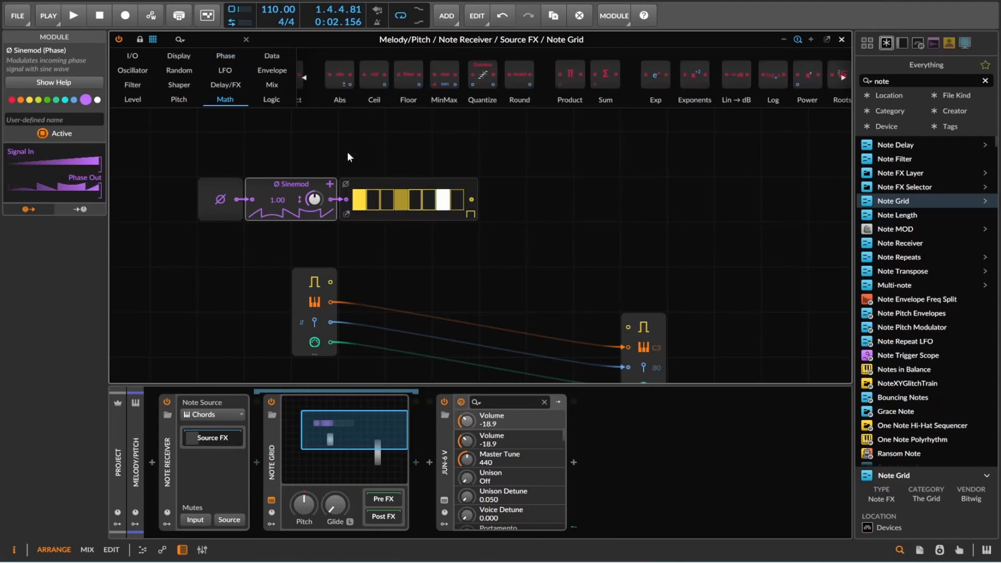
scroll(565, 83, up, 5)
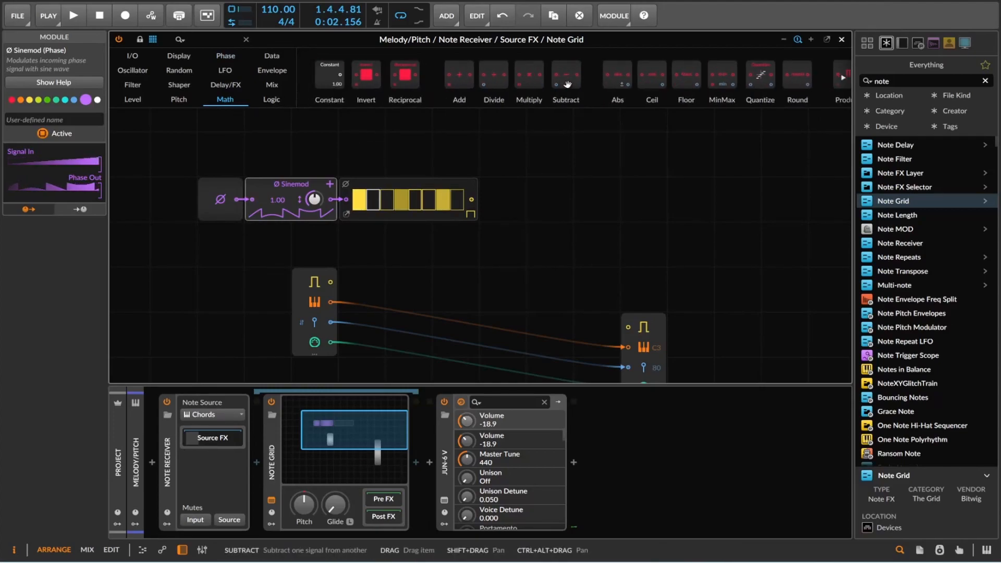
click(290, 100)
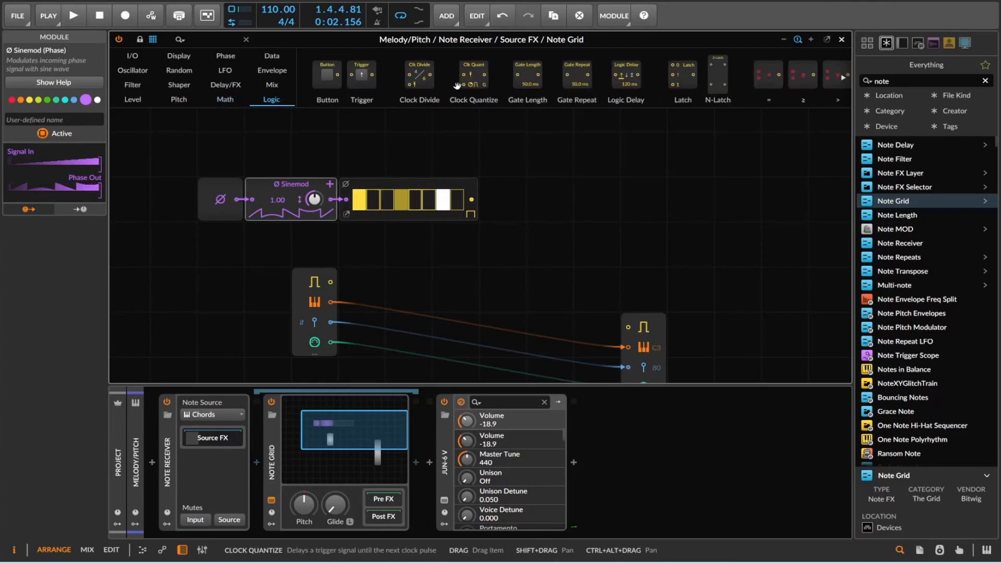
scroll(586, 79, down, 5)
drag(487, 74, 626, 329)
drag(330, 282, 442, 294)
drag(471, 200, 439, 283)
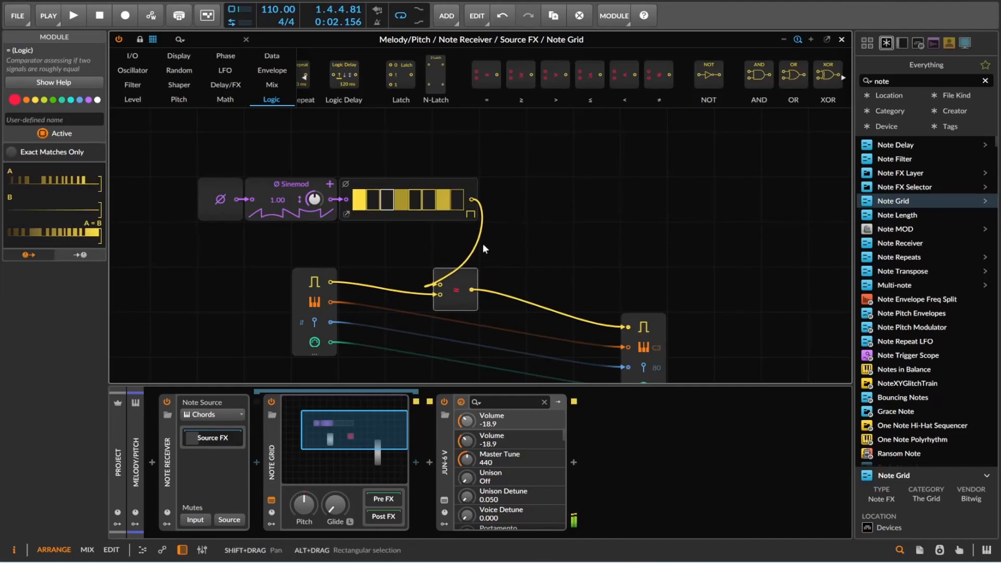
Audition the gate patch, stop playback, and turn off Free-run when stopped for the Note Grid.
click(81, 21)
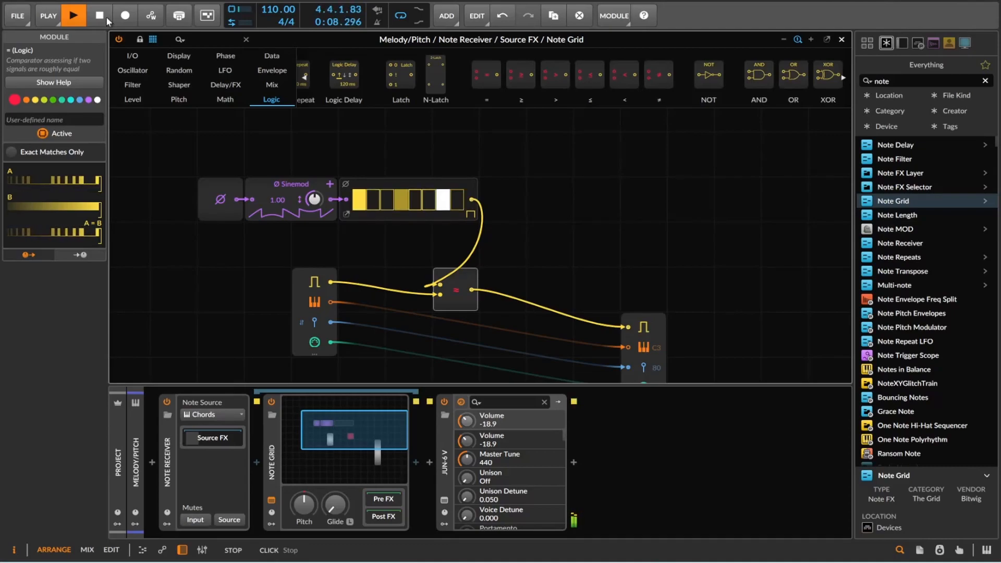
click(106, 17)
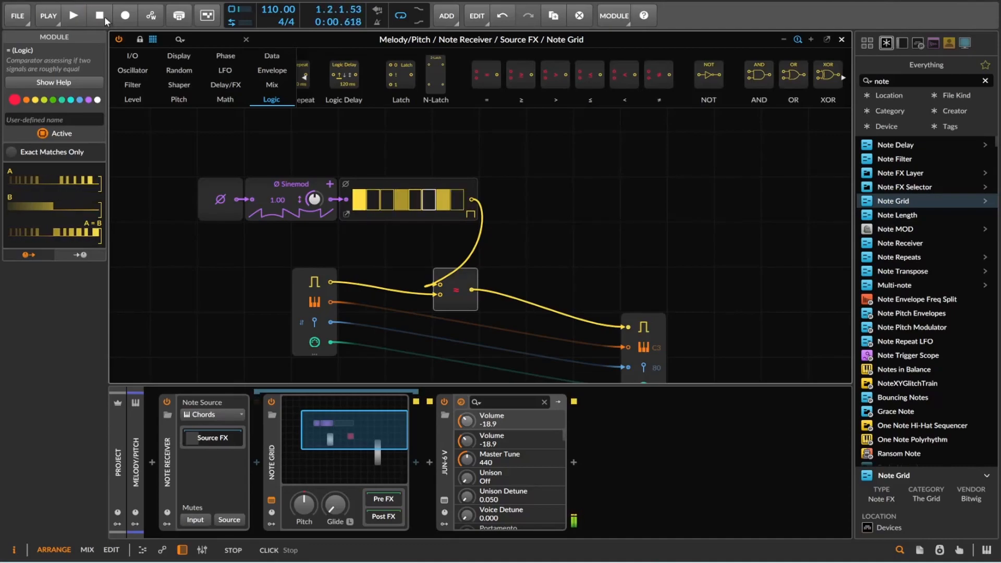
click(164, 136)
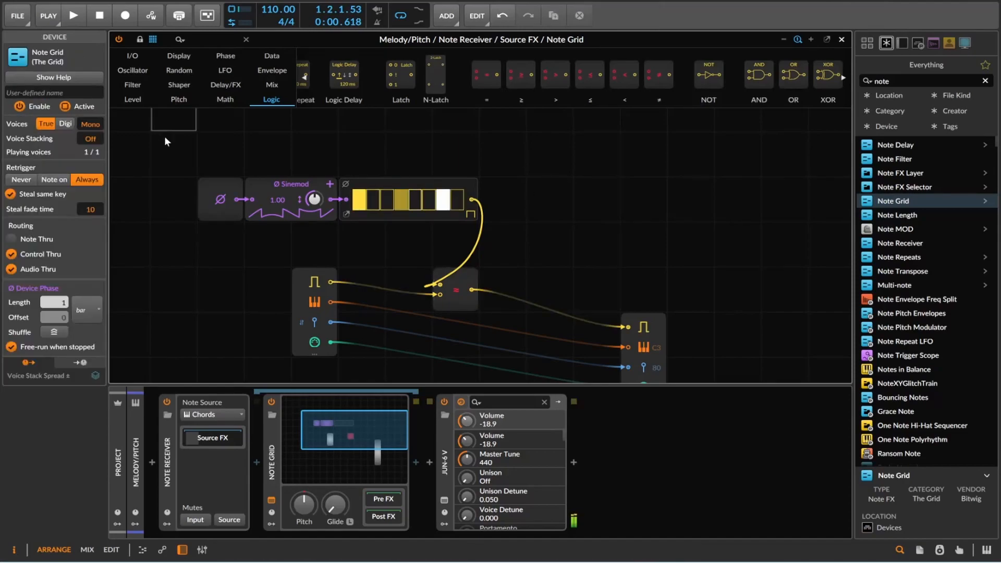
click(10, 348)
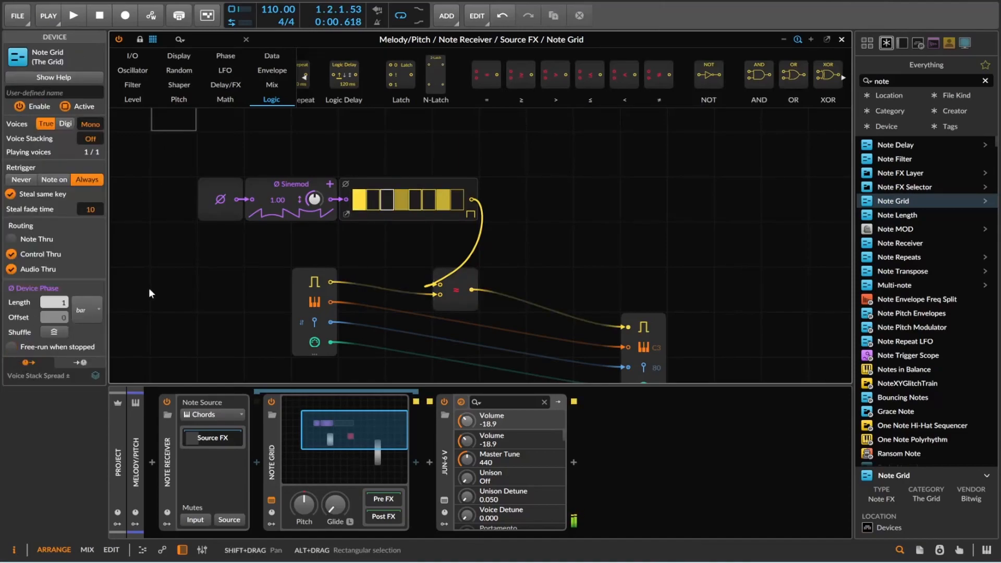
Start playback, close the grid editor, select the Scene 5 Melody/Pitch clip while listening to the clips, and stop playback.
click(77, 15)
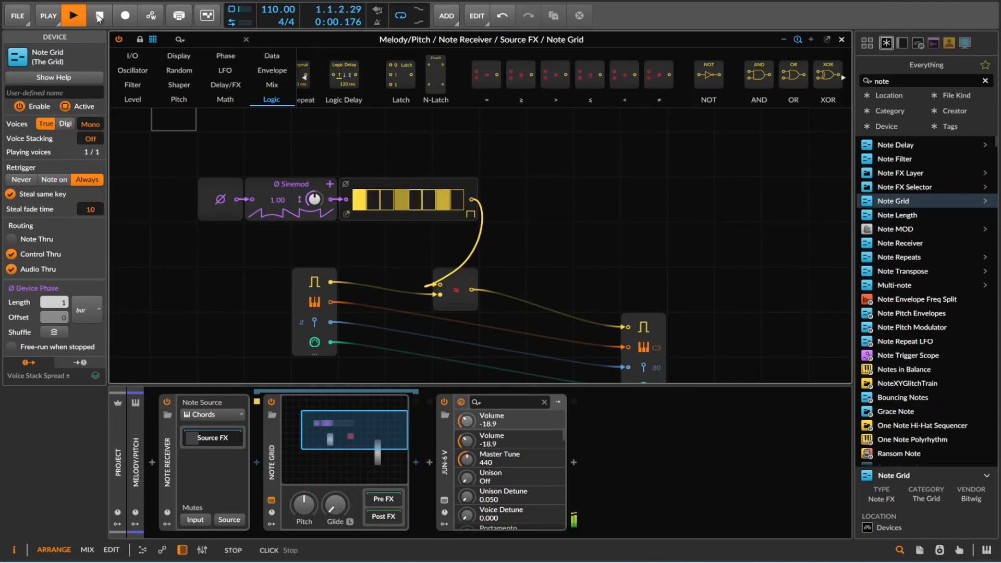
click(842, 39)
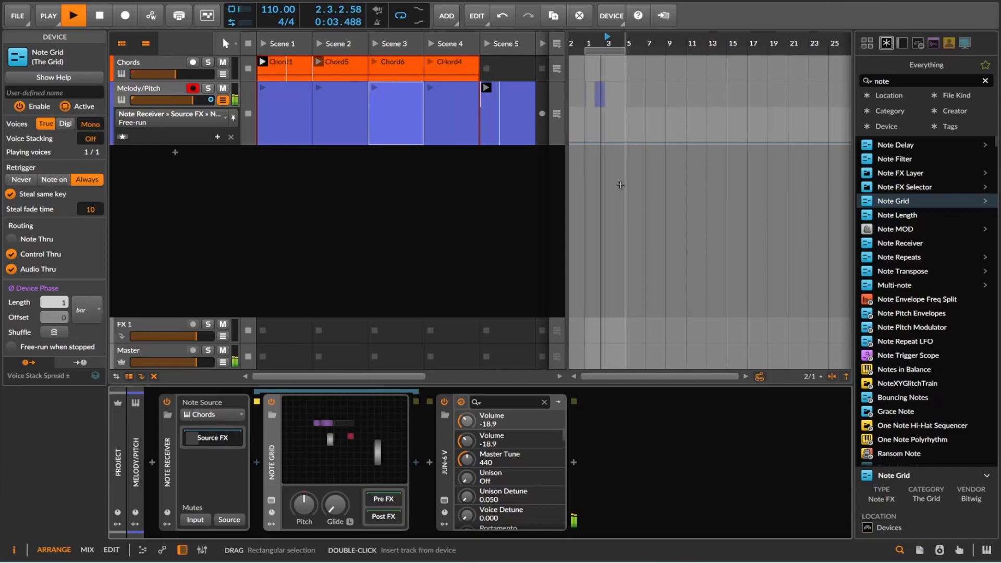
click(504, 130)
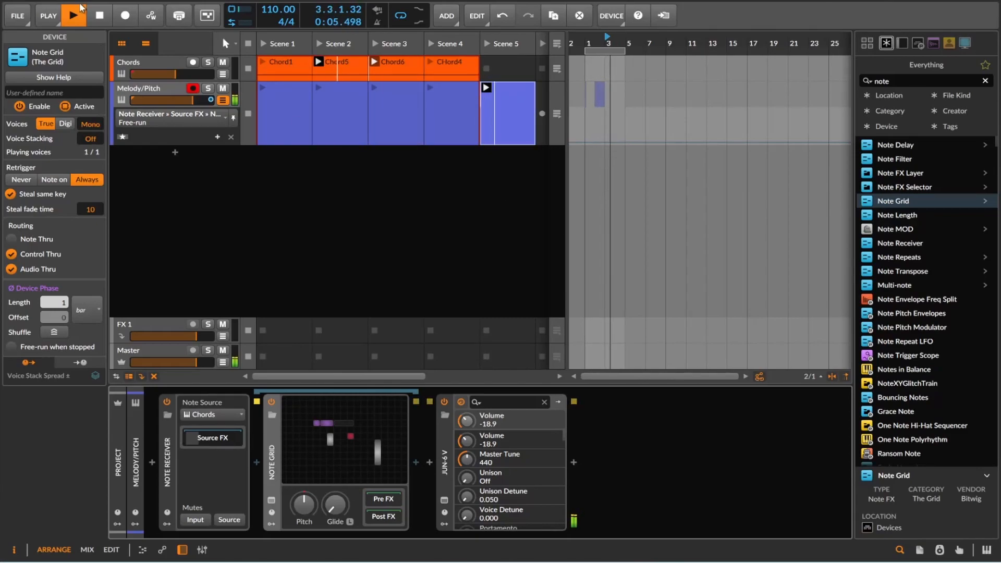
key(space)
Reopen the Note Grid editor and delete the Gates, Phase In and Sinemod modules.
click(344, 436)
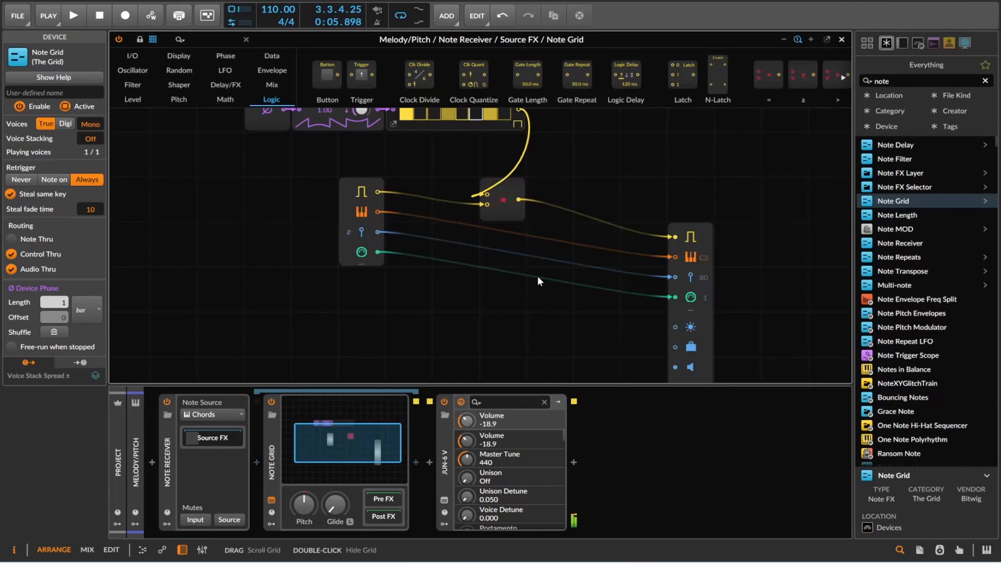
scroll(467, 204, up, 3)
click(462, 229)
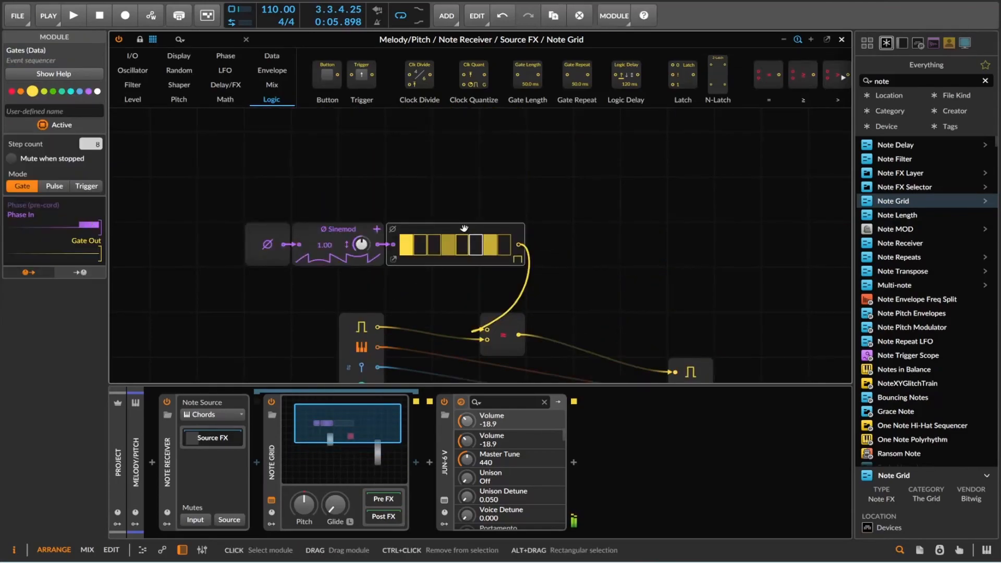
key(Delete)
drag(248, 203, 383, 269)
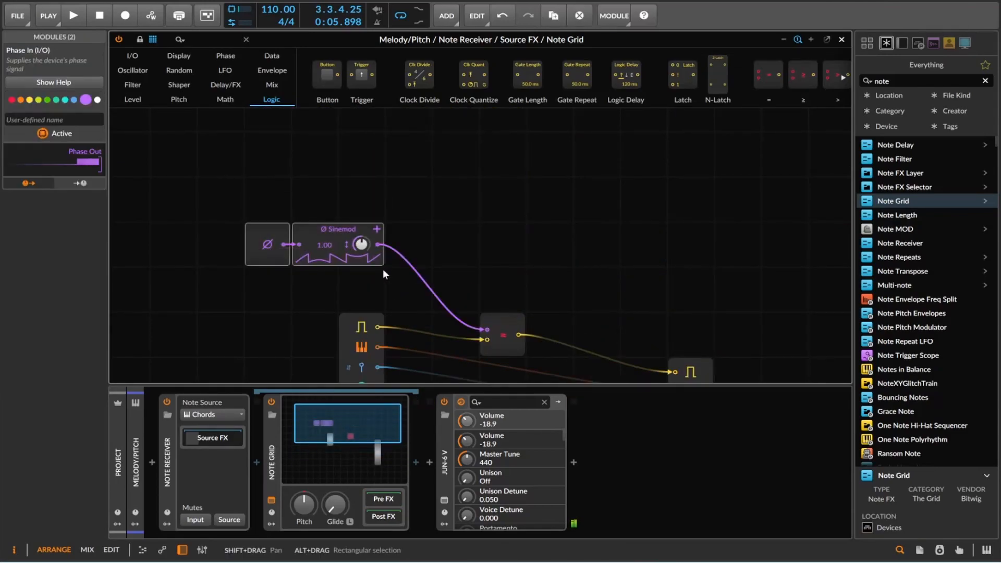
key(Delete)
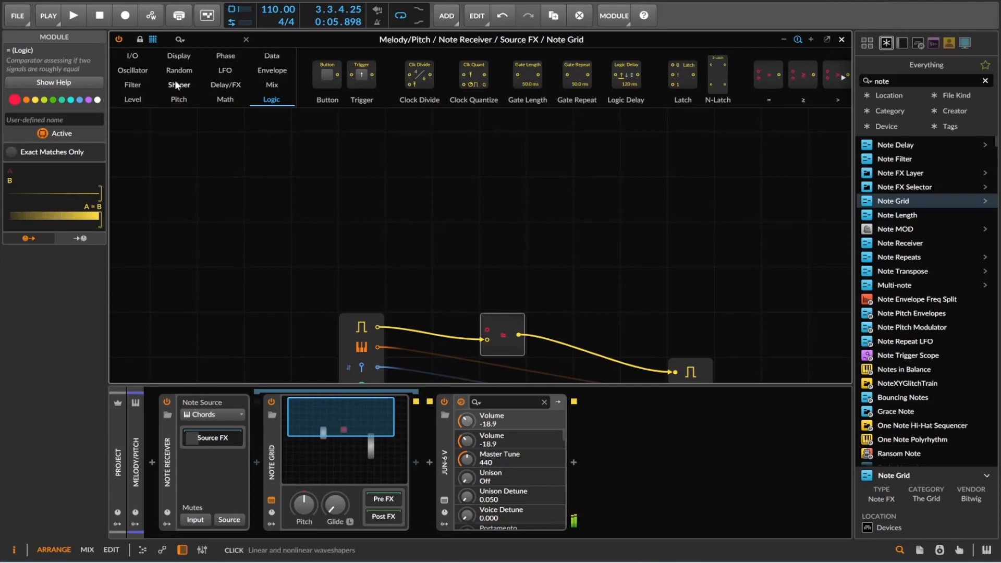
Add a Clock Quantize logic module and connect its gate output to the upper input of the = module.
click(227, 102)
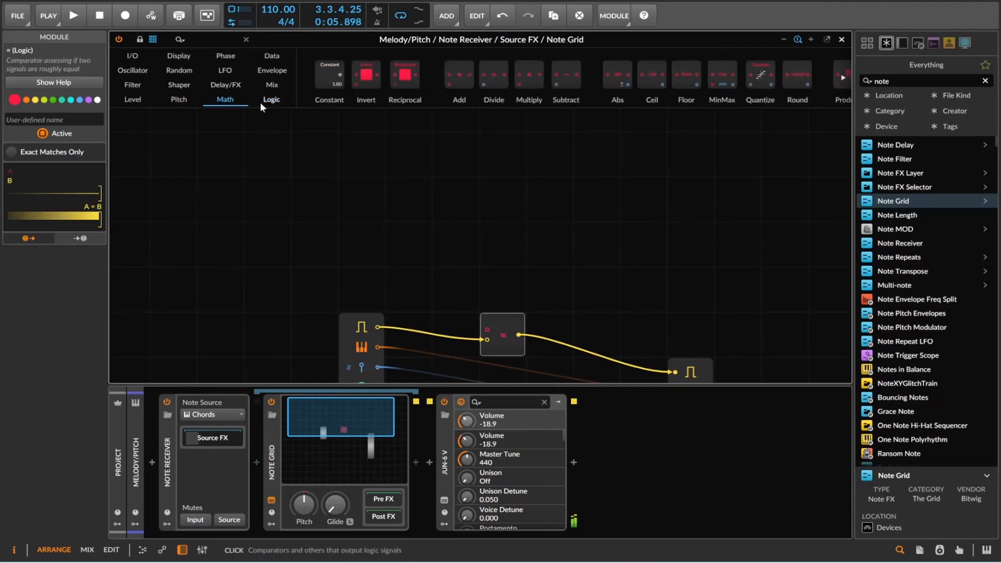
click(263, 101)
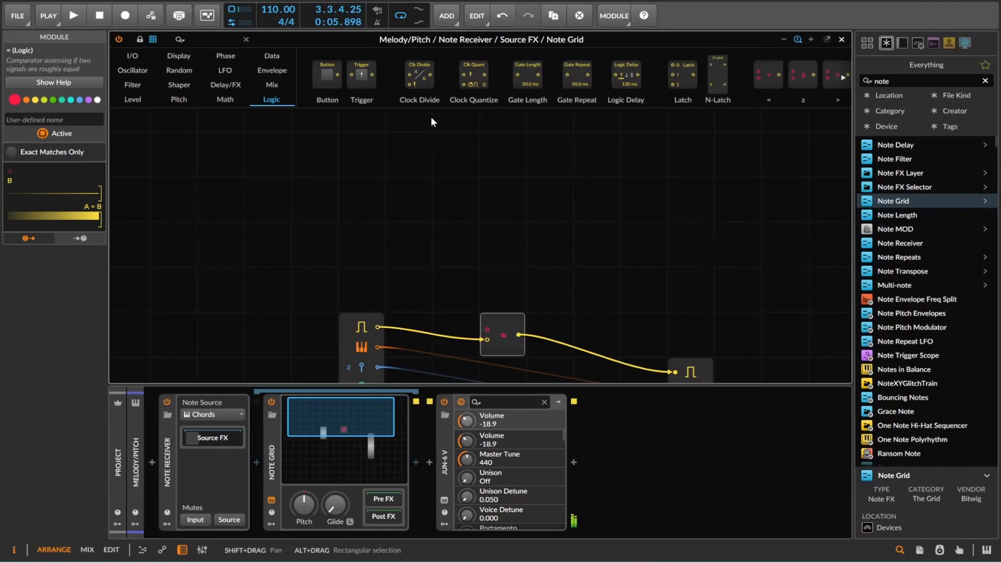
drag(484, 79, 487, 329)
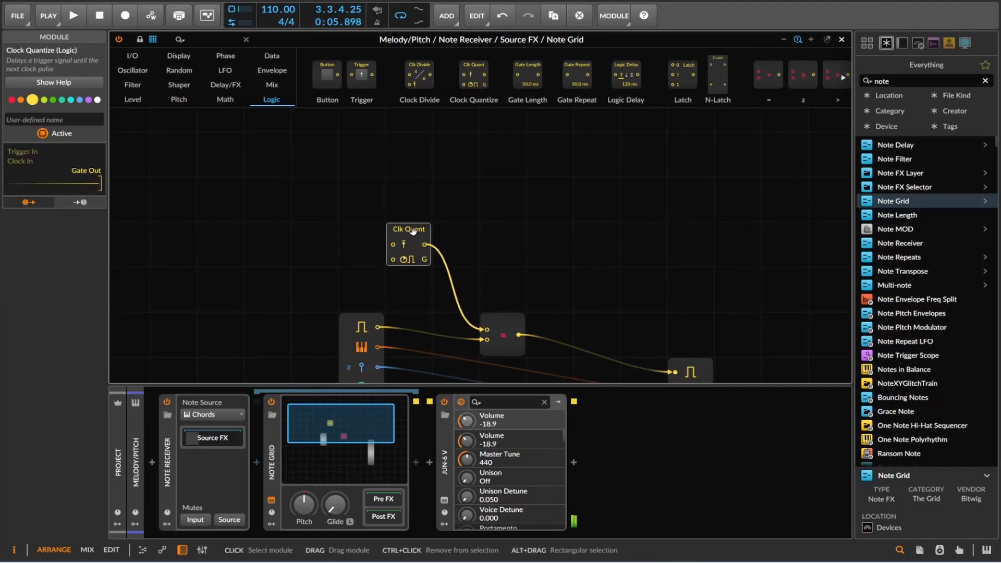
Delete the Clock Quantize module and, with playback stopped, disconnect the = module's output from the gate output module.
key(Delete)
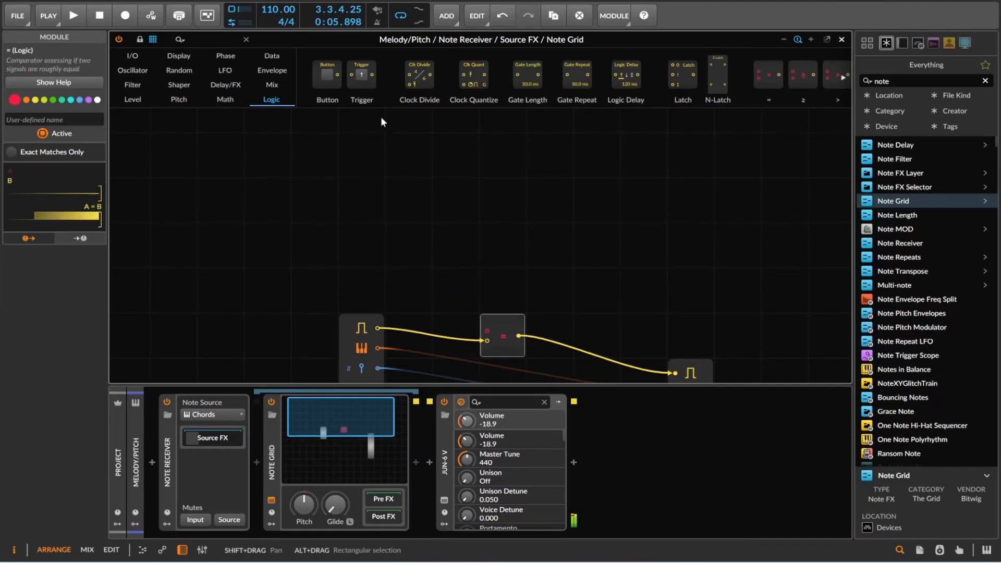
click(264, 52)
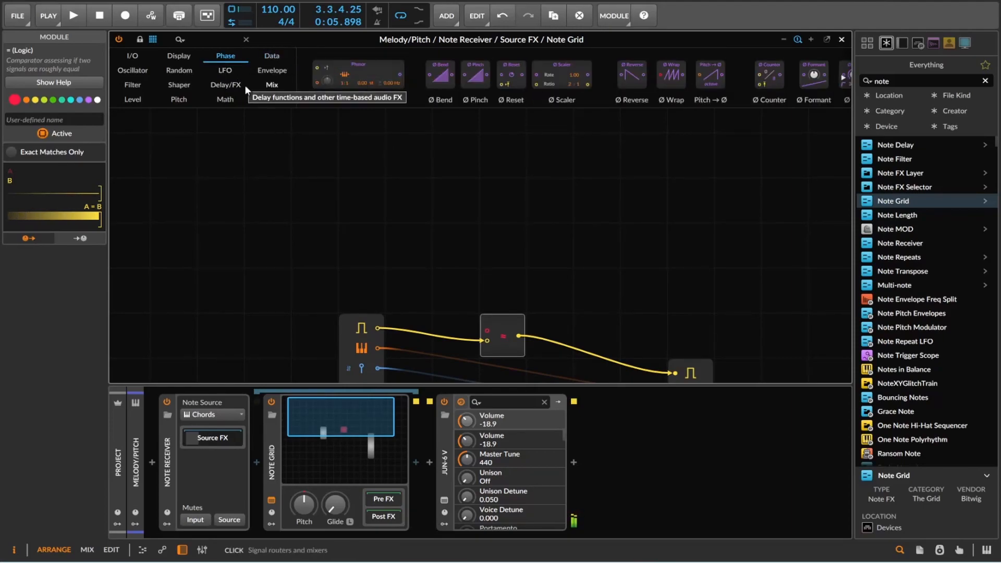
click(226, 79)
click(94, 20)
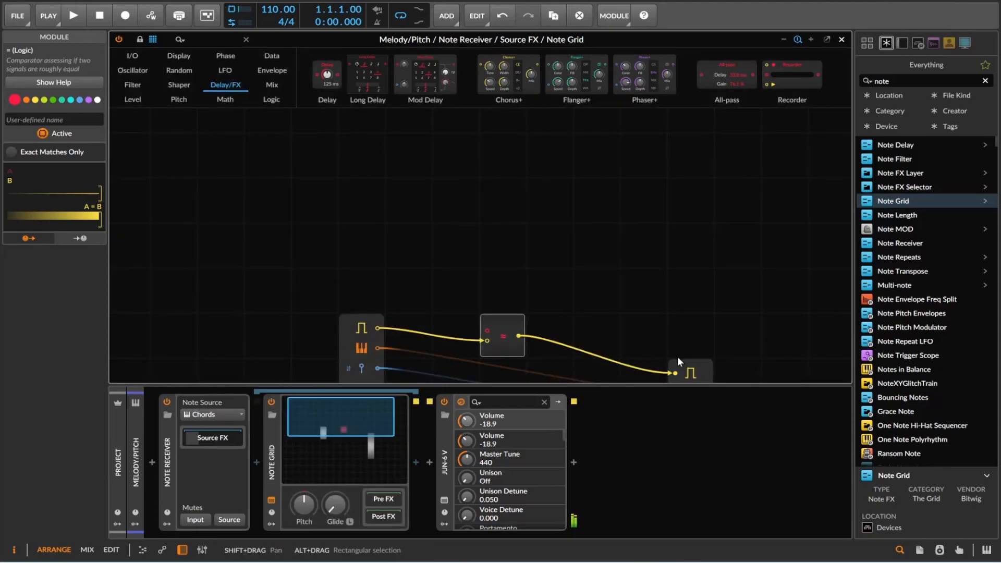
drag(673, 371, 654, 327)
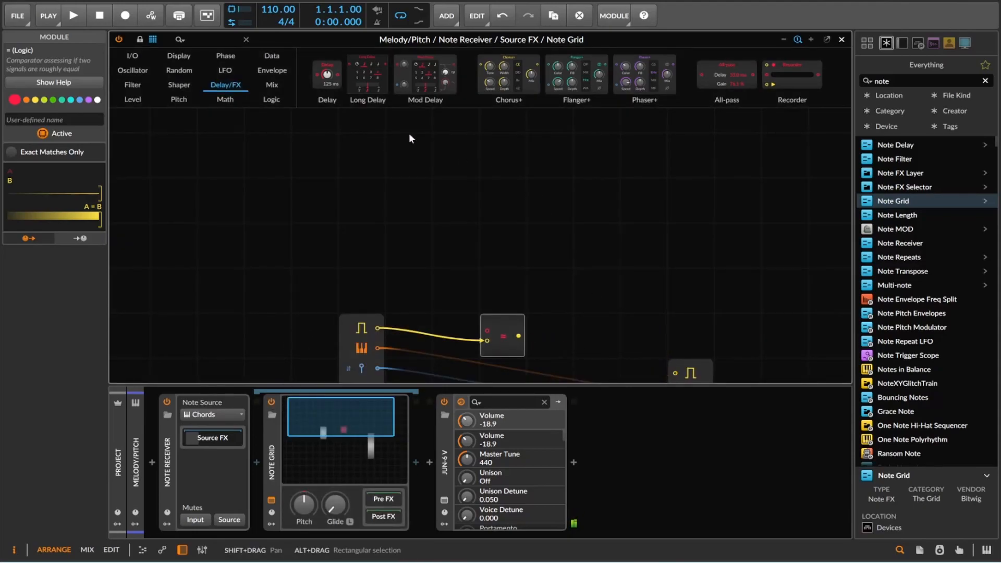
Add a Triggers data module feeding the upper input of the = module and reconnect the = output to the gate output.
click(225, 99)
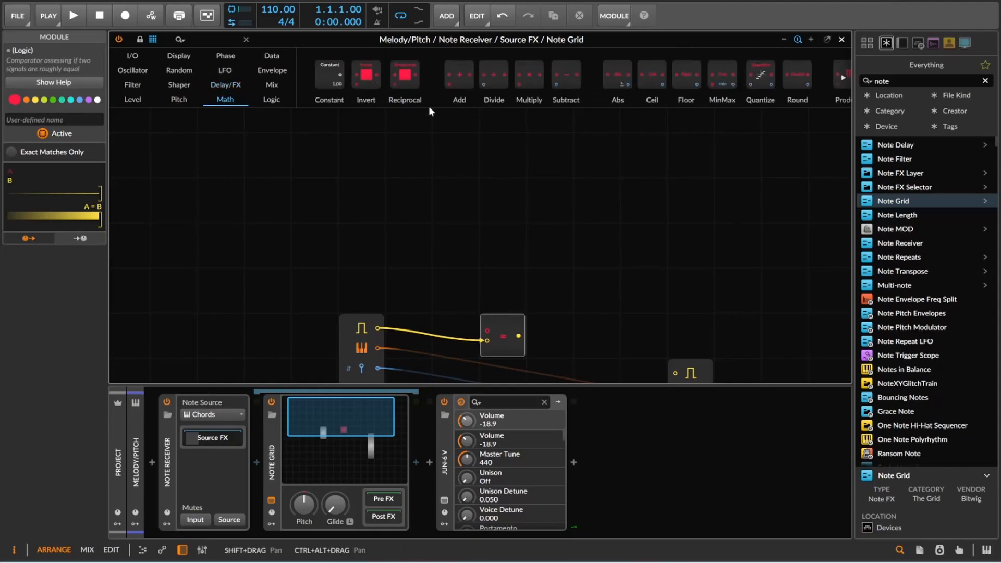
click(179, 100)
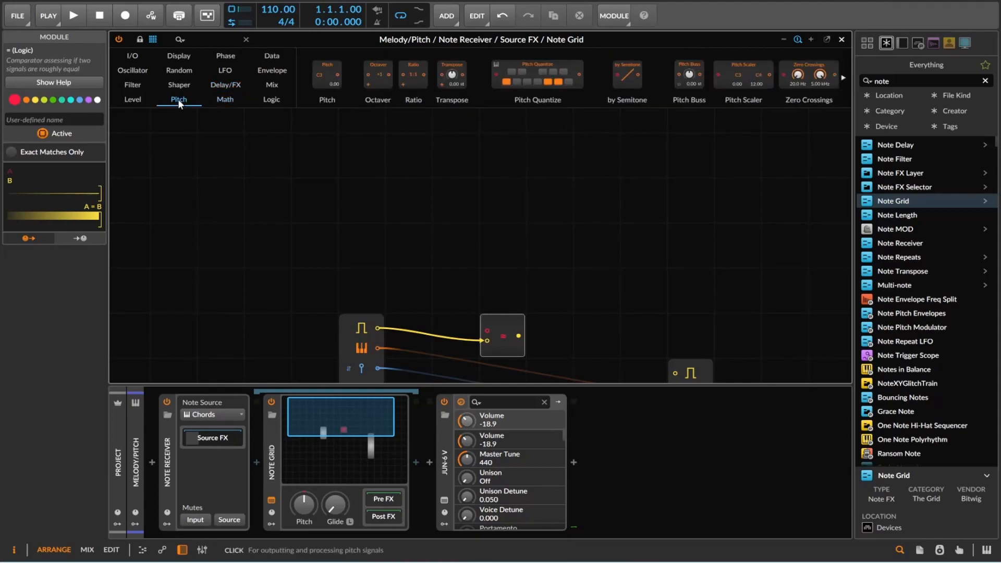
click(136, 100)
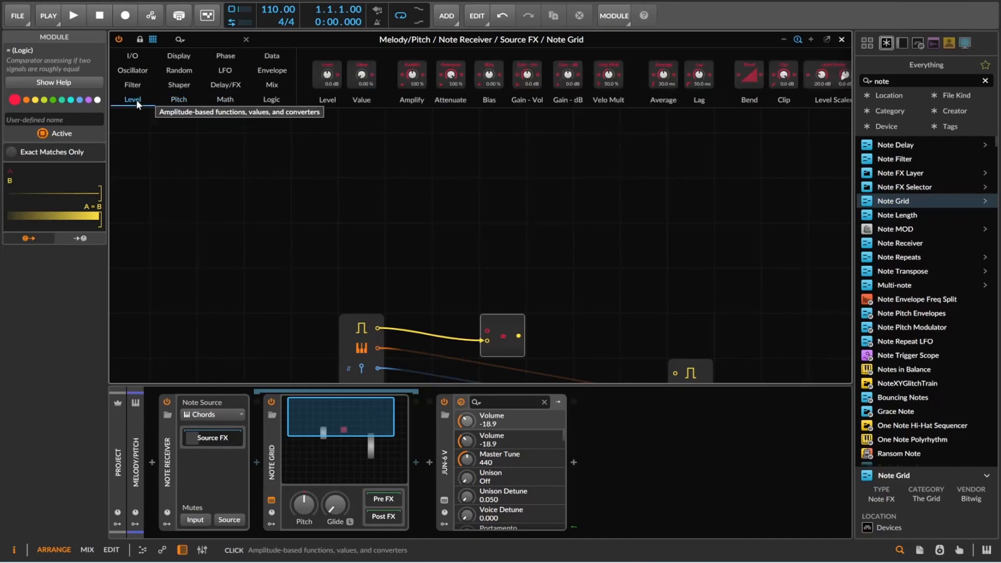
click(134, 87)
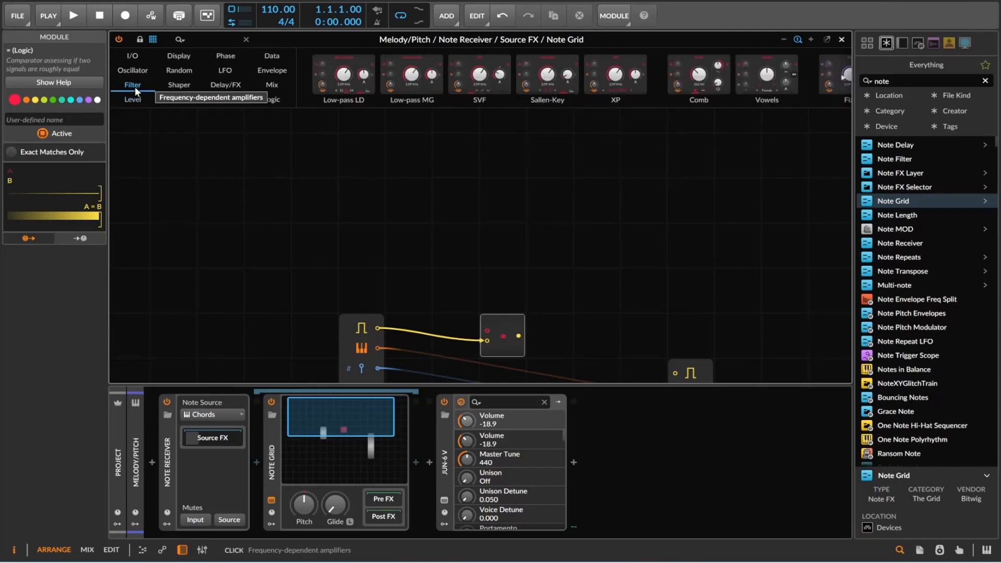
click(271, 56)
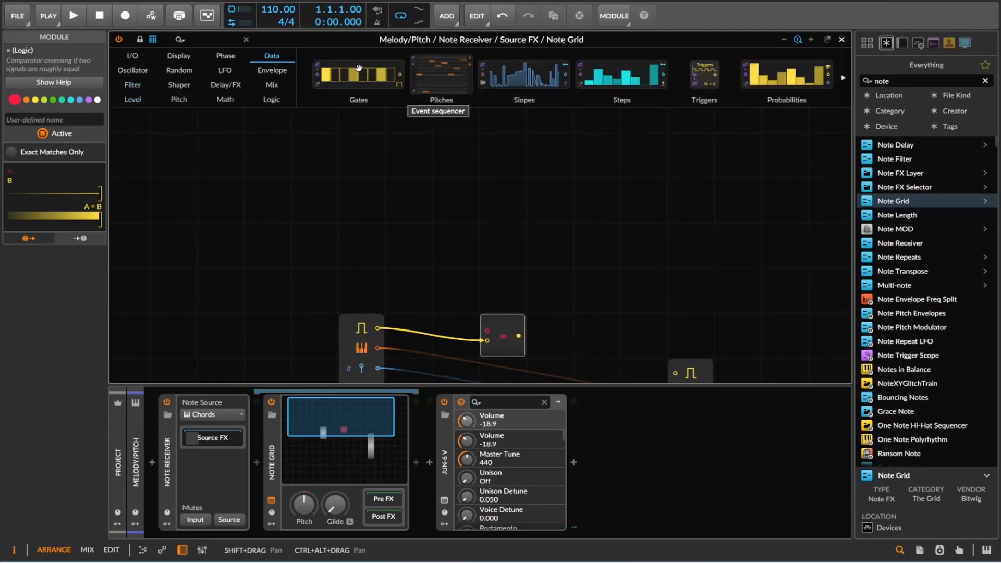
drag(704, 78, 677, 359)
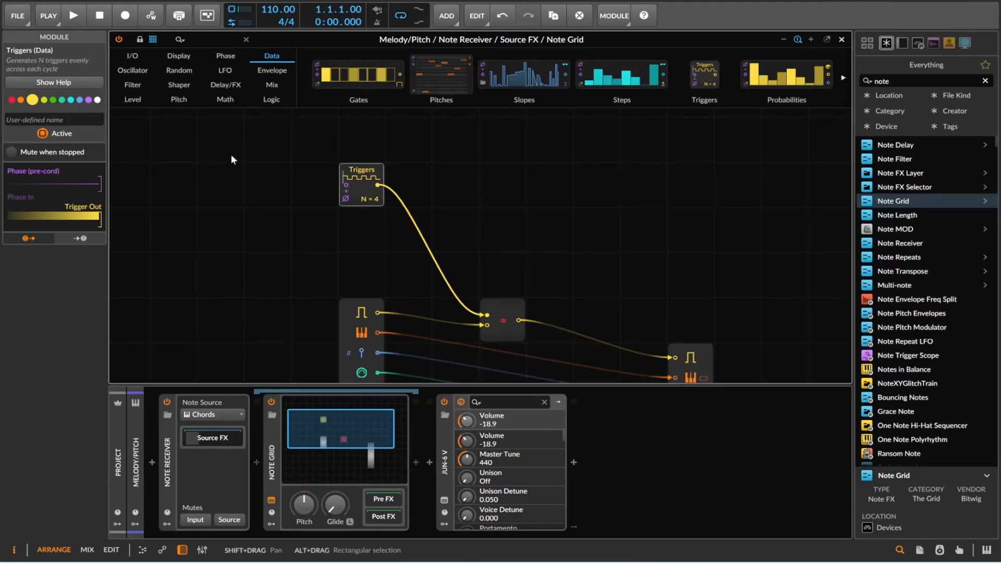
During playback, insert a Ø Bend phase module ahead of the Triggers module and set its bend to about -92.8 %.
click(74, 15)
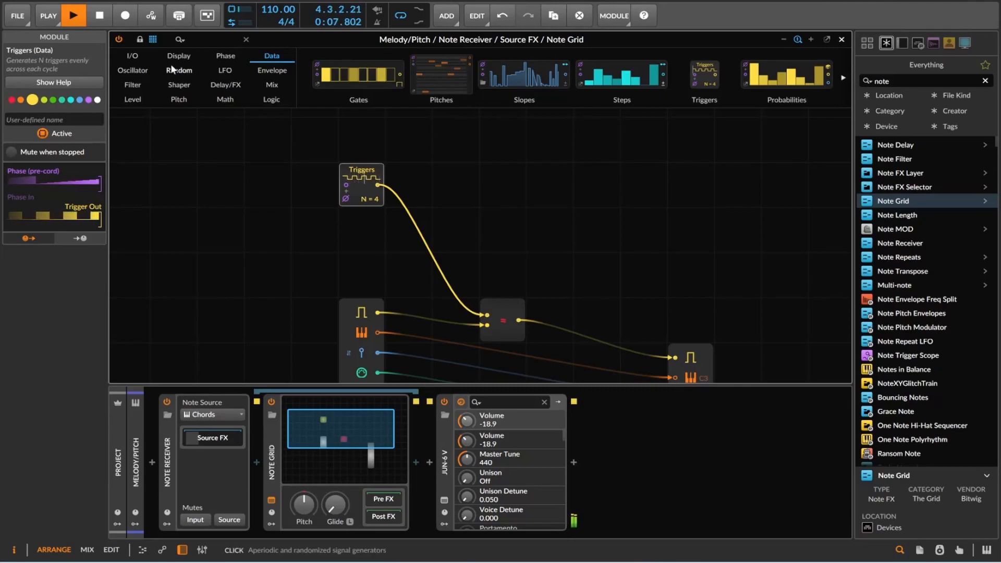
click(225, 61)
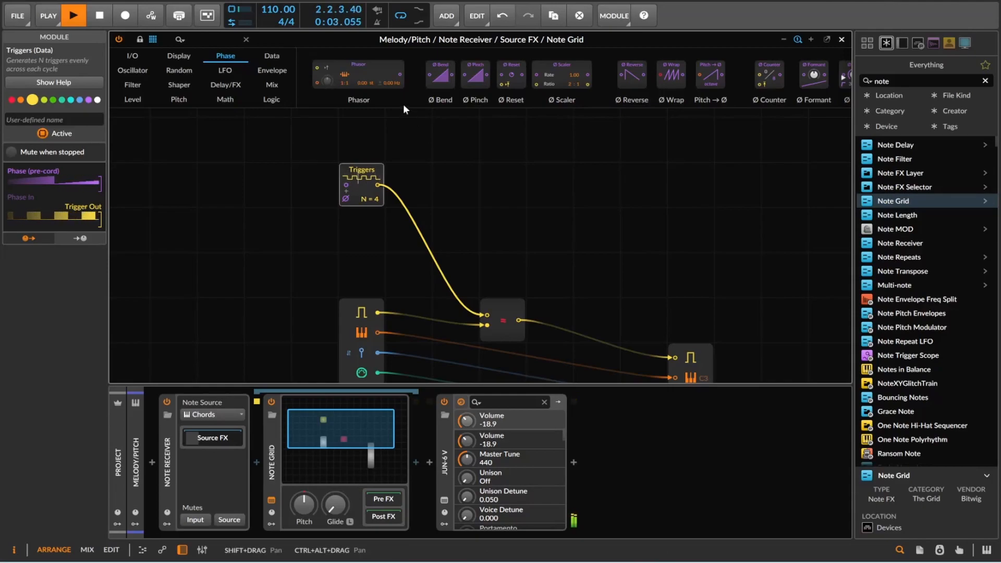
drag(355, 69, 385, 73)
drag(449, 83, 348, 196)
click(358, 193)
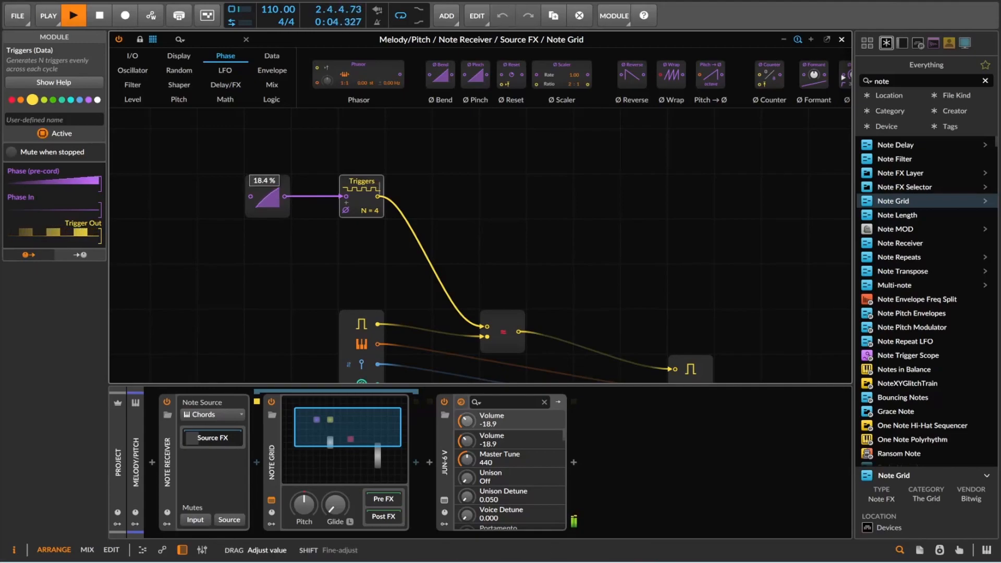
drag(268, 196, 268, 156)
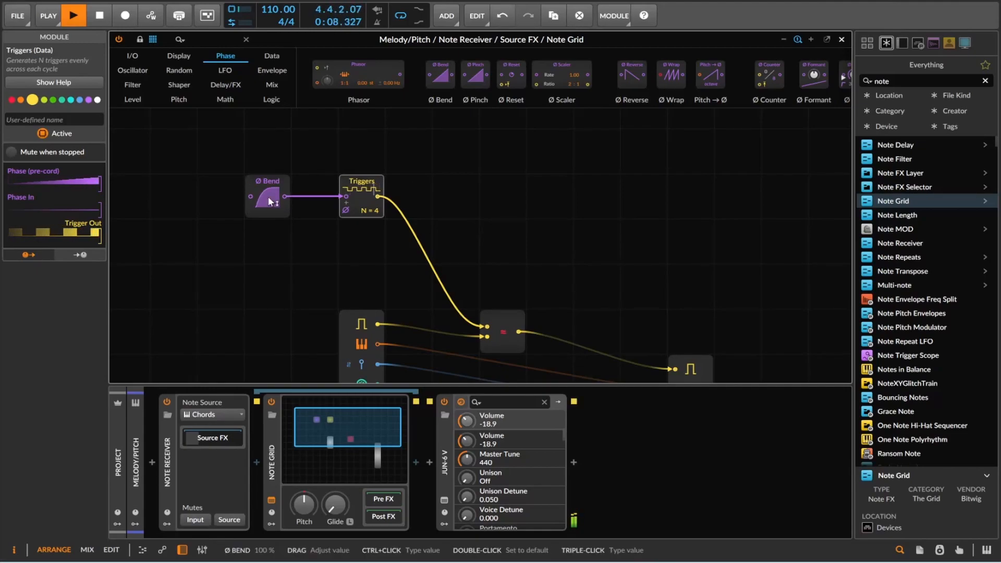
drag(268, 196, 291, 177)
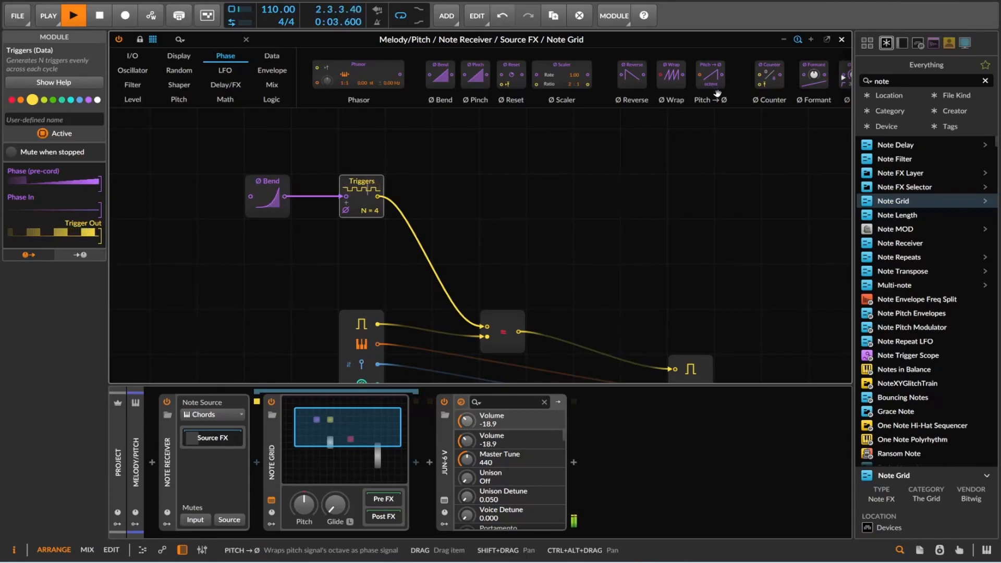
Insert a Pitch → Ø module before Ø Bend, set the Triggers step count to 2, and stop playback.
drag(255, 197, 255, 197)
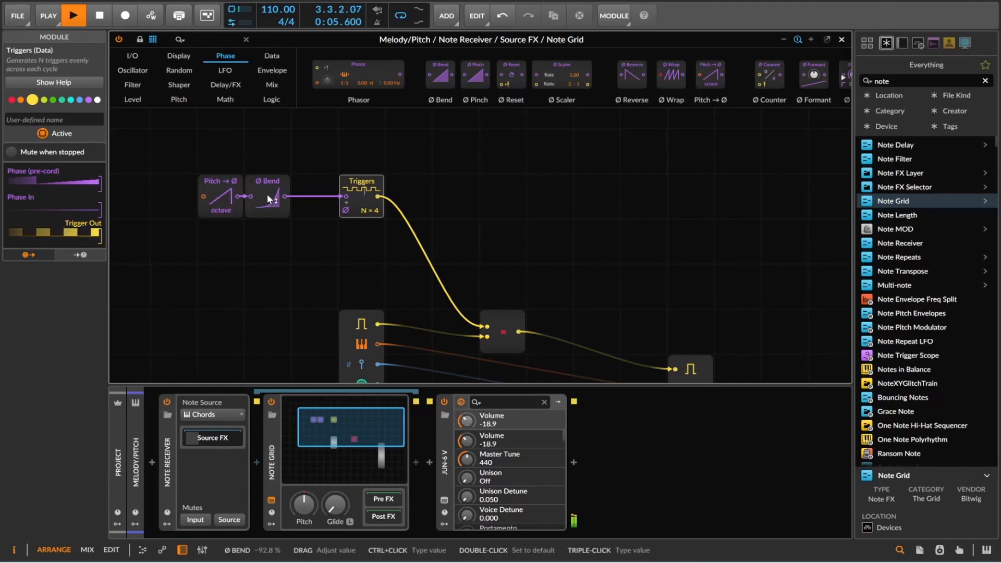
click(217, 198)
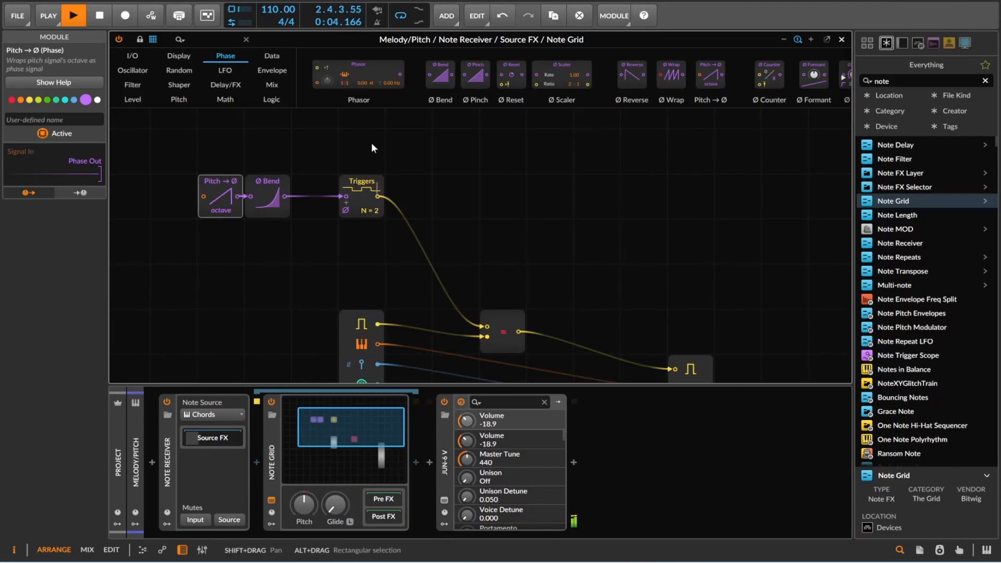
click(105, 19)
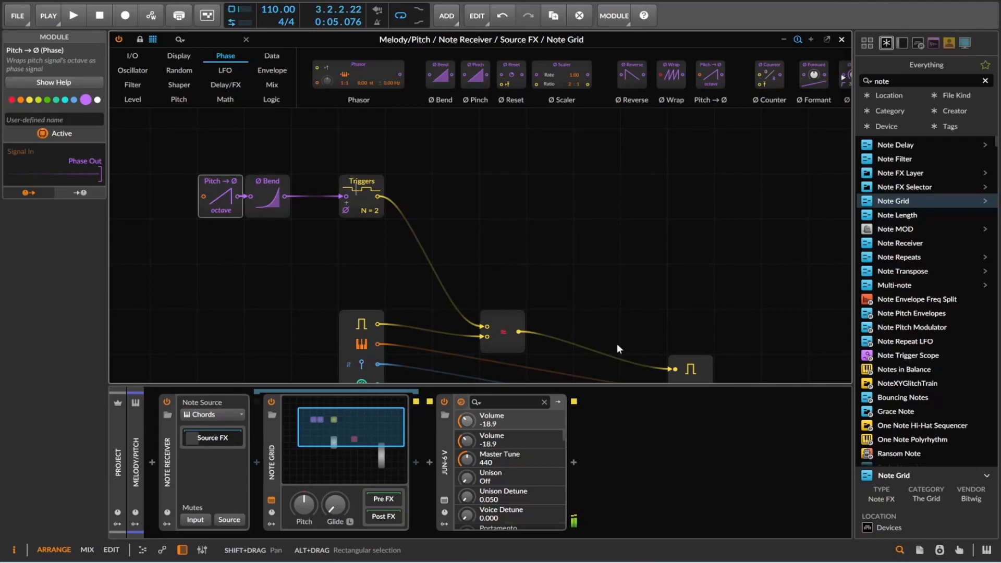
Disconnect the = module from the gate output and place a copy of the Triggers module below the original with a step count of 4.
click(677, 368)
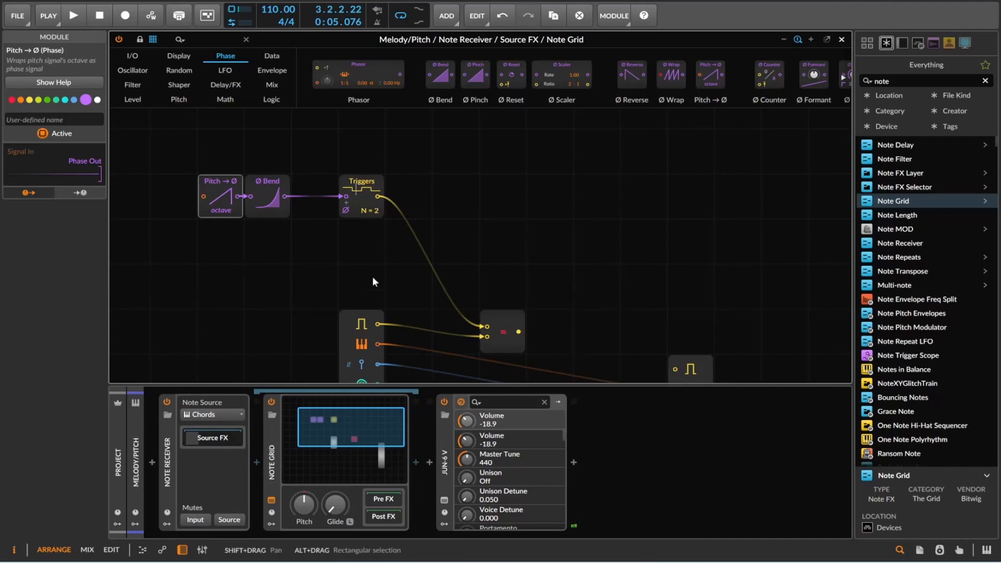
click(361, 195)
drag(360, 195, 372, 246)
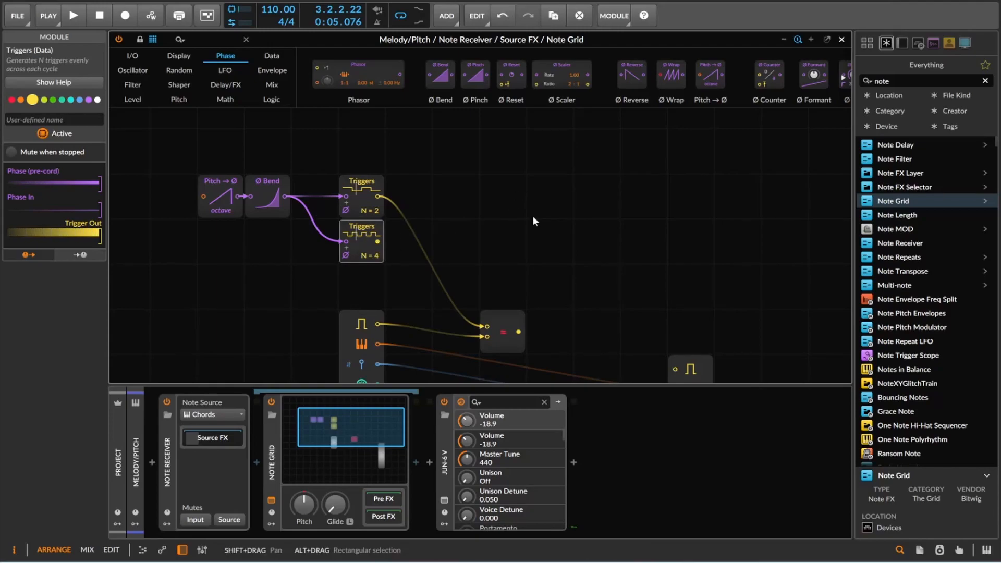
Add a Select In mix module between the N = 2 Triggers module and the upper input of the = module.
scroll(313, 73, right, 5)
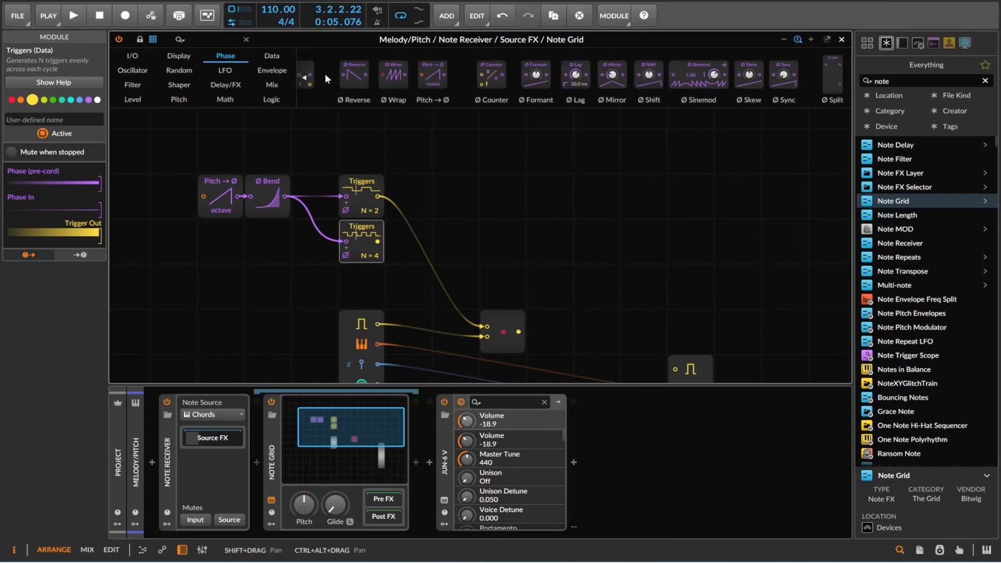
click(273, 98)
scroll(495, 99, left, 5)
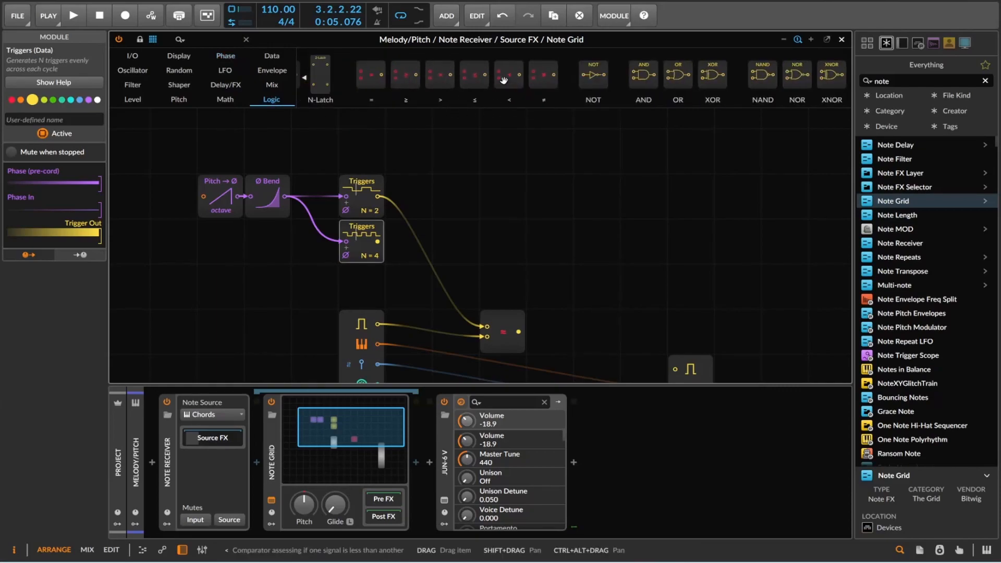
click(277, 83)
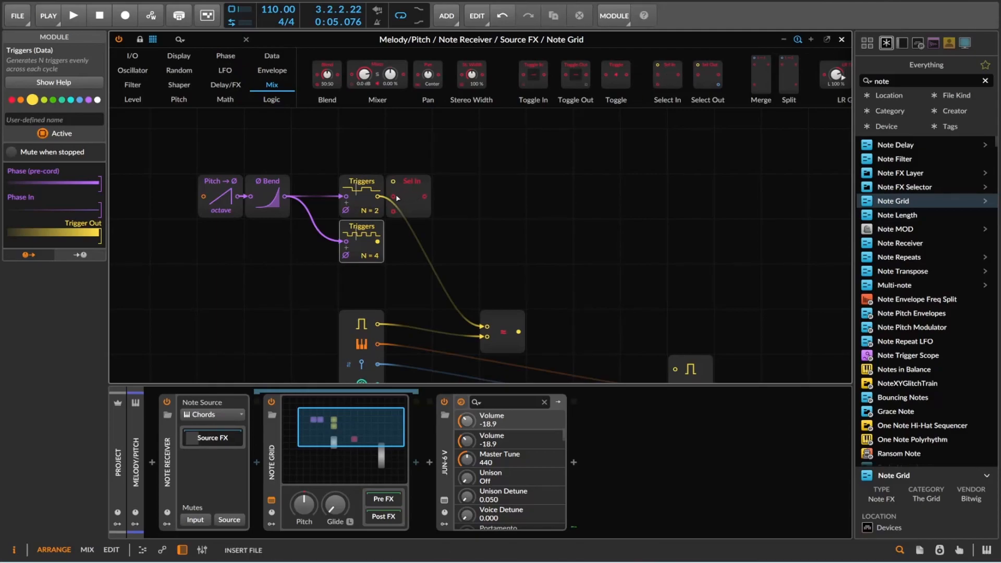
drag(373, 204, 435, 176)
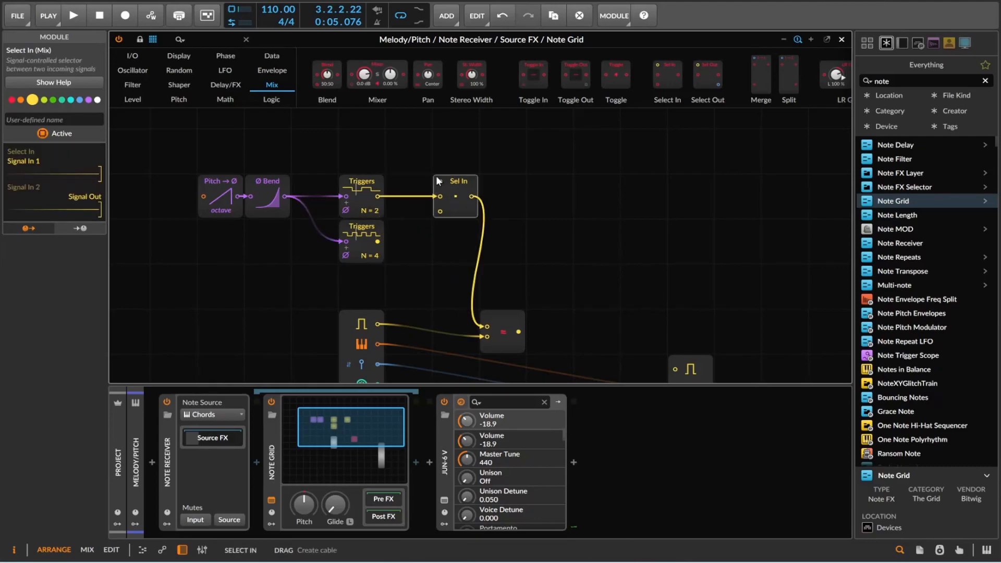
Add a Dice random module and connect its output to the selector input of the Select In module.
click(273, 59)
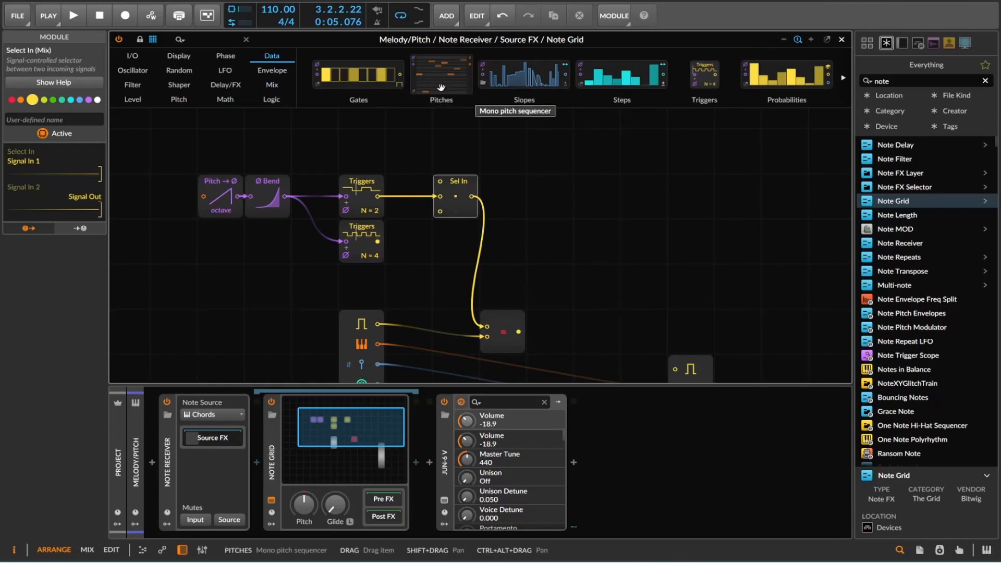
scroll(502, 74, right, 4)
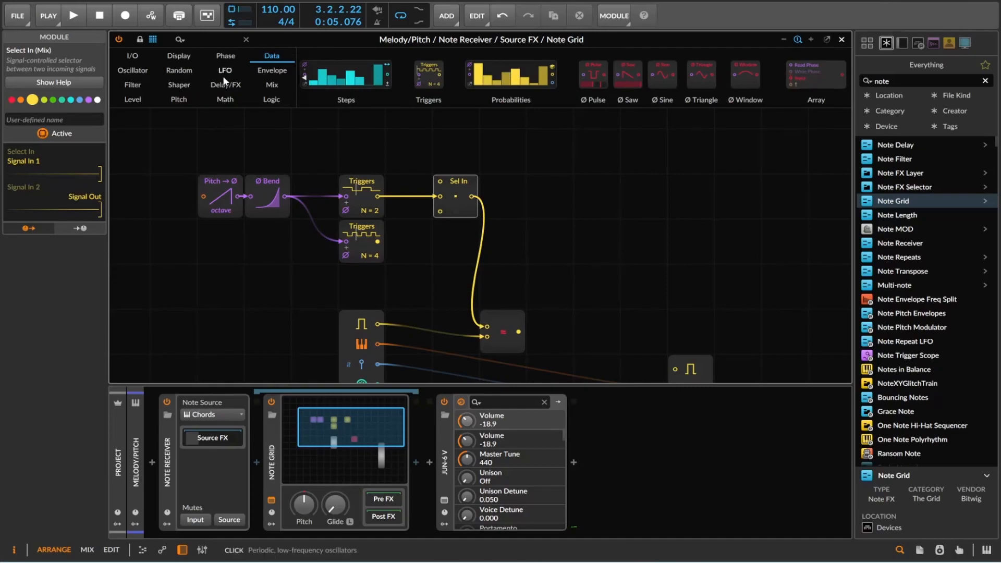
click(262, 96)
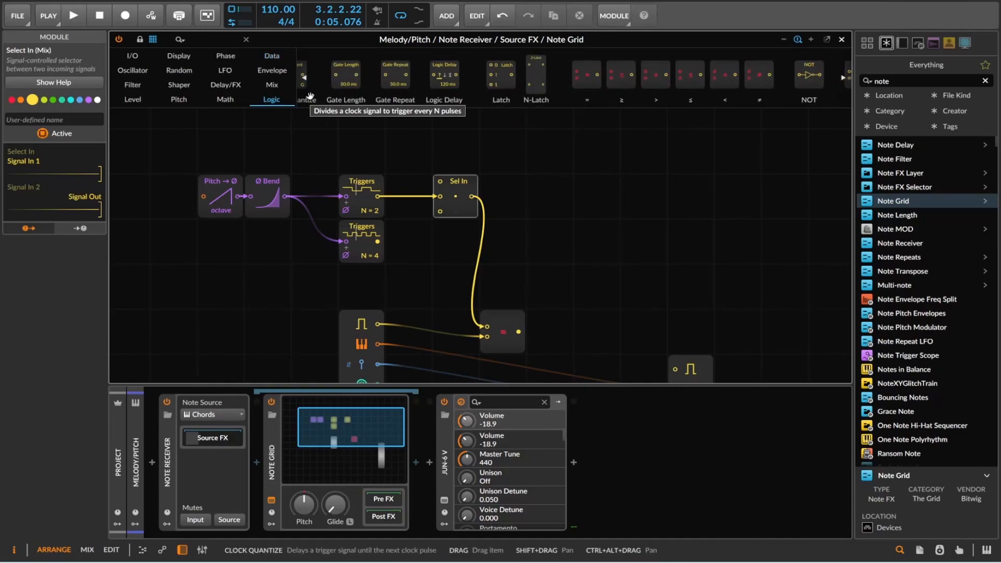
click(175, 73)
drag(495, 75, 439, 181)
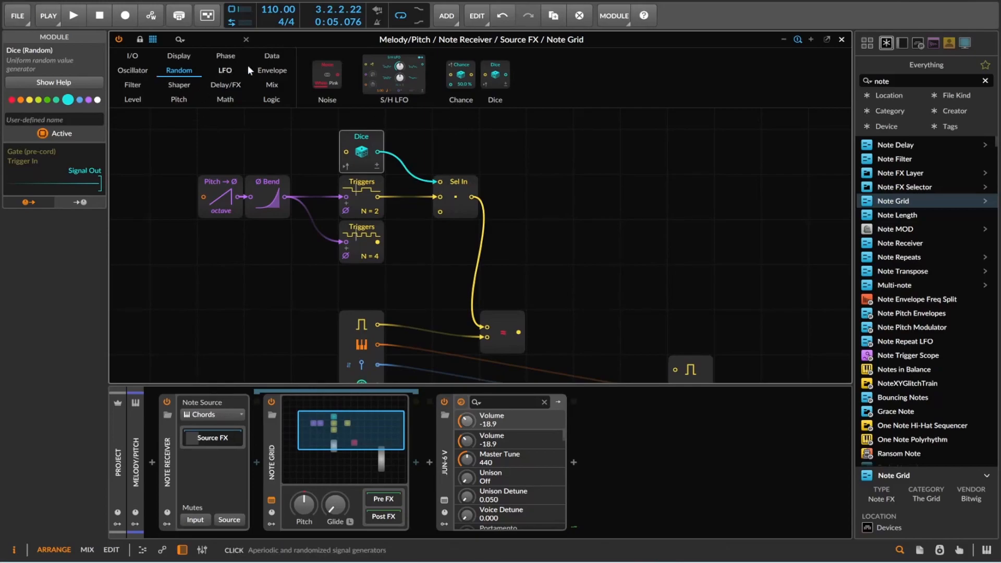
Copy the N = 2 Triggers module in front of Dice as its trigger source and set the copy's step count to 4.
click(369, 194)
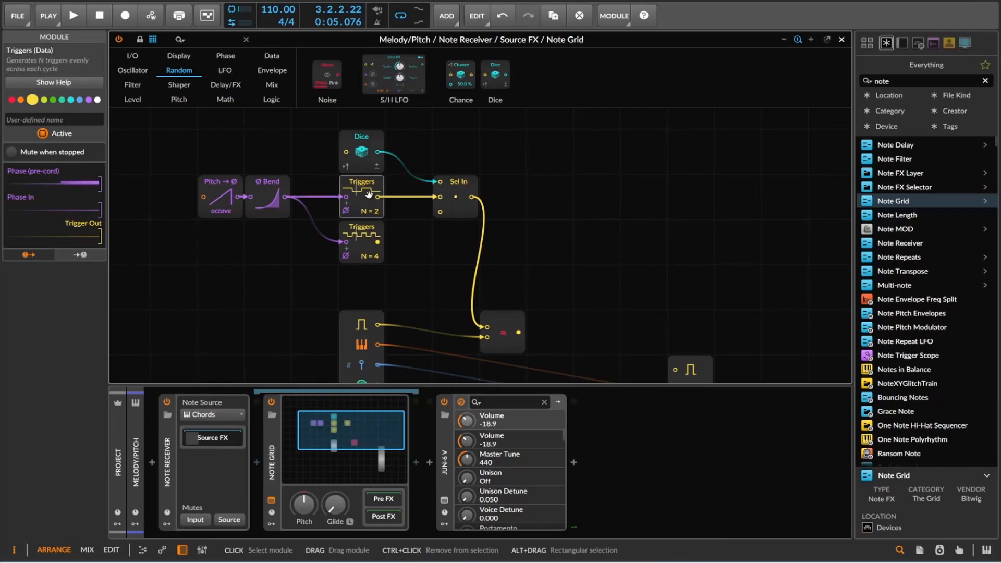
drag(368, 194, 341, 153)
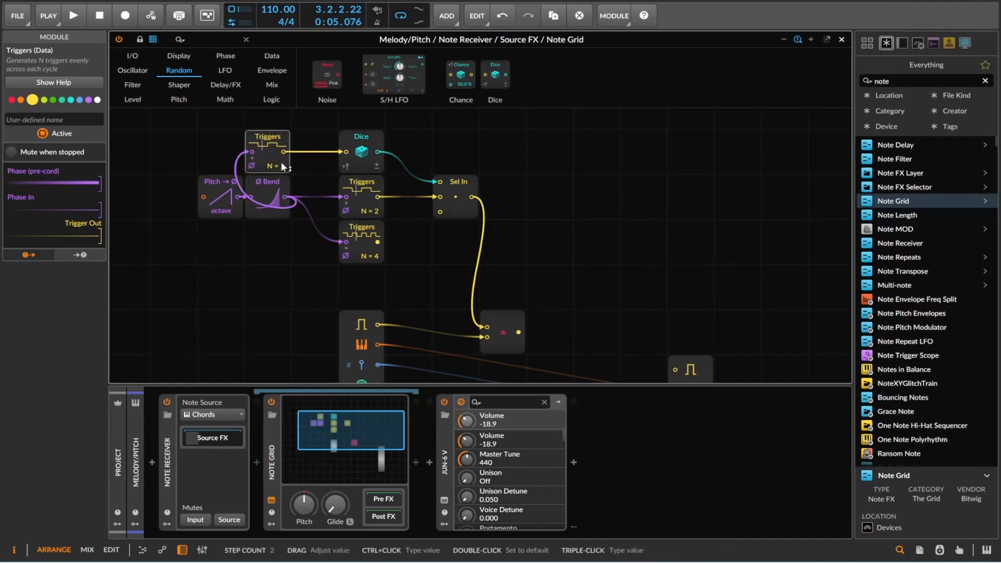
drag(286, 167, 285, 161)
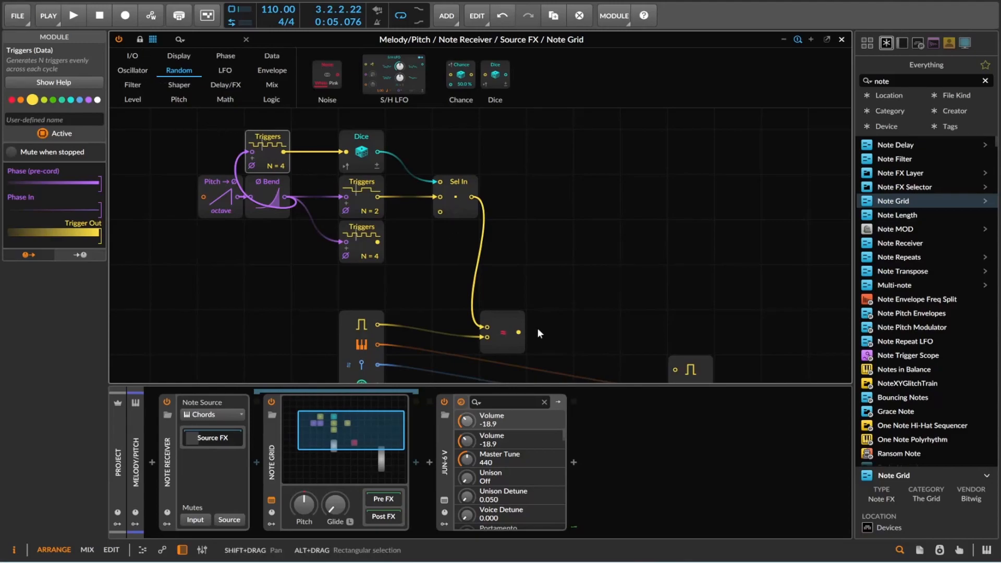
Reconnect the = output to the gate output and, during playback, connect the lower Triggers module to Select In's second signal input.
drag(518, 333, 675, 370)
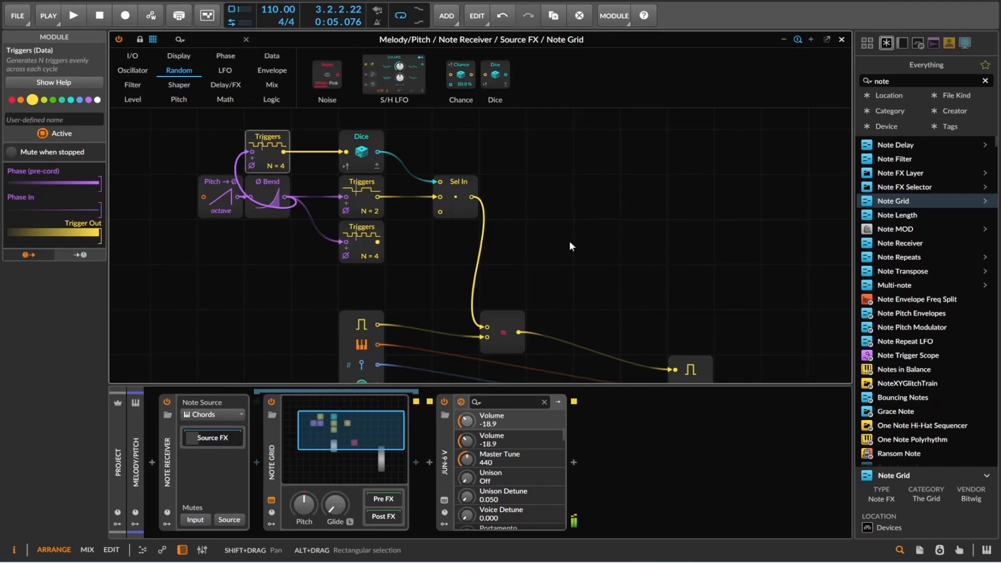
click(206, 286)
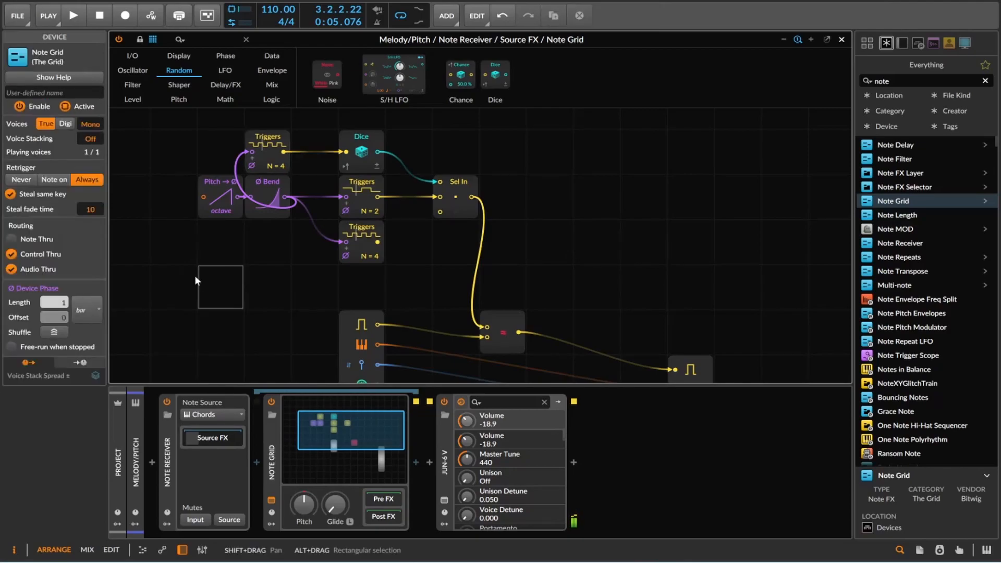
click(79, 14)
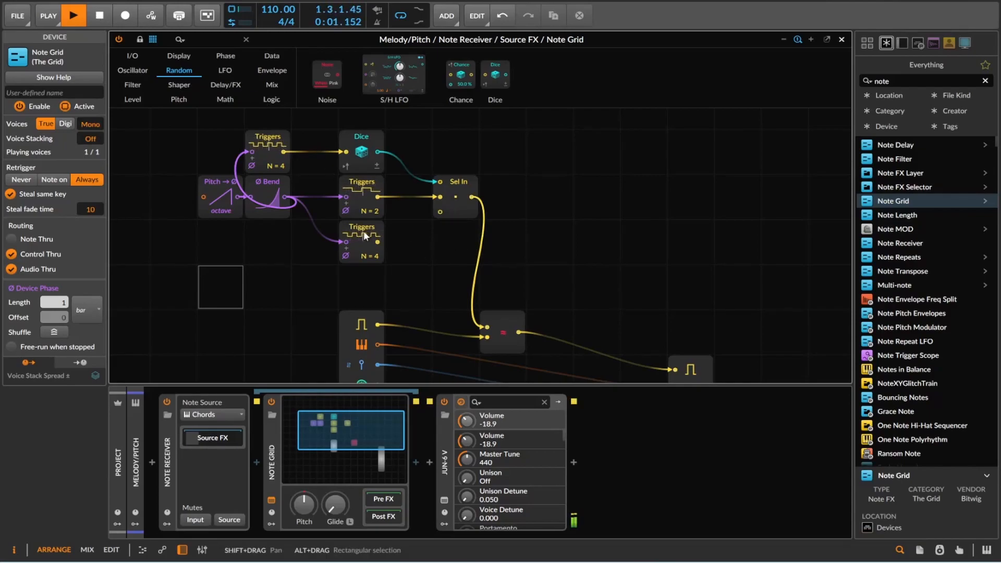
drag(376, 241, 440, 211)
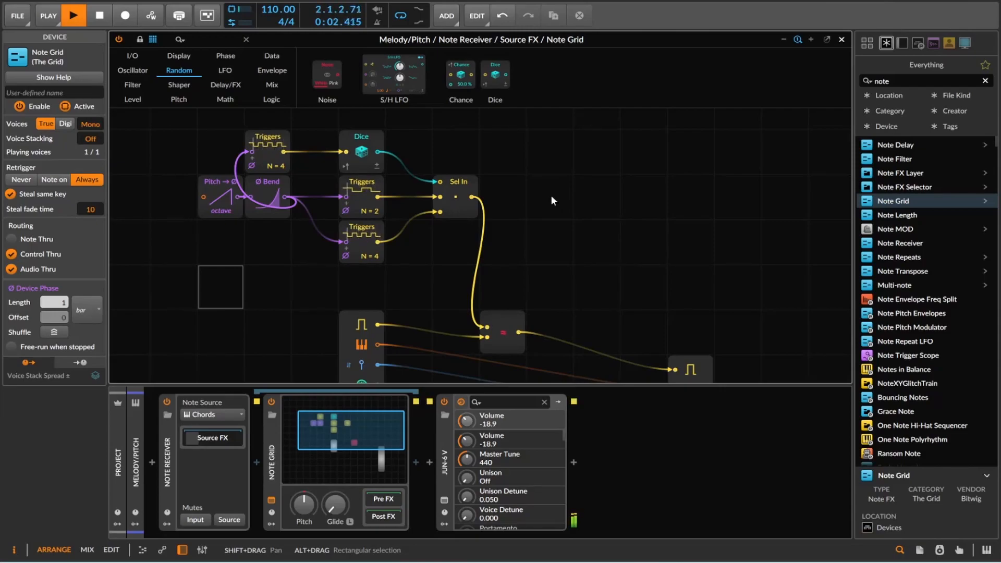
Stop playback and copy the upper N = 4 Triggers, Dice and Select In modules together beside the originals.
click(105, 24)
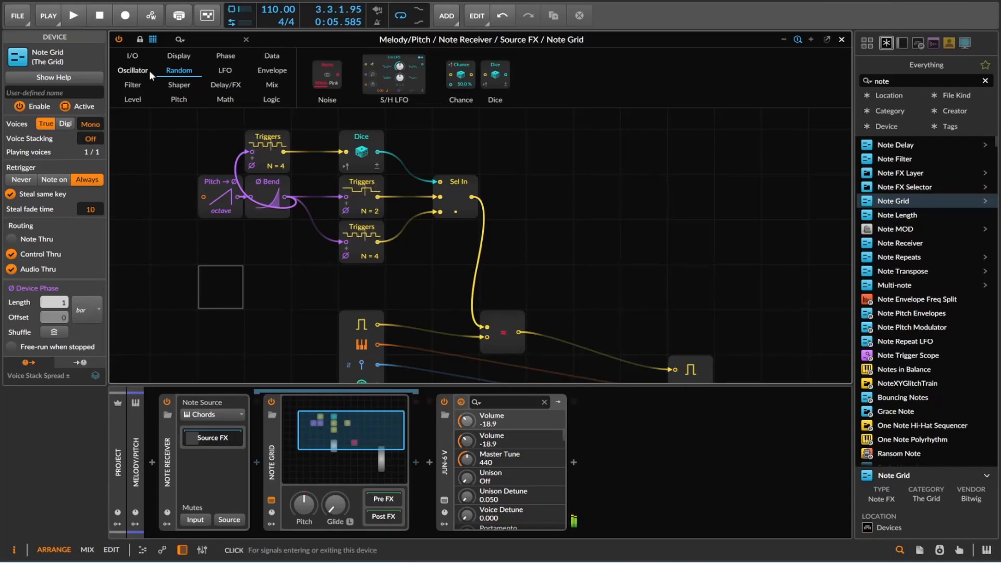
click(460, 199)
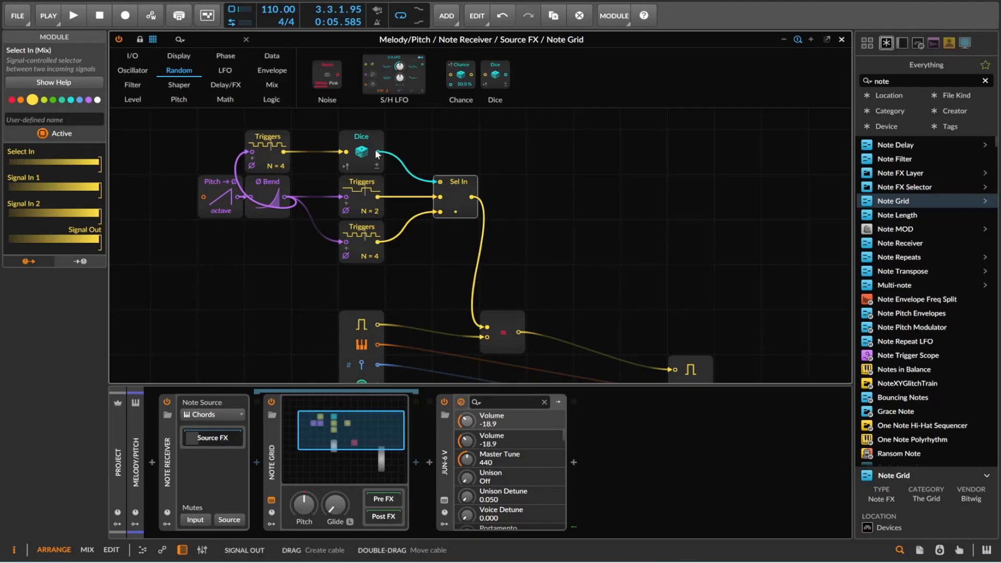
click(366, 140)
click(277, 136)
click(448, 172)
click(451, 179)
ctrl+click(362, 139)
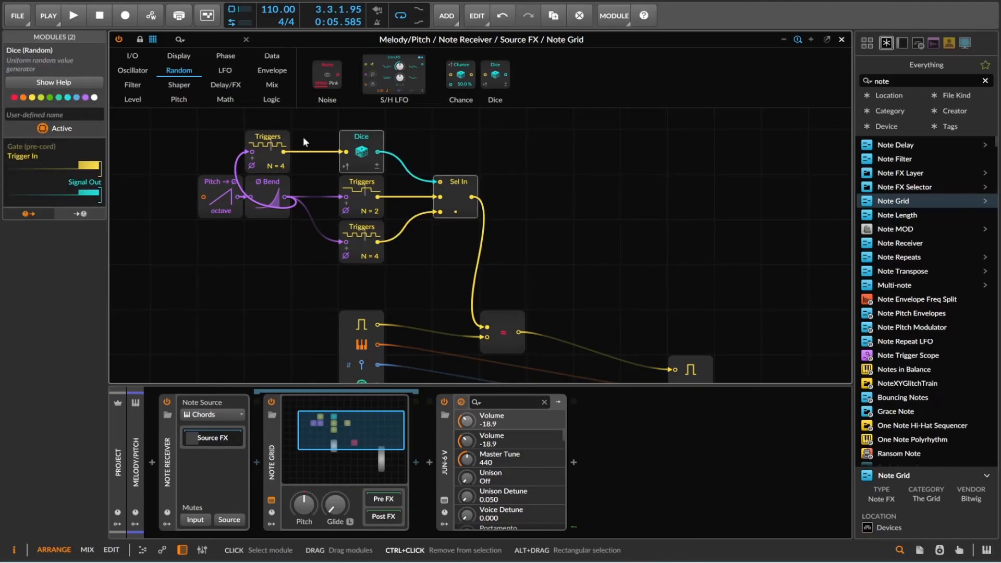
ctrl+click(277, 138)
drag(446, 177, 542, 178)
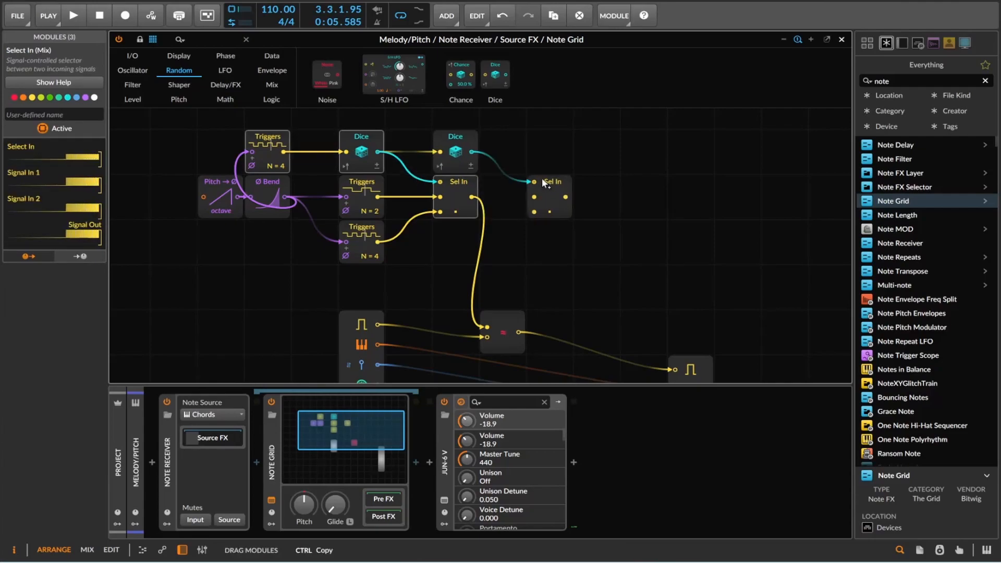
Chain the first Select In's output into the copy's first signal input, route the copy's output to the = module, and audition it.
double_click(534, 213)
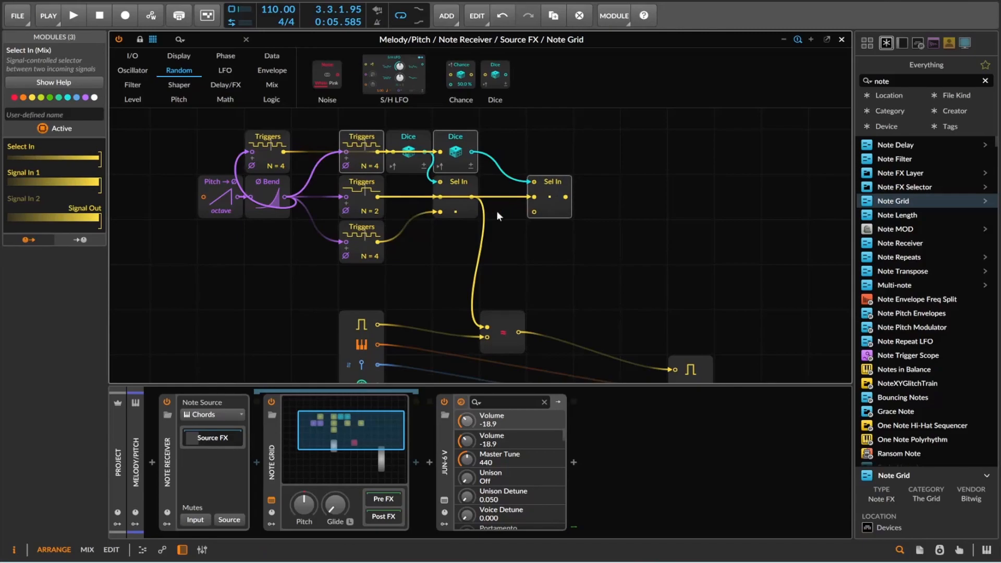
double_click(535, 197)
drag(472, 197, 486, 327)
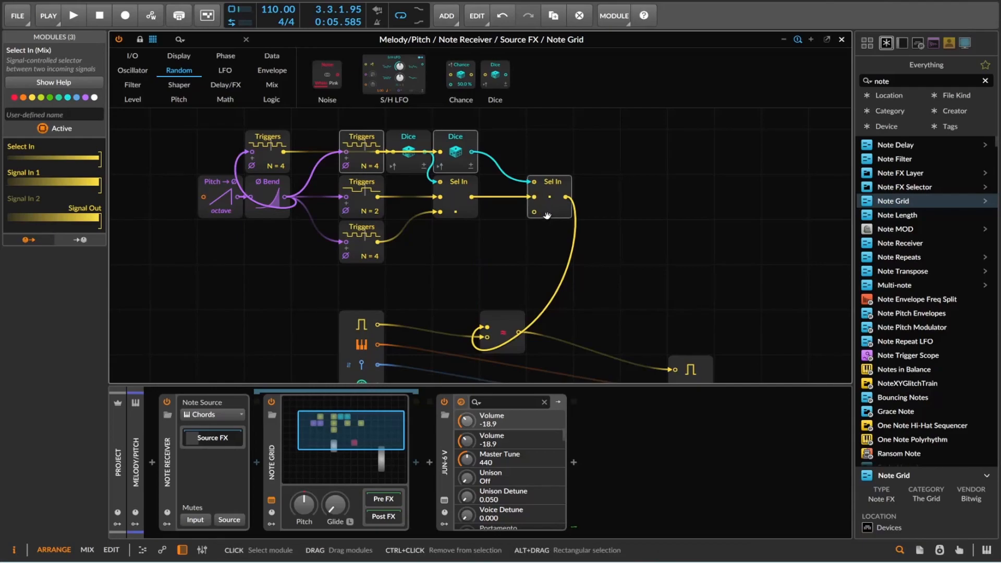
click(77, 22)
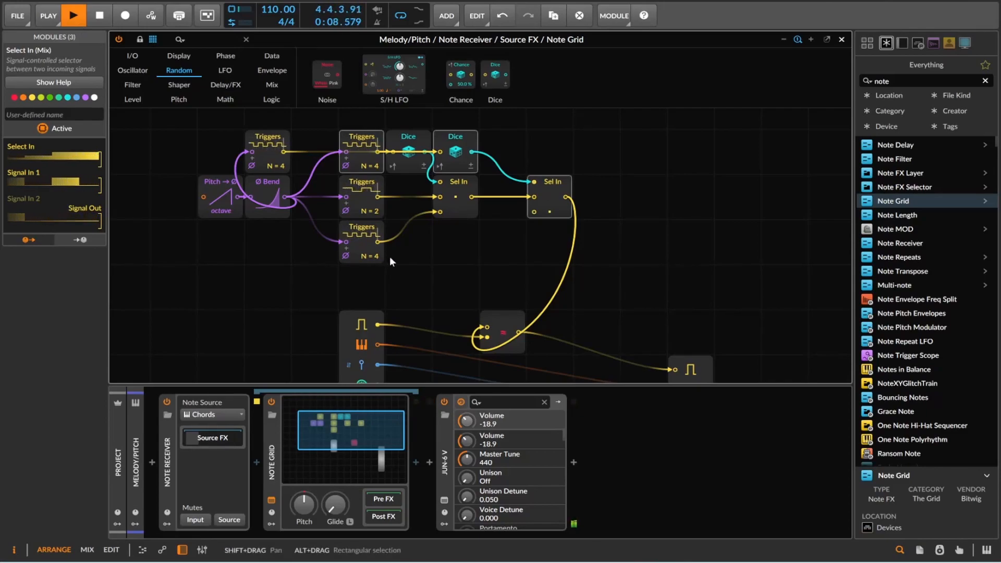
click(107, 20)
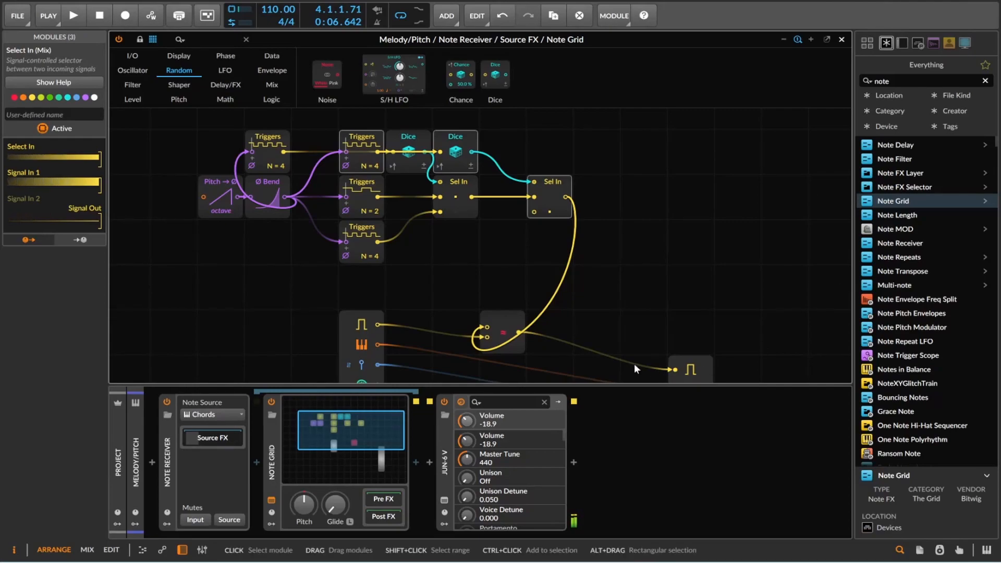
Test the gate output by disconnecting, reconnecting and again detaching the = module's output cable.
double_click(673, 371)
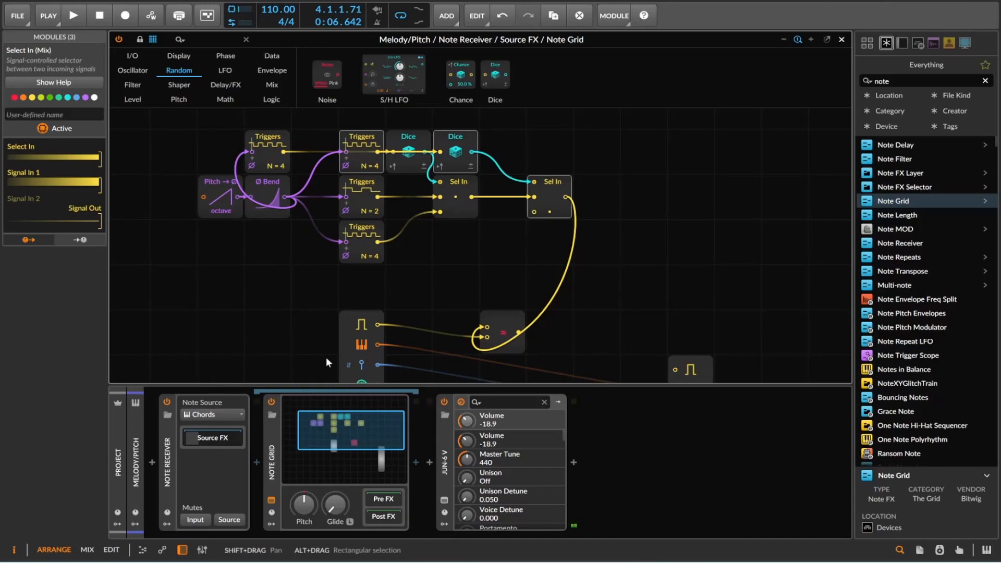
drag(518, 335, 675, 370)
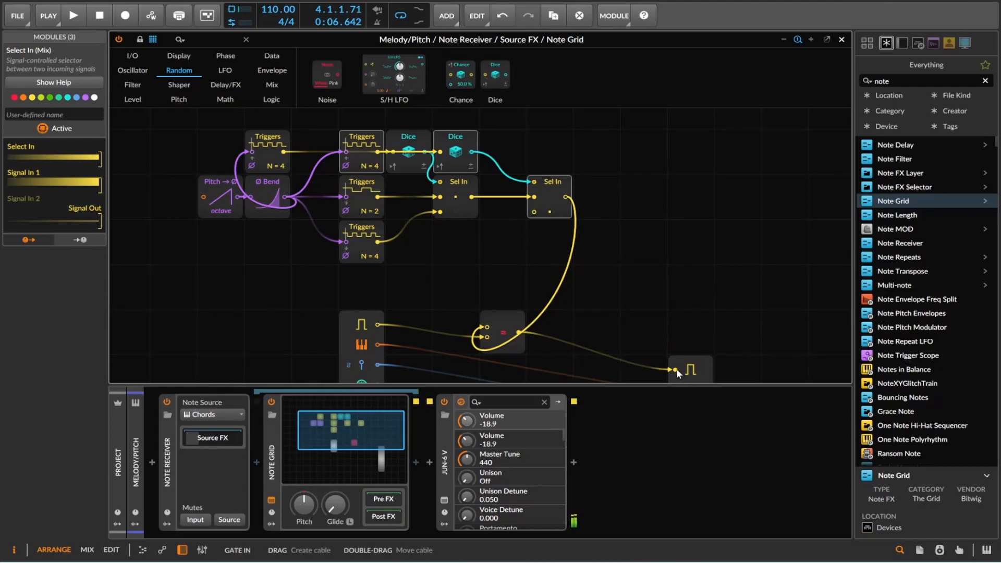
drag(677, 370, 662, 310)
Try a > comparator in place of the = module, wired to the gate output during playback, and switch back to =.
click(514, 340)
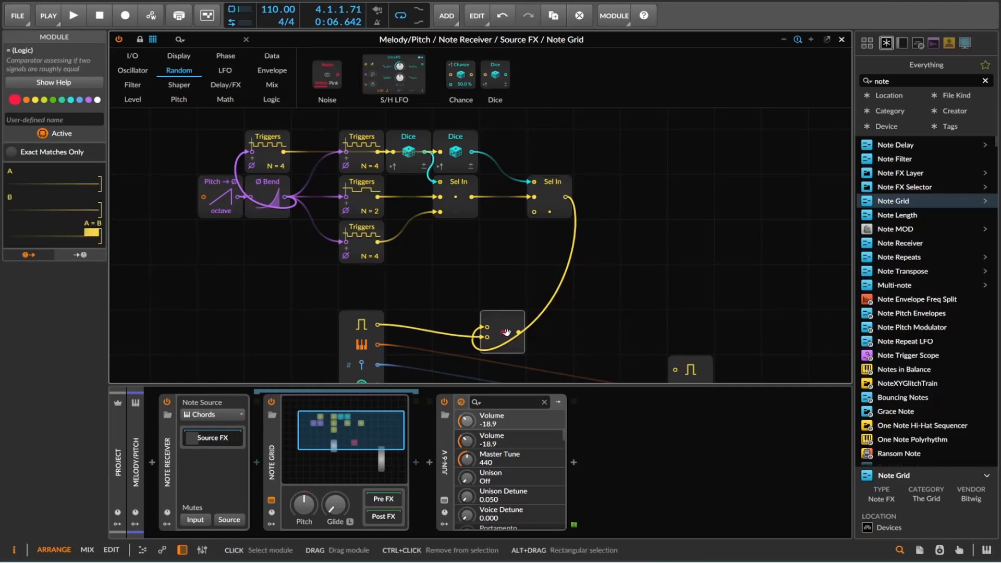
right_click(505, 329)
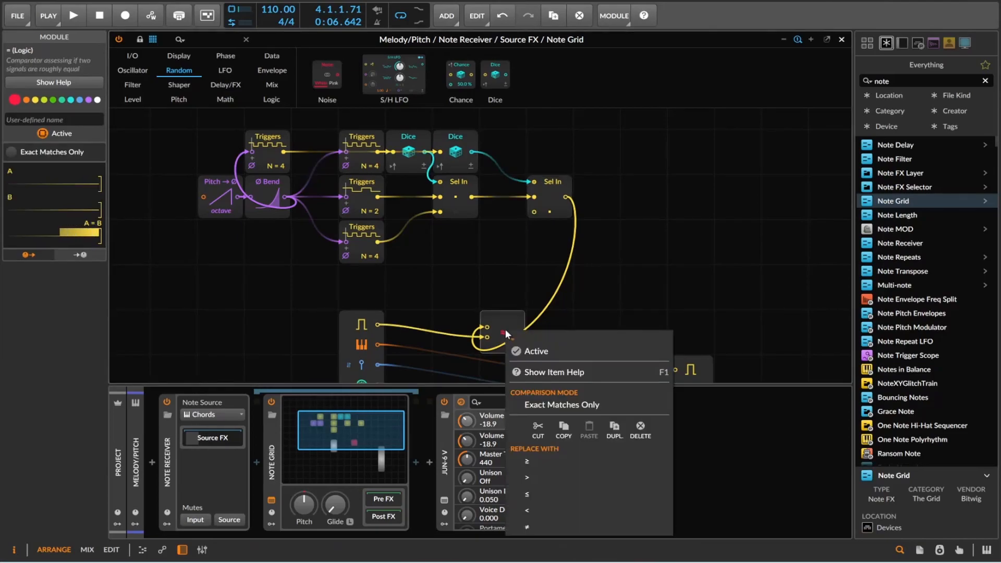
click(589, 477)
drag(519, 332, 674, 370)
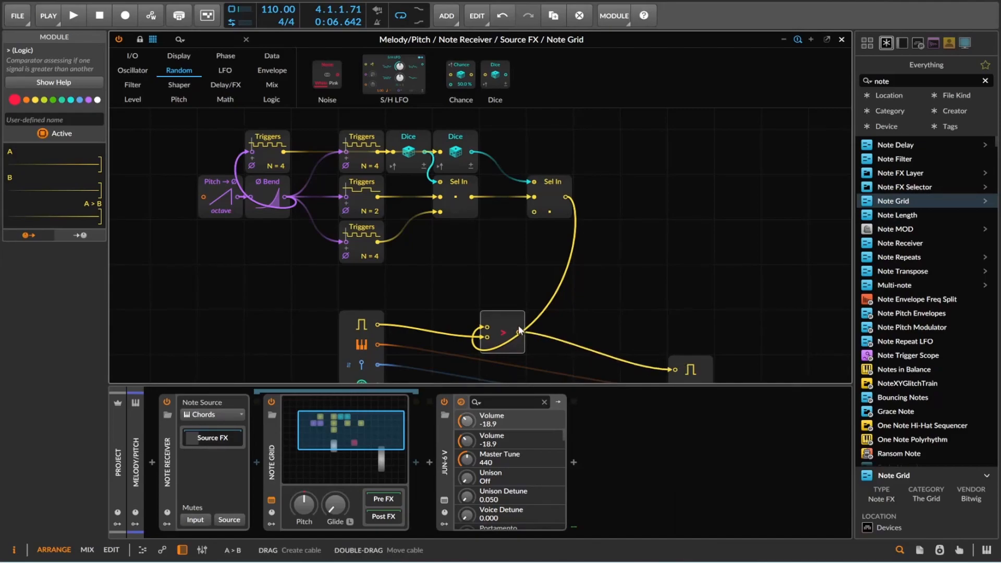
click(73, 17)
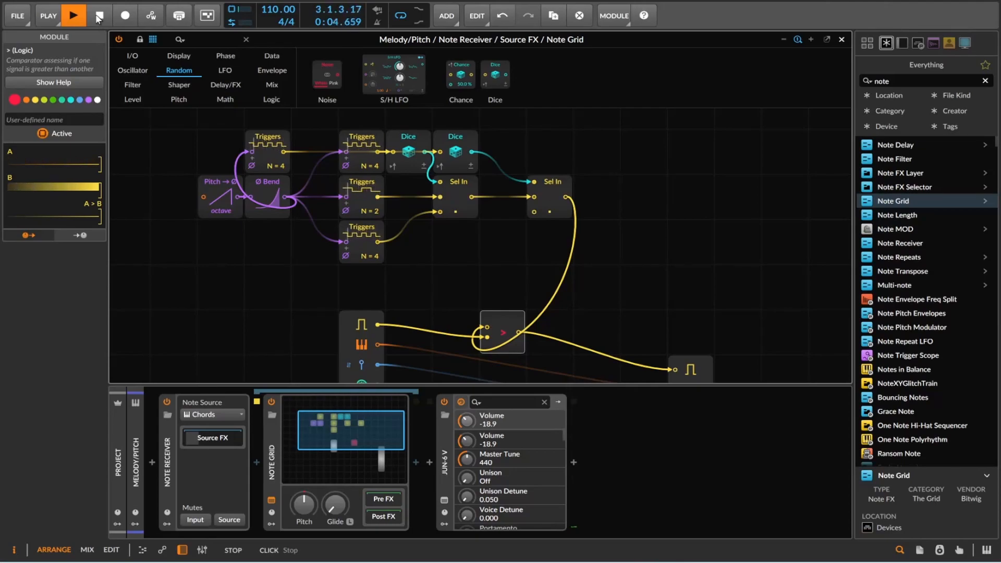
click(98, 17)
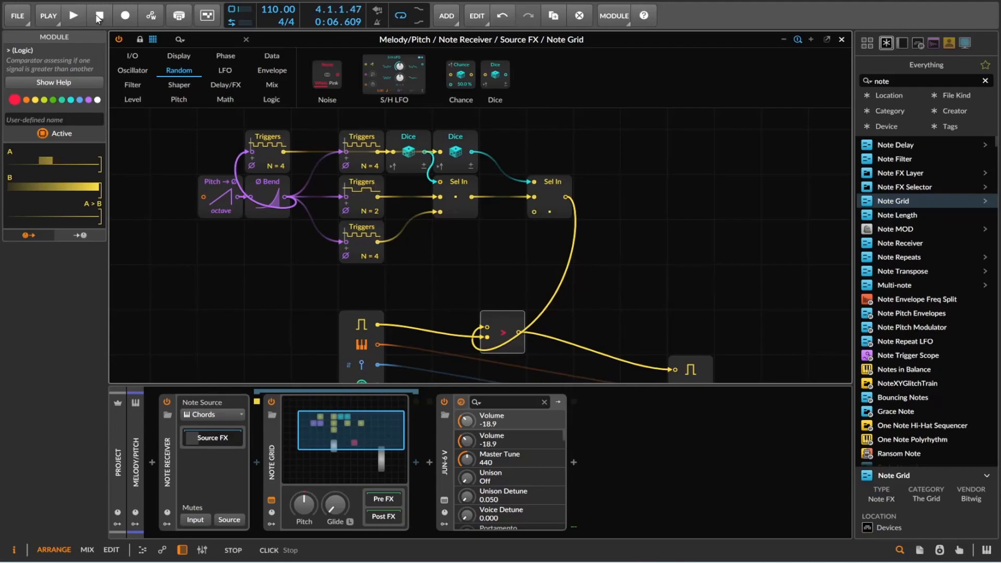
right_click(498, 329)
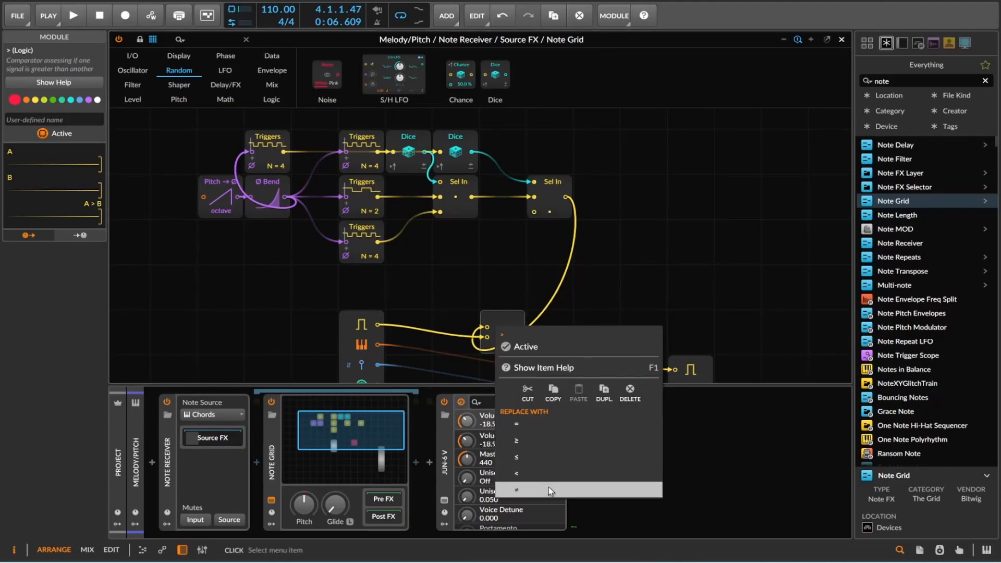
click(553, 428)
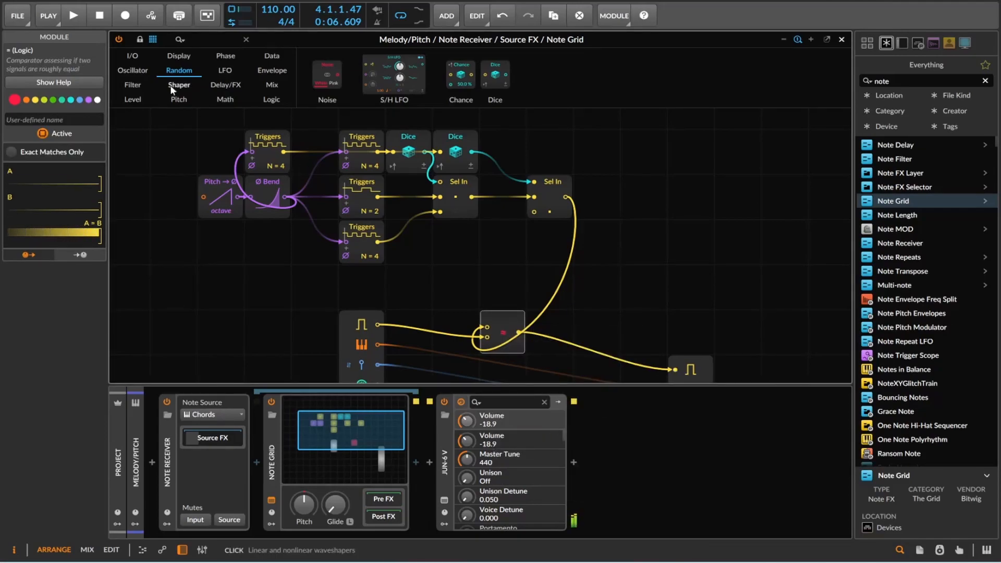
Detach the = output from the gate output, add a Button logic module, and place a copy of the = module beneath it.
click(271, 99)
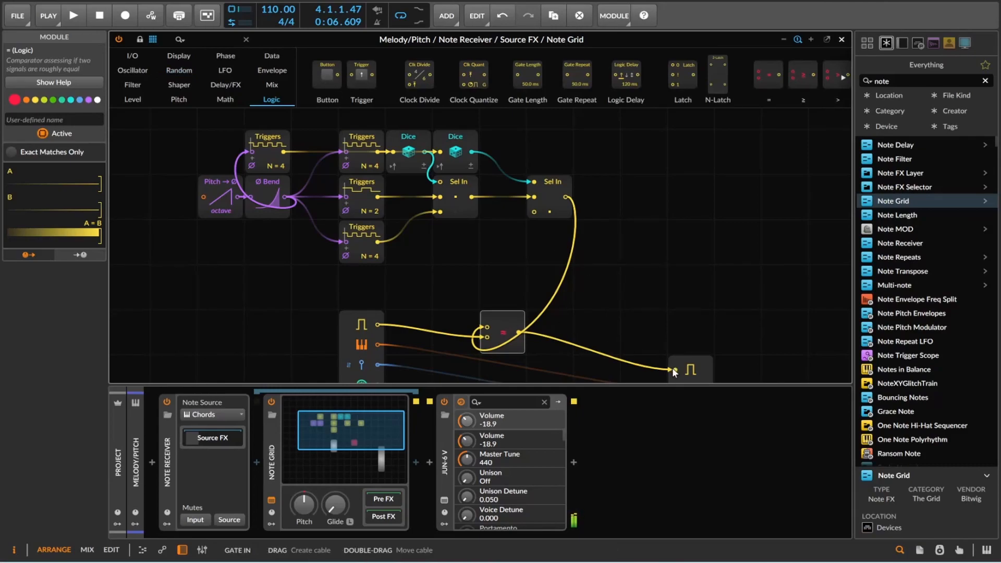
drag(673, 370, 562, 345)
drag(316, 80, 616, 301)
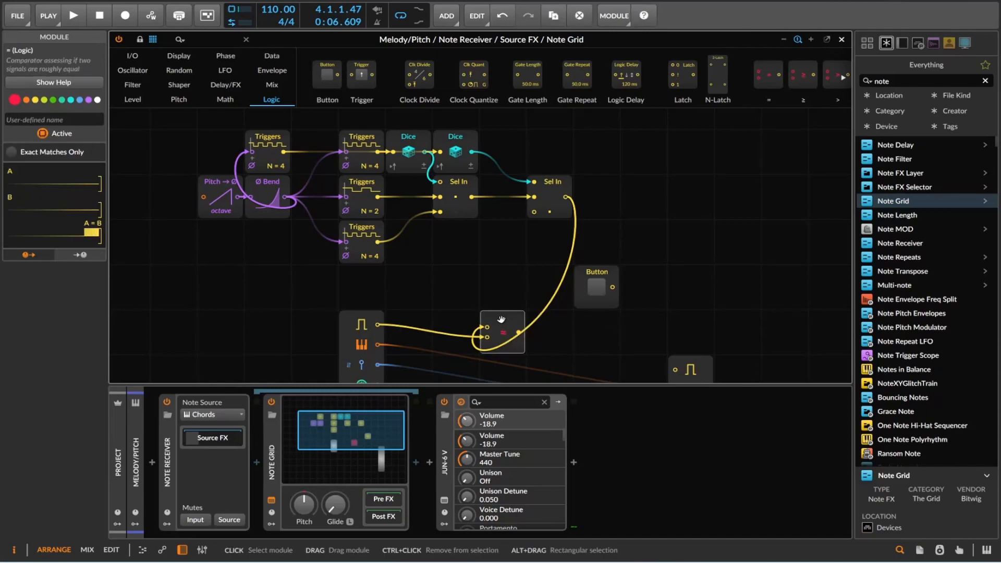
drag(501, 319, 602, 314)
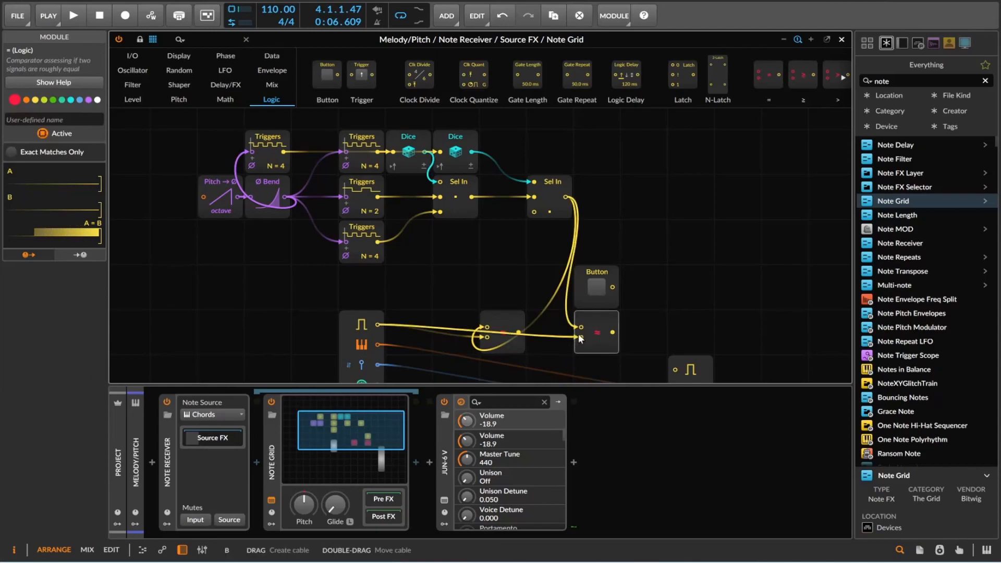
Rewire the copied = module to compare the first = output with the Button, feed the gate output, and switch the Button on.
double_click(580, 336)
double_click(580, 326)
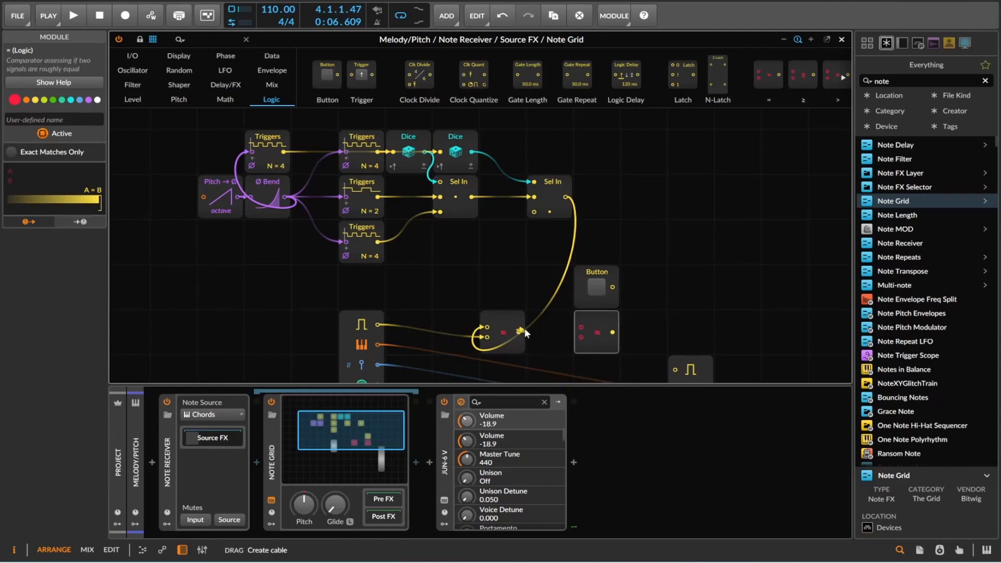
drag(560, 339, 581, 327)
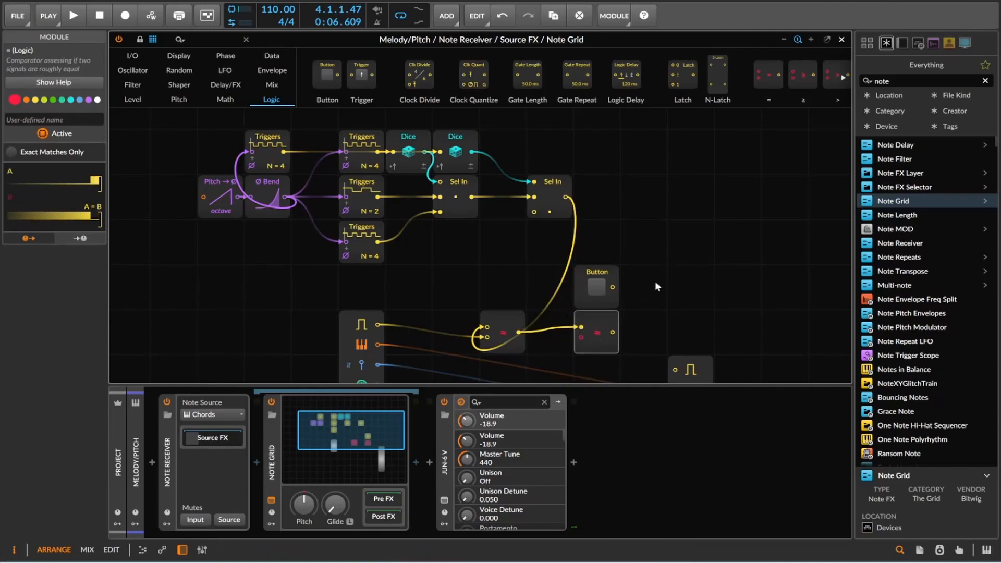
drag(610, 287, 671, 370)
click(595, 288)
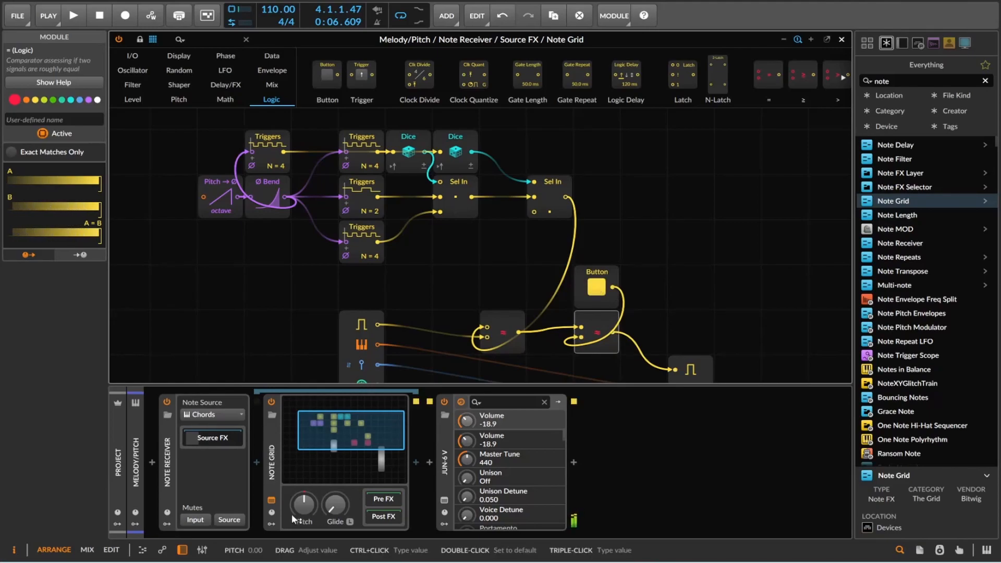
Show the Note Grid's remote controls, create a Perform page, map the Button to its first slot and try toggling it.
click(271, 504)
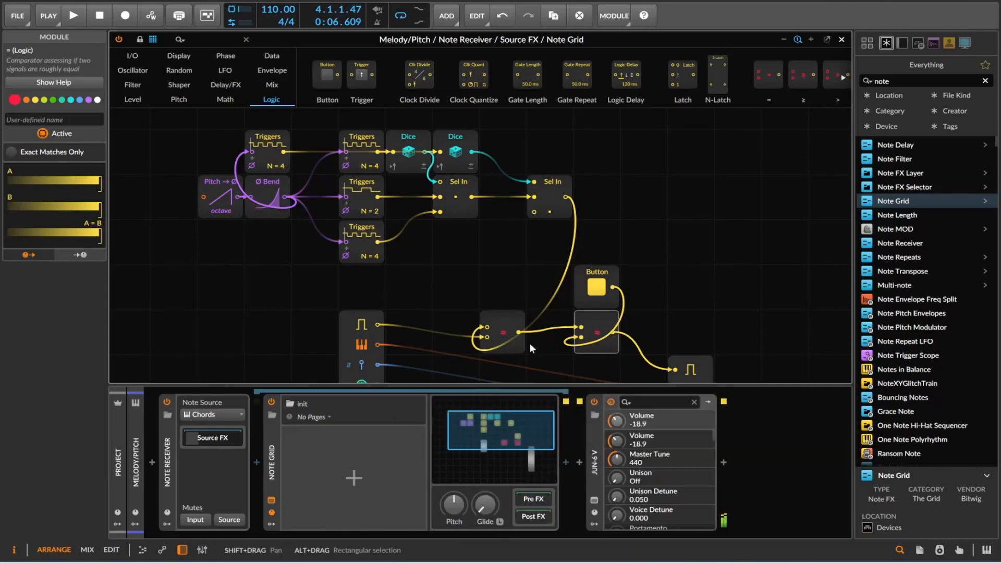
click(353, 478)
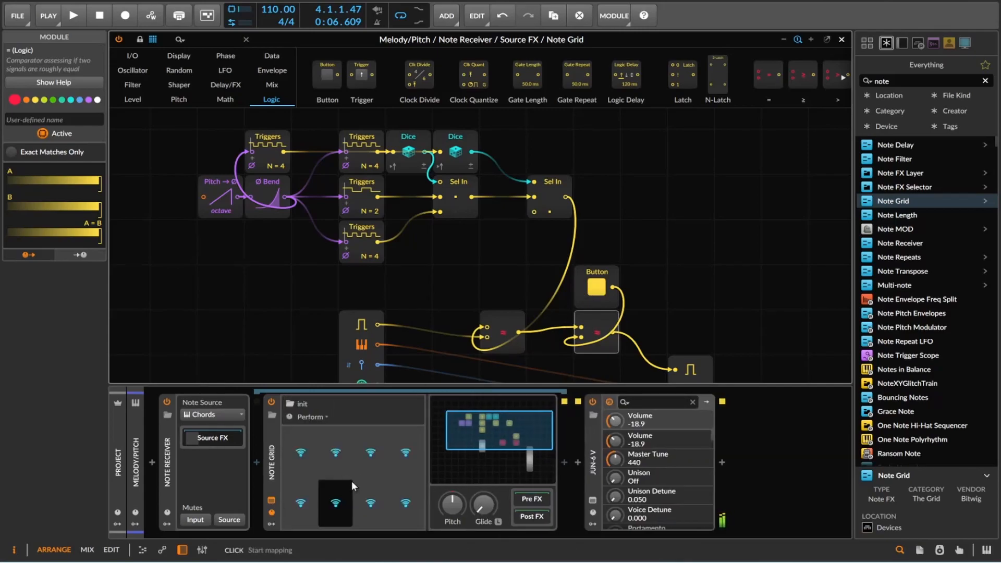
click(595, 287)
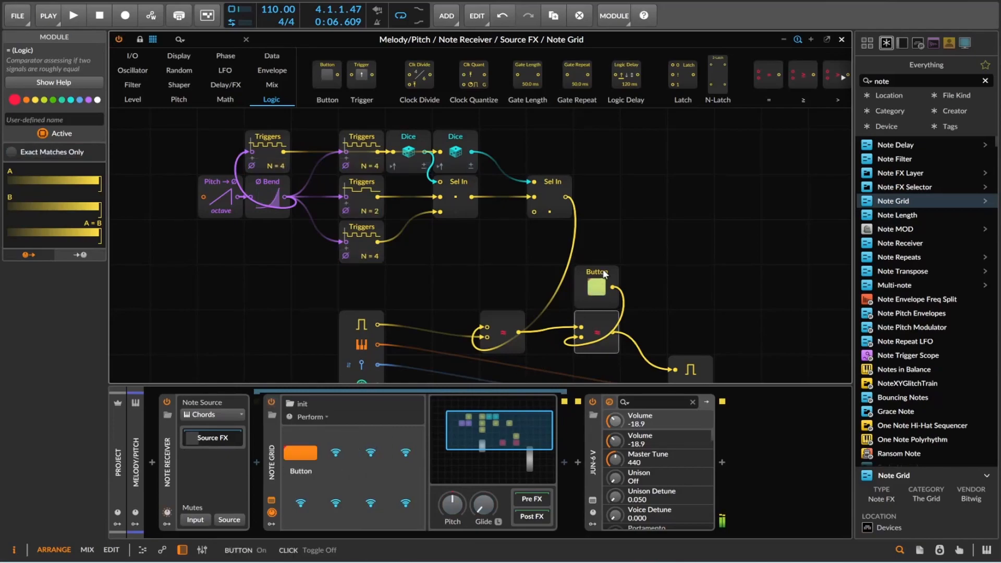
click(294, 456)
click(293, 457)
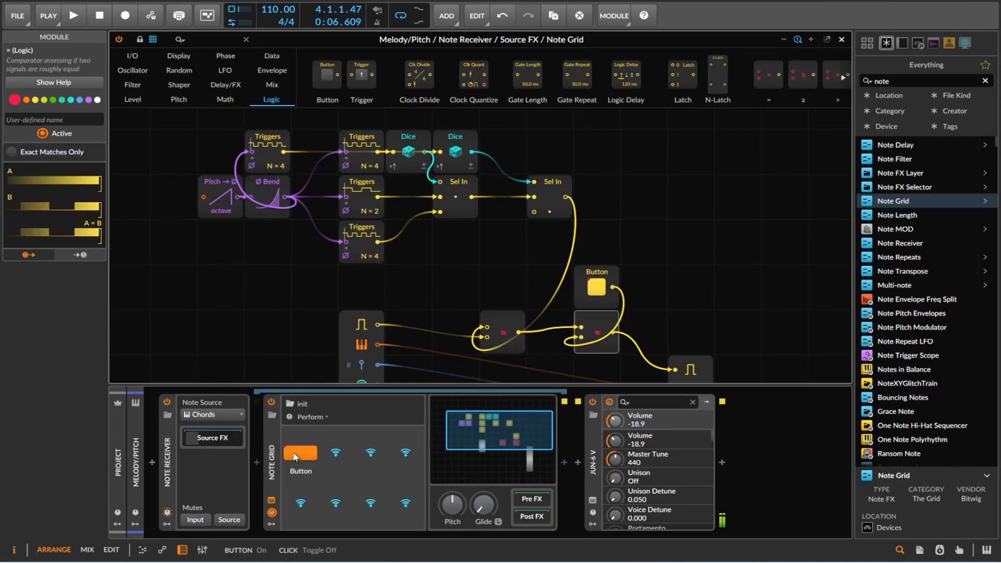
click(293, 457)
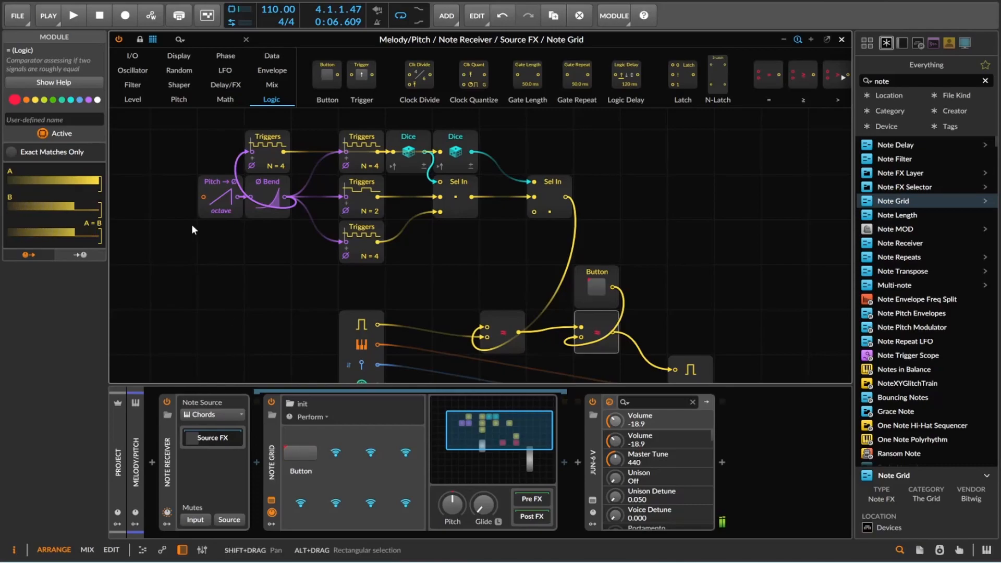
Test the Button remote control during playback and leave it switched on.
click(73, 15)
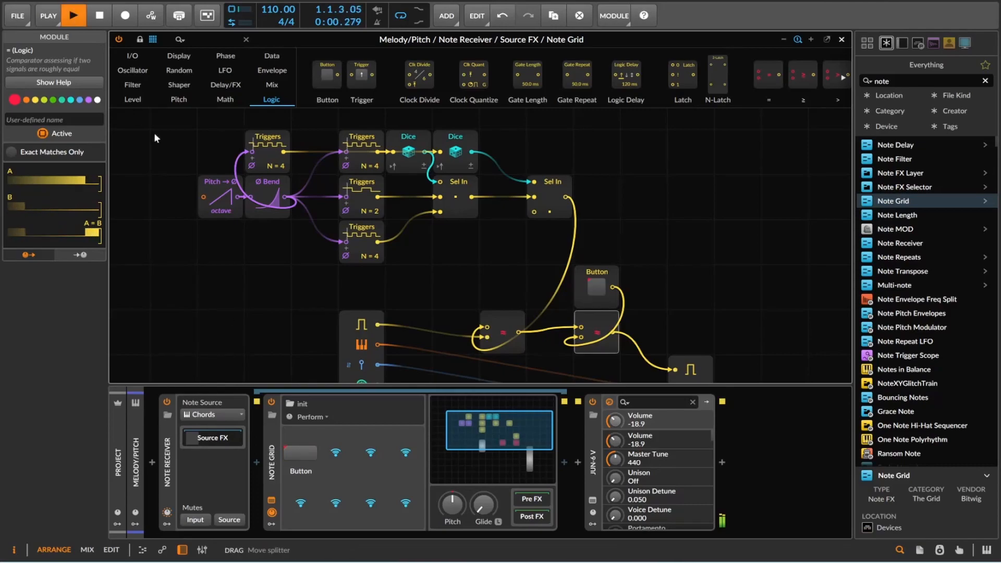
click(304, 454)
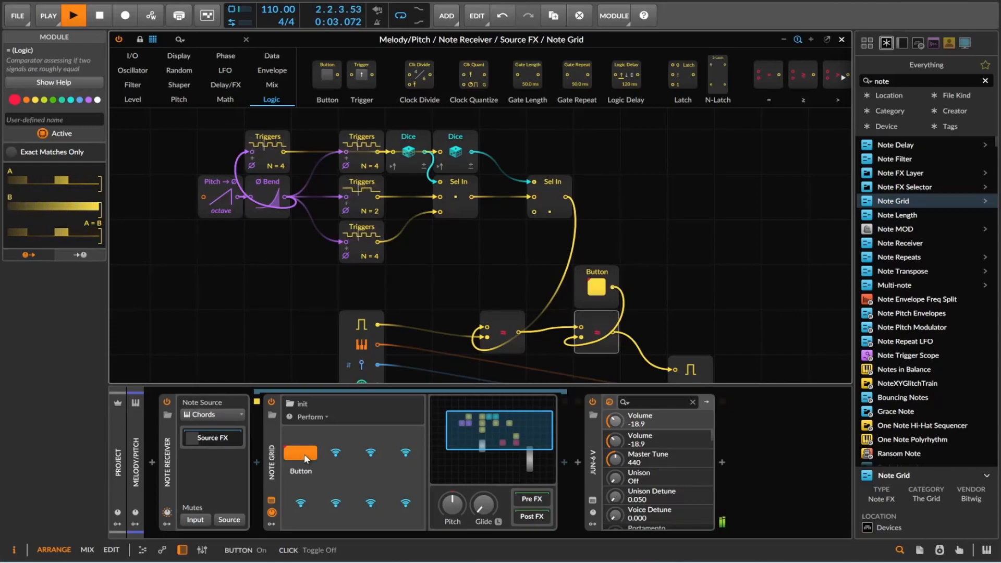
click(104, 17)
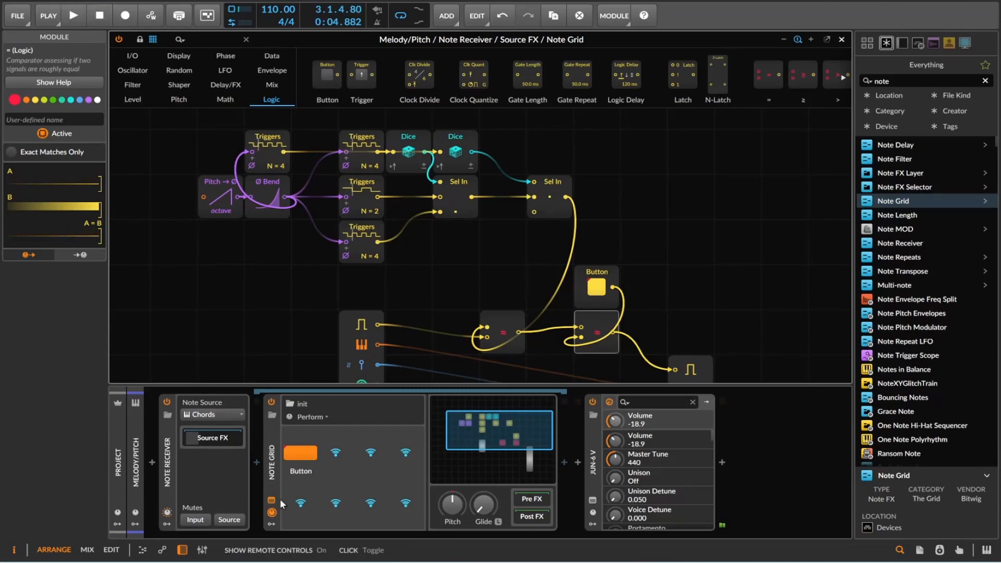
click(308, 458)
click(308, 458)
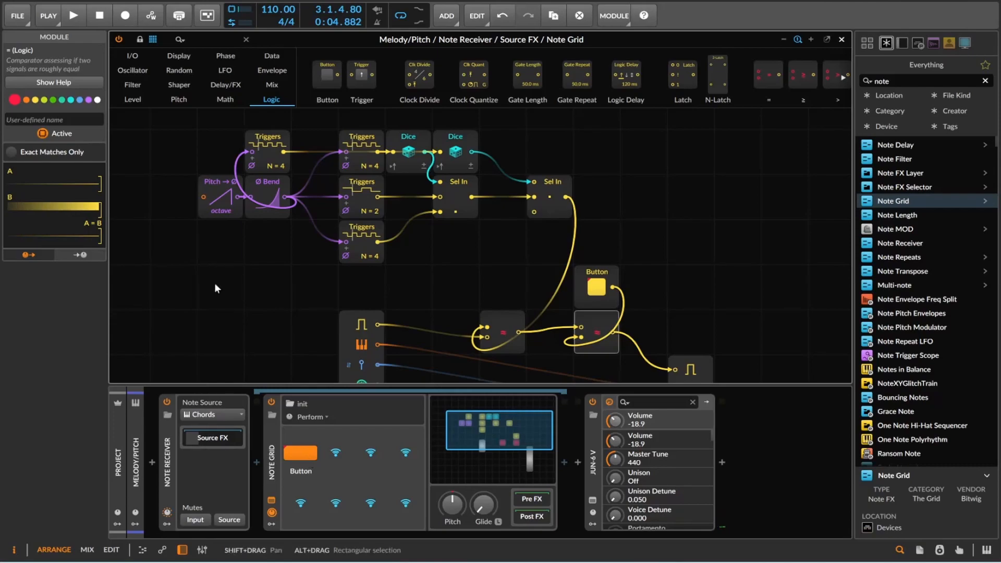
Audition the gated rhythm, close the Note Grid editor during playback, and stop the transport.
click(75, 14)
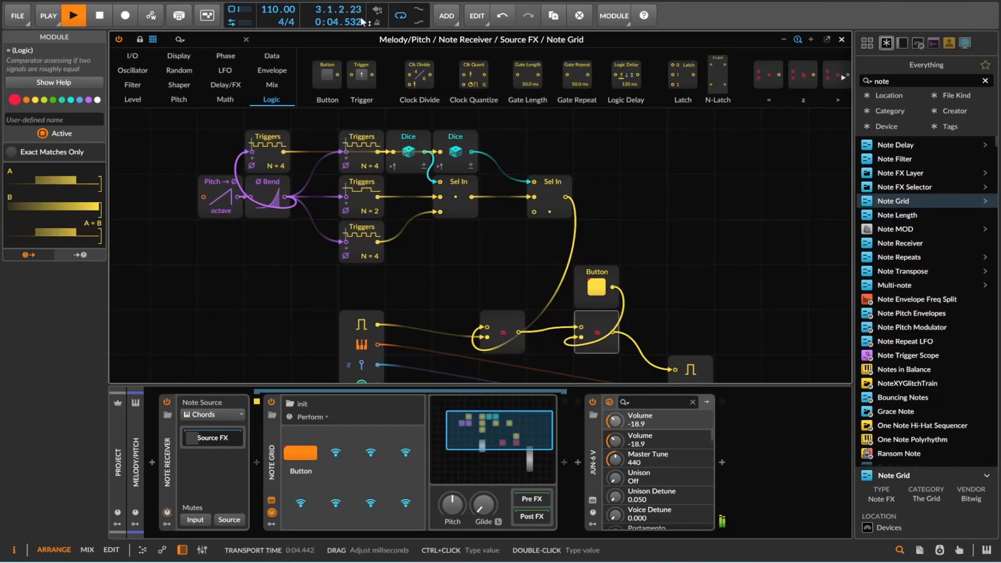
click(842, 39)
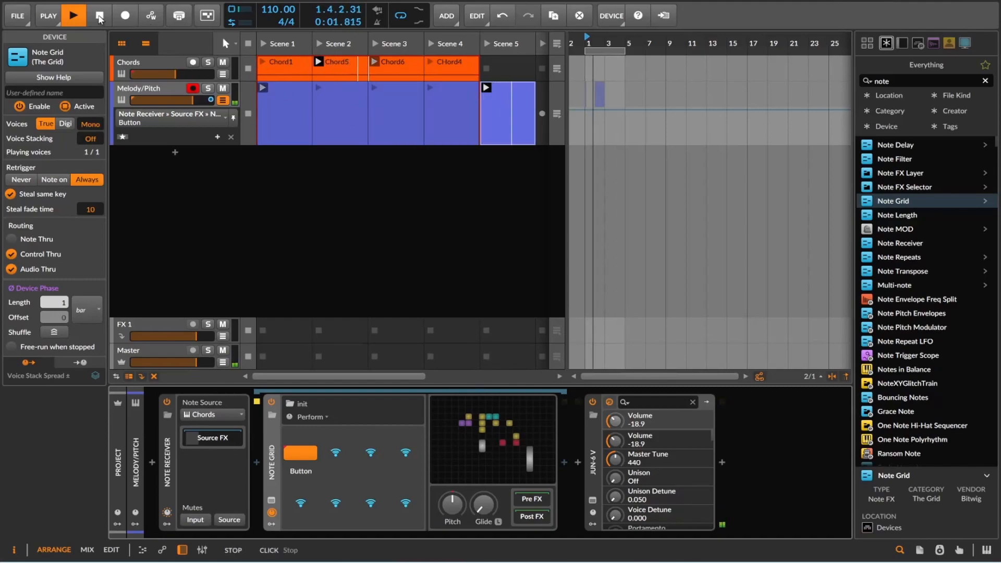
click(99, 18)
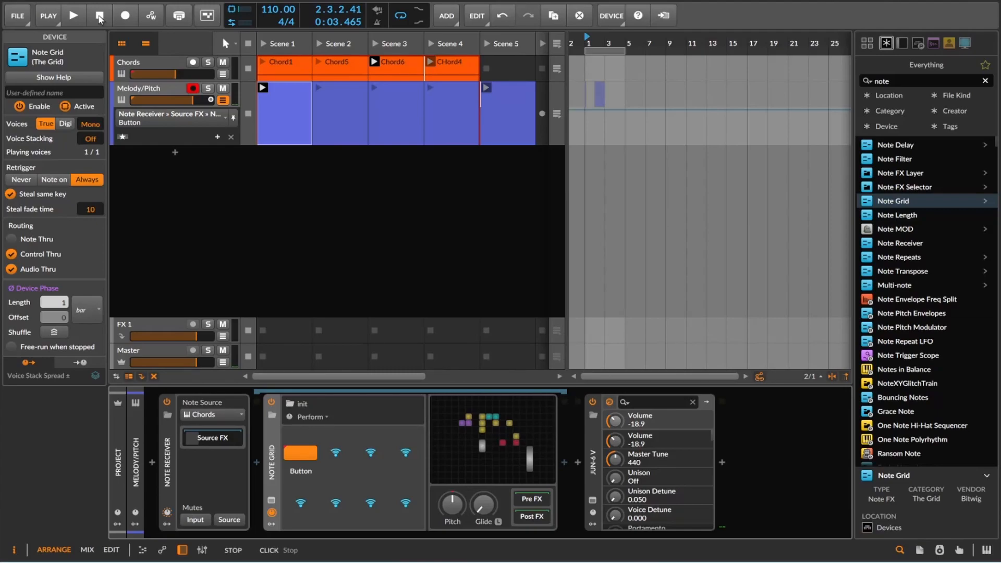
Browse the Midi library location in the file browser and open its DrumPacks folder.
click(965, 43)
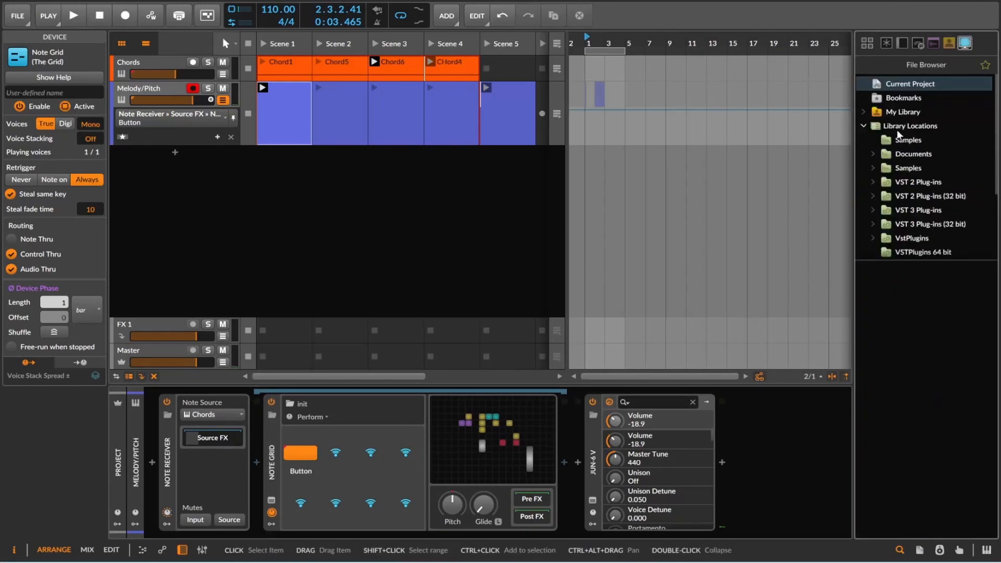
scroll(900, 135, down, 3)
scroll(940, 163, up, 3)
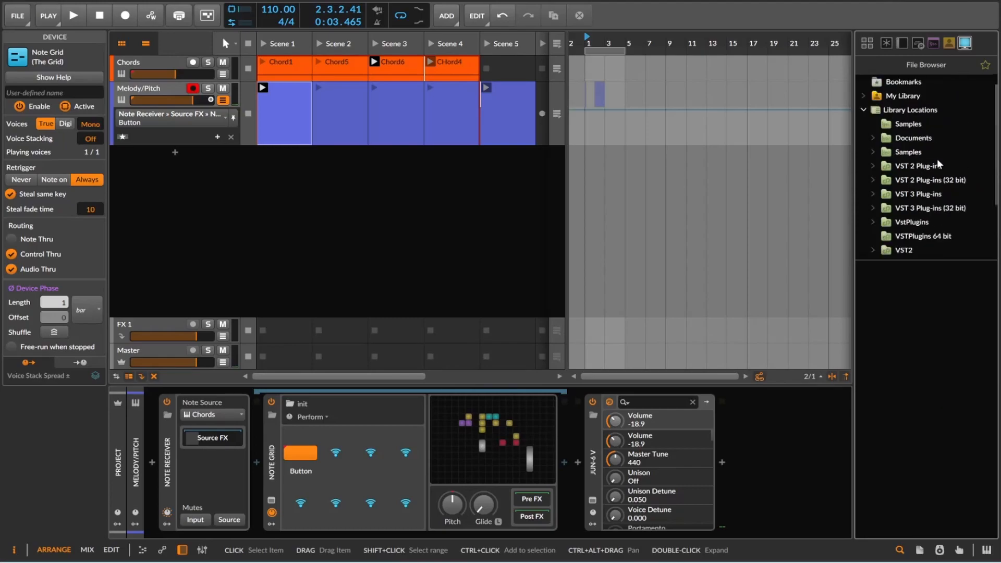
scroll(941, 163, down, 3)
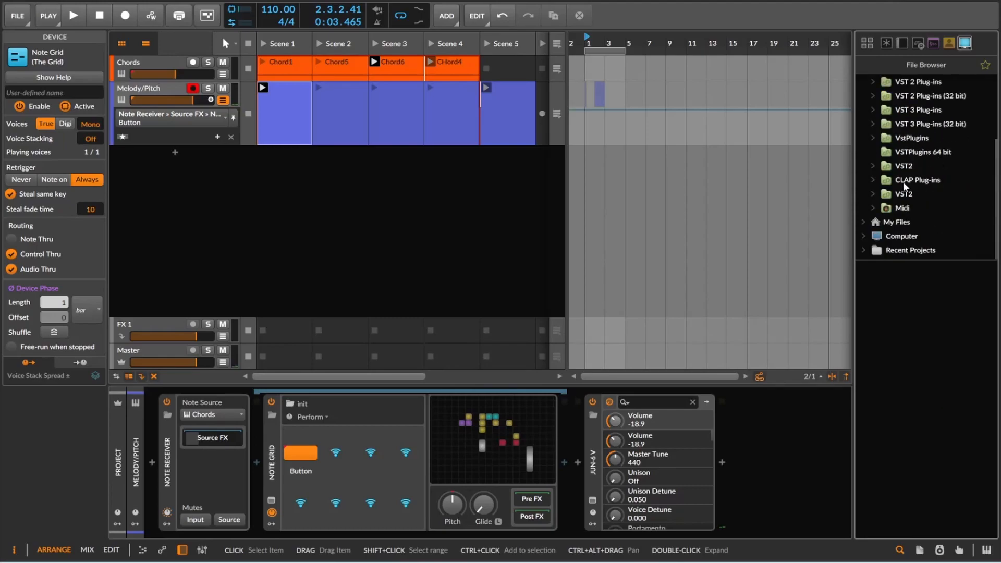
click(900, 208)
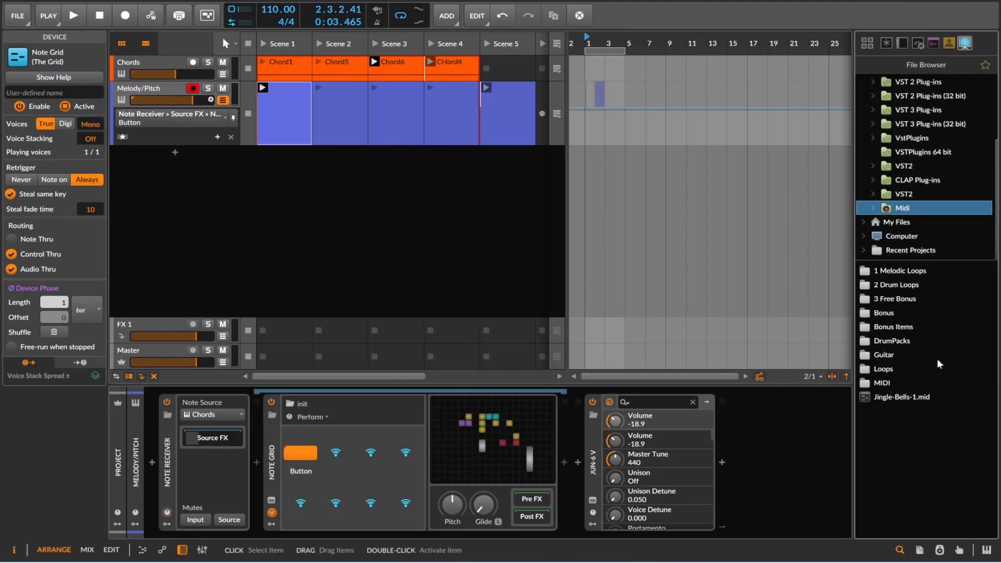
double_click(903, 341)
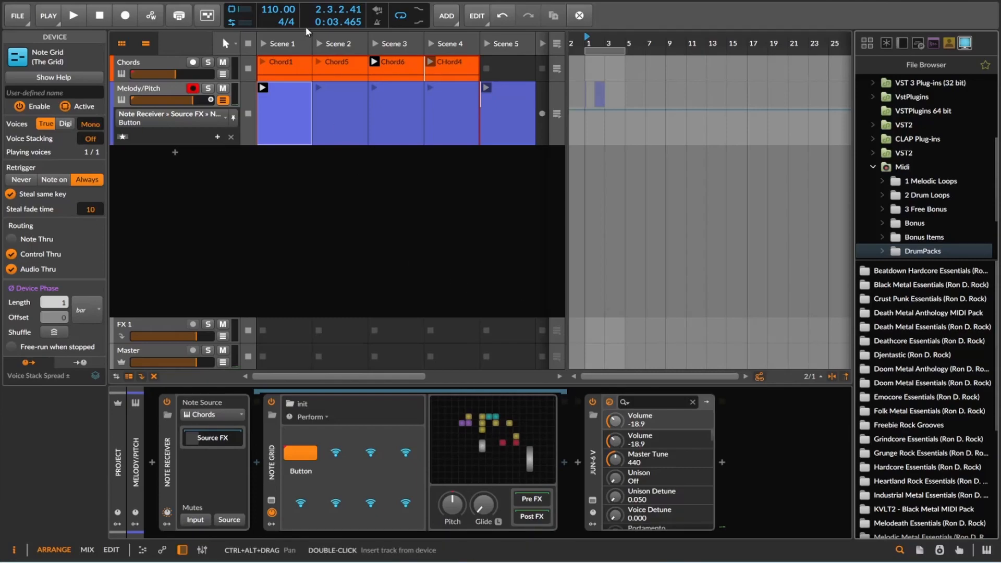
Lower the project tempo to 69 BPM.
drag(273, 10, 273, 96)
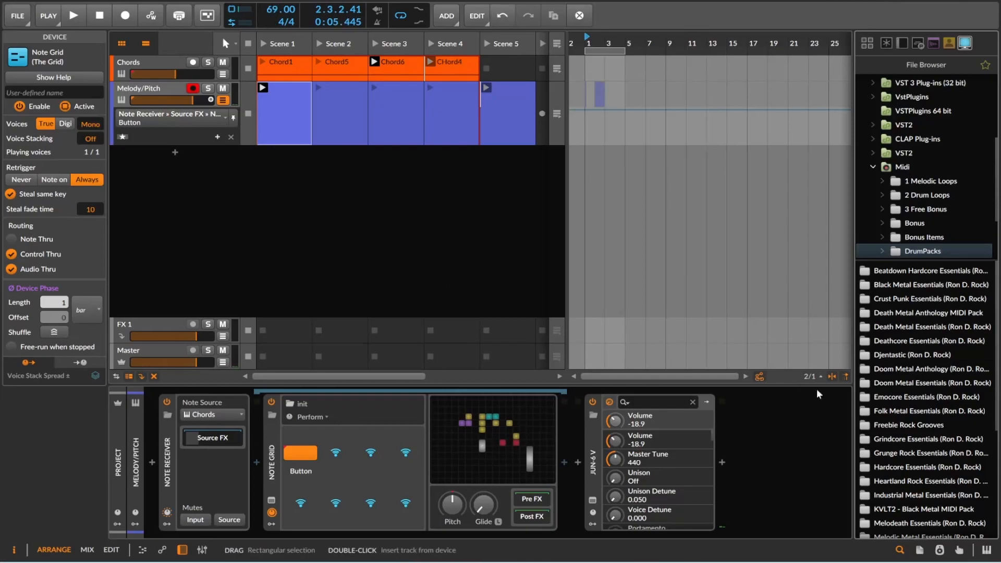